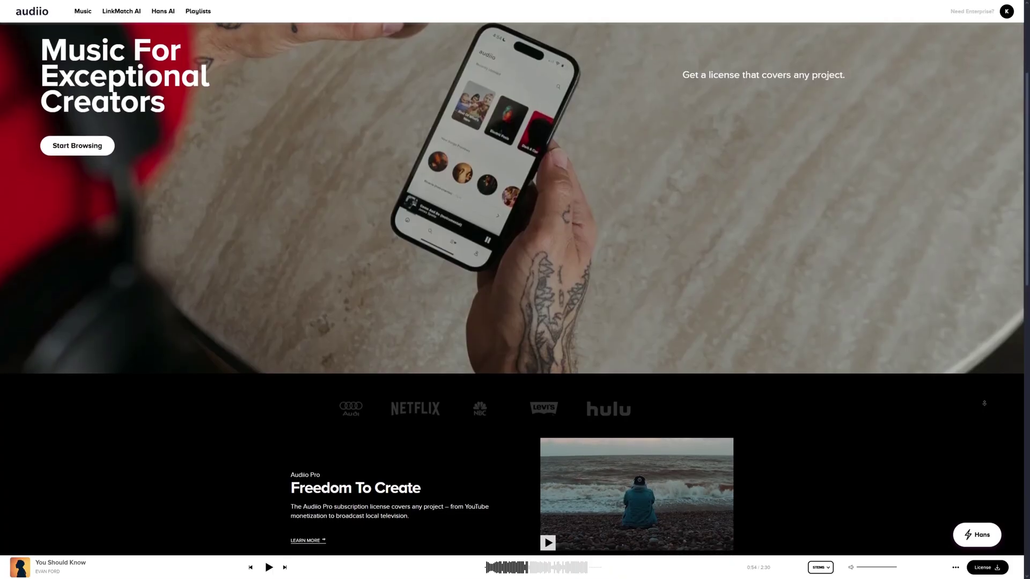
pyautogui.scroll(-1, 514, 290)
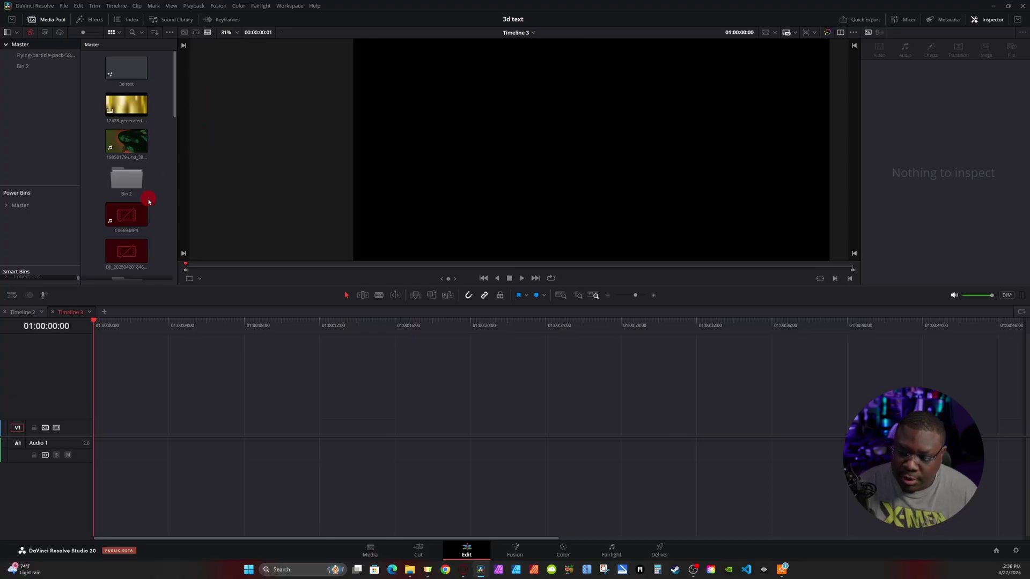
# - Create a new Fusion composition named "3d text 2" with a frame rate of 30
pyautogui.rightClick(163, 208)
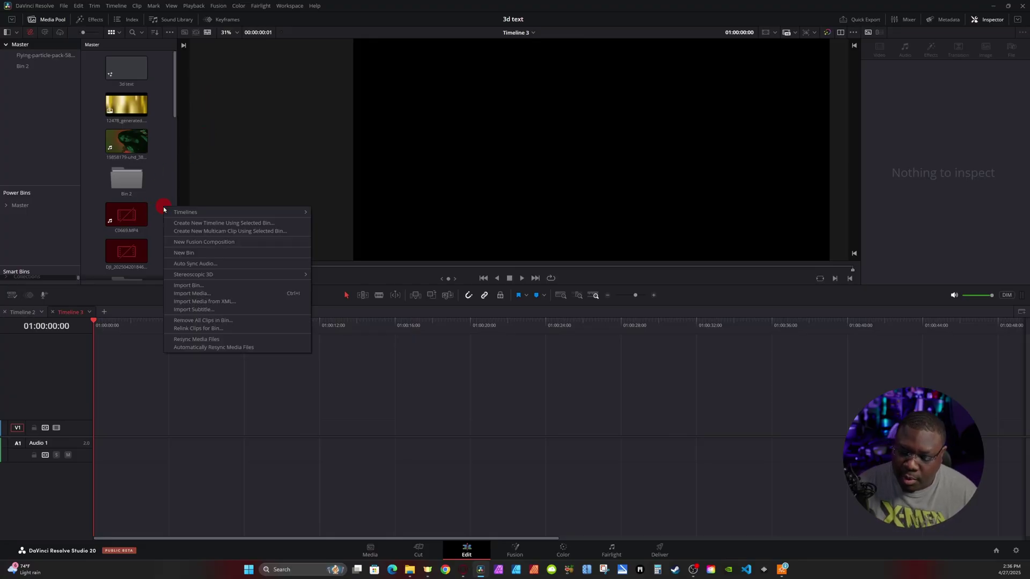
pyautogui.click(204, 242)
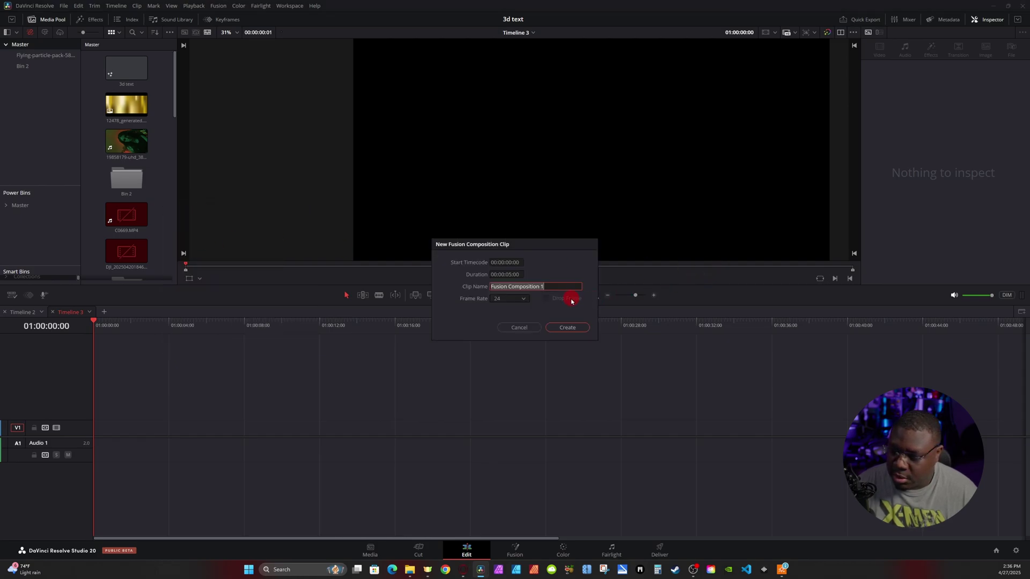
pyautogui.write('3d text 2')
pyautogui.click(523, 299)
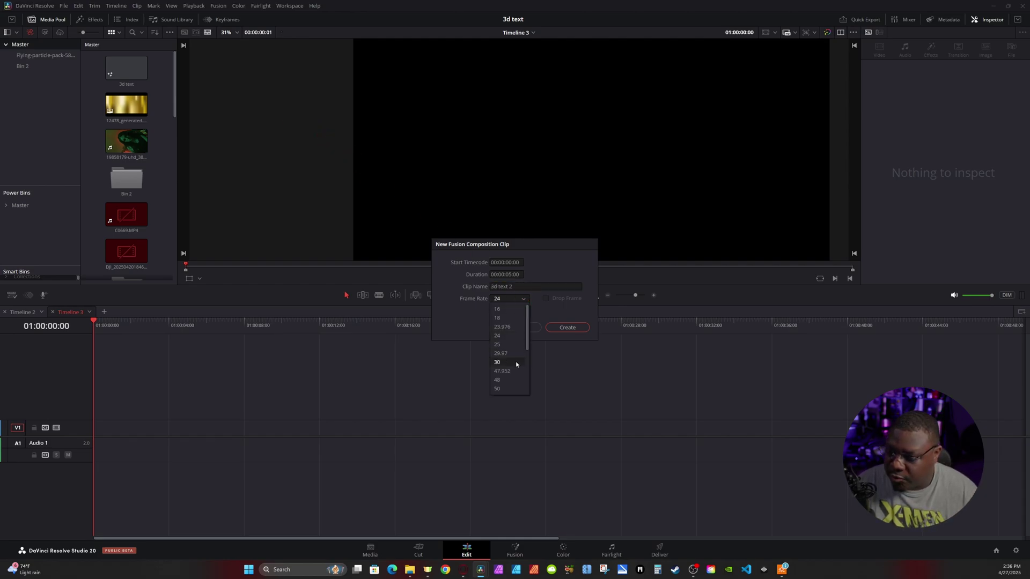
pyautogui.click(499, 363)
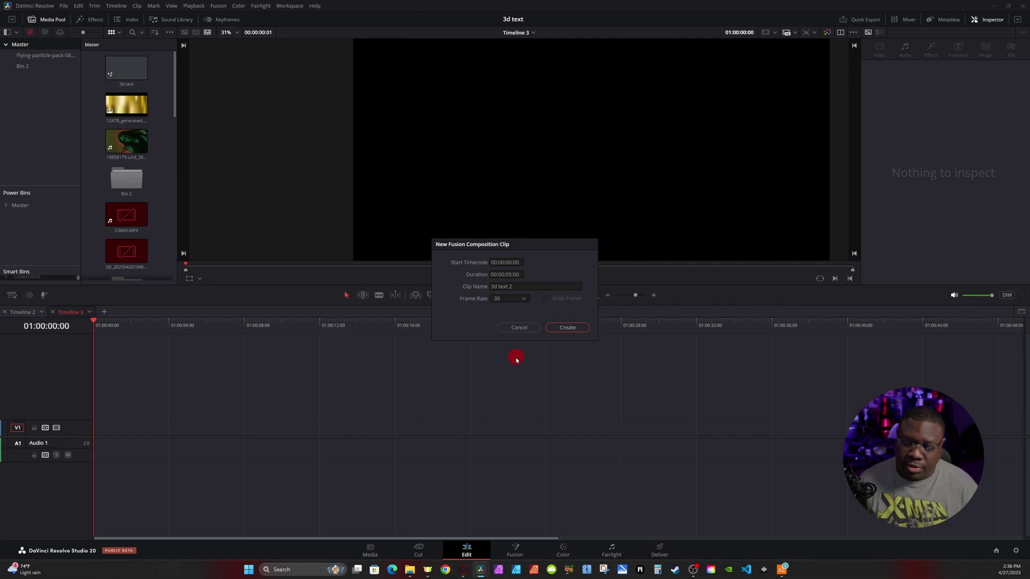
pyautogui.click(568, 328)
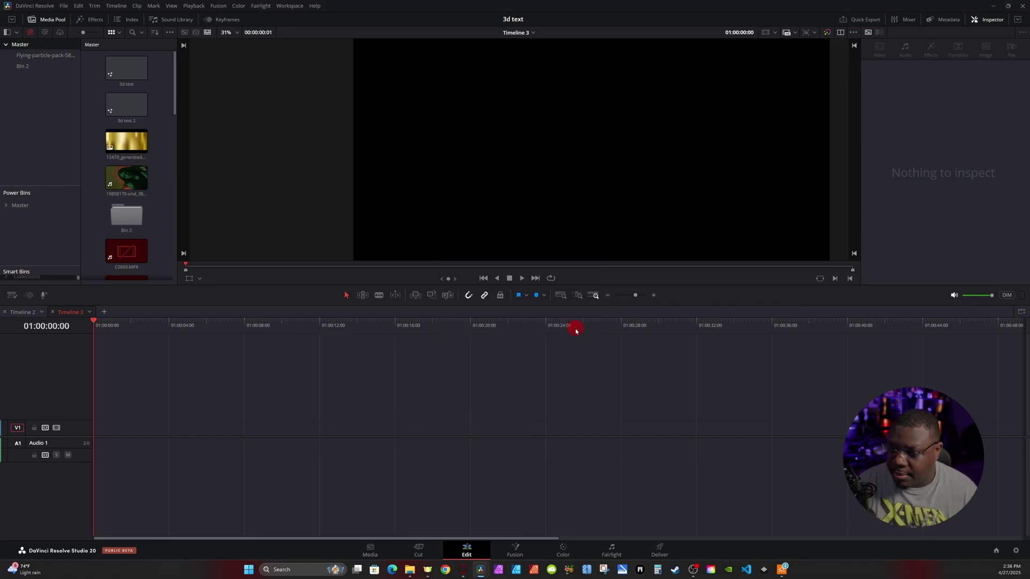
# - Open the 3d text 2 composition on the Fusion page and move the MediaOut1 node aside to free working space
pyautogui.doubleClick(127, 104)
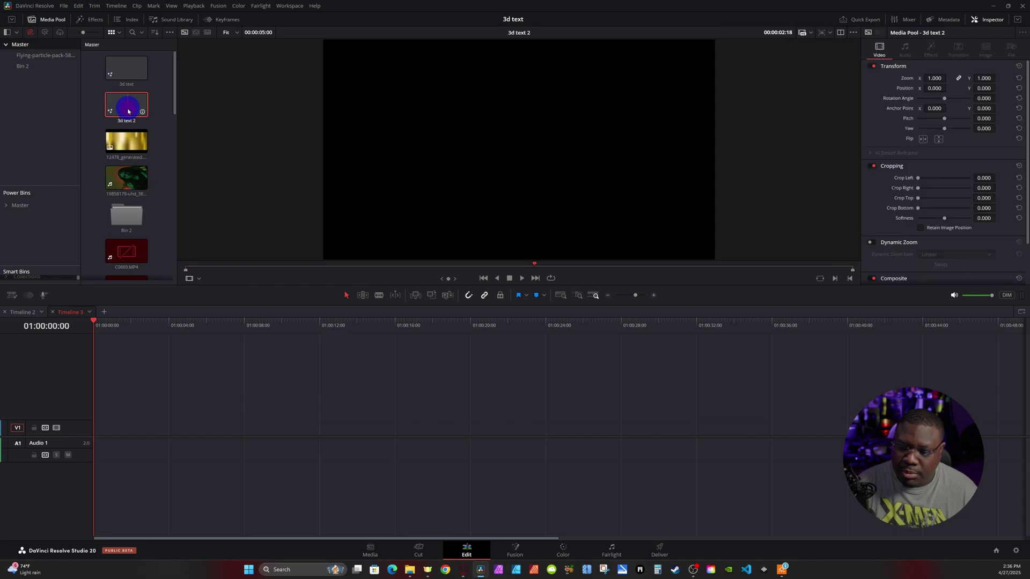
pyautogui.hotkey('shift', '5')
pyautogui.click(250, 263)
pyautogui.moveTo(206, 345); pyautogui.dragTo(674, 422)
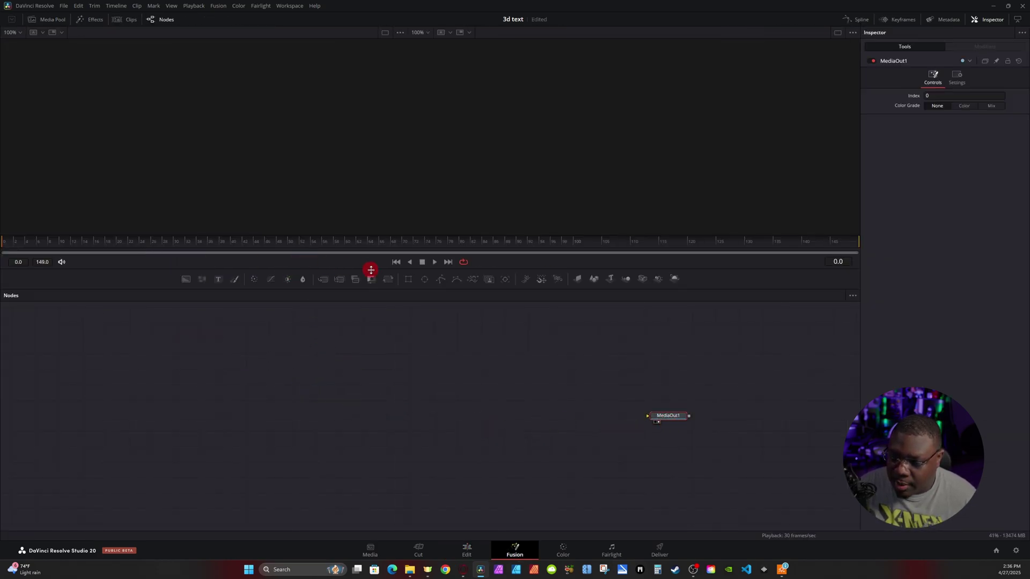
# - Add a Text+ node without its Merge node and a Text3D node, placing the Text3D node just below the Text+ node
pyautogui.click(219, 279)
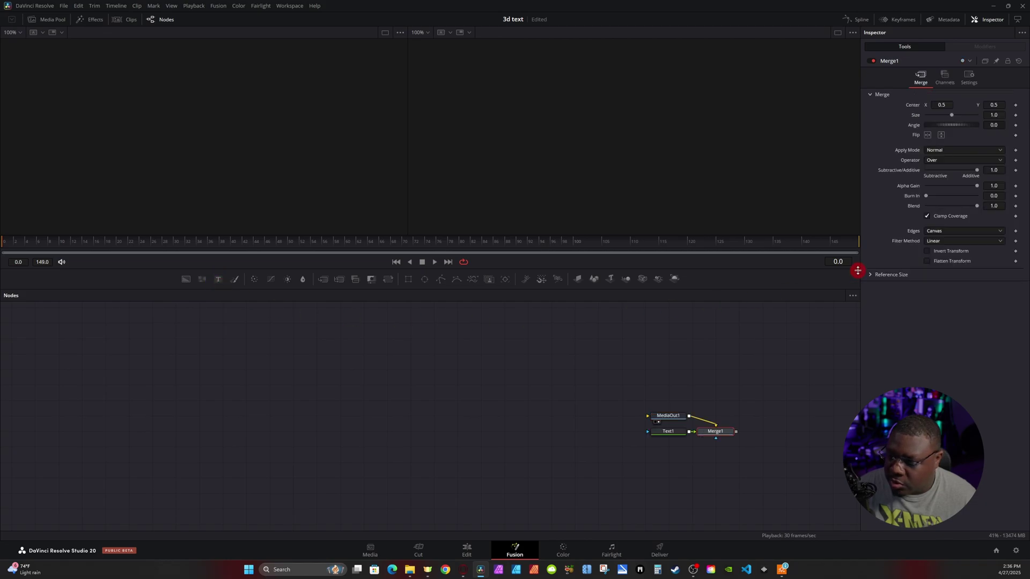
pyautogui.click(724, 431)
pyautogui.press('Delete')
pyautogui.moveTo(684, 440); pyautogui.dragTo(332, 362)
pyautogui.moveTo(616, 283); pyautogui.dragTo(301, 388)
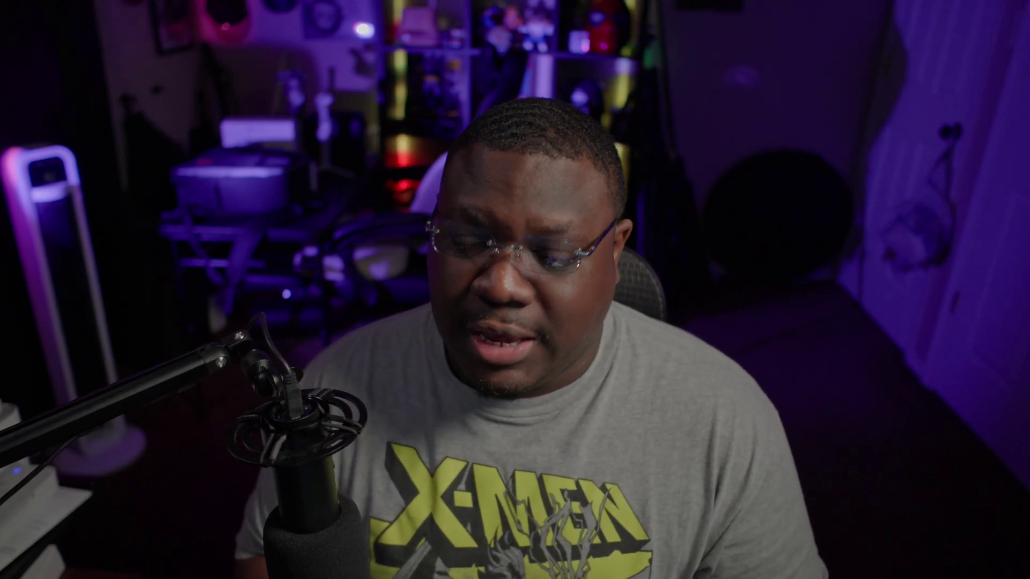
# - Show the Text1 node in the first viewer and enter "3D Text" as its text
pyautogui.click(327, 356)
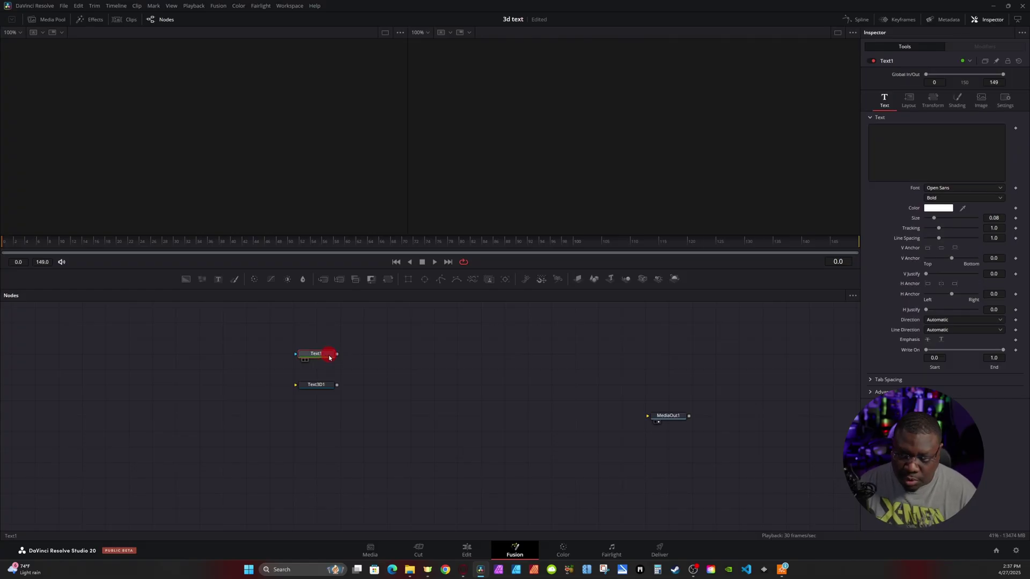
pyautogui.press('1')
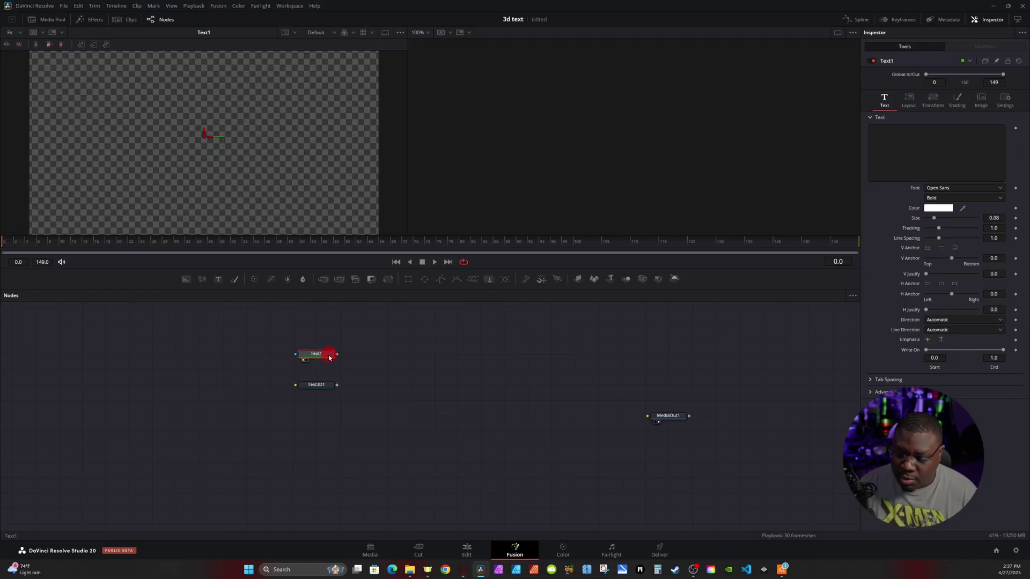
pyautogui.click(918, 148)
pyautogui.write('3D Text')
pyautogui.click(579, 351)
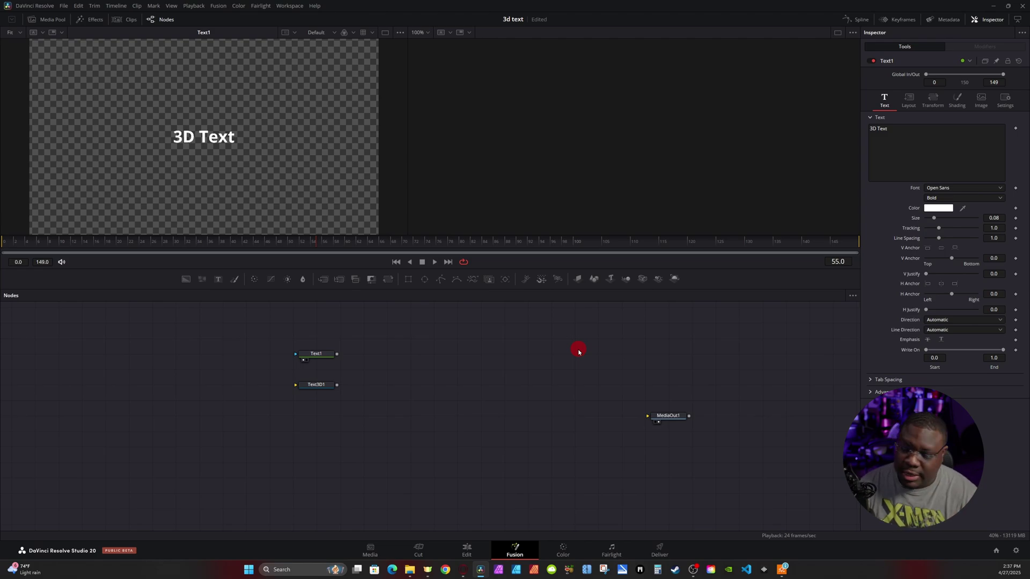
# - Apply the Character Level Styling modifier to Text1's text and open the modifier's settings
pyautogui.rightClick(905, 153)
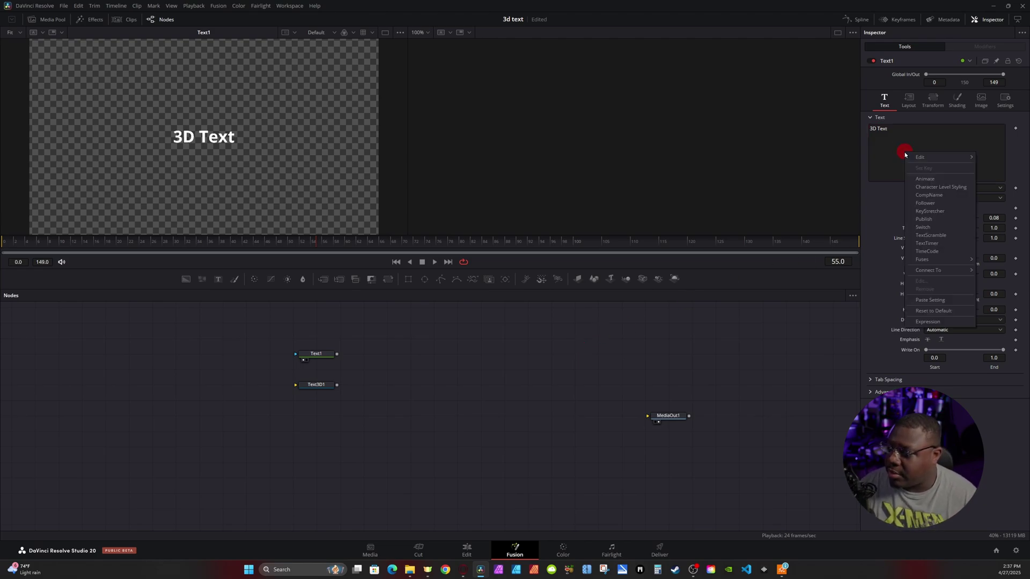
pyautogui.click(941, 187)
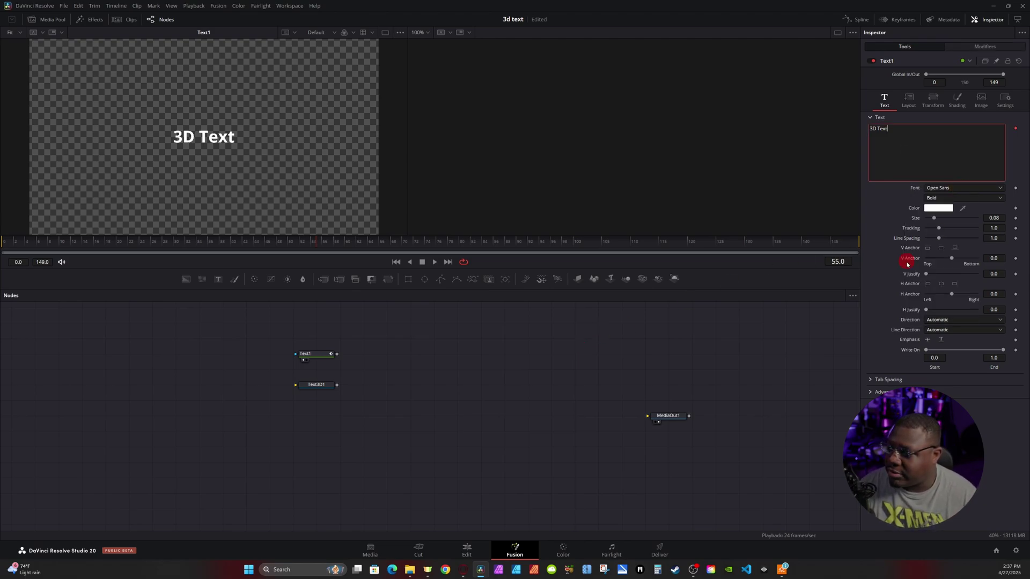
pyautogui.click(984, 47)
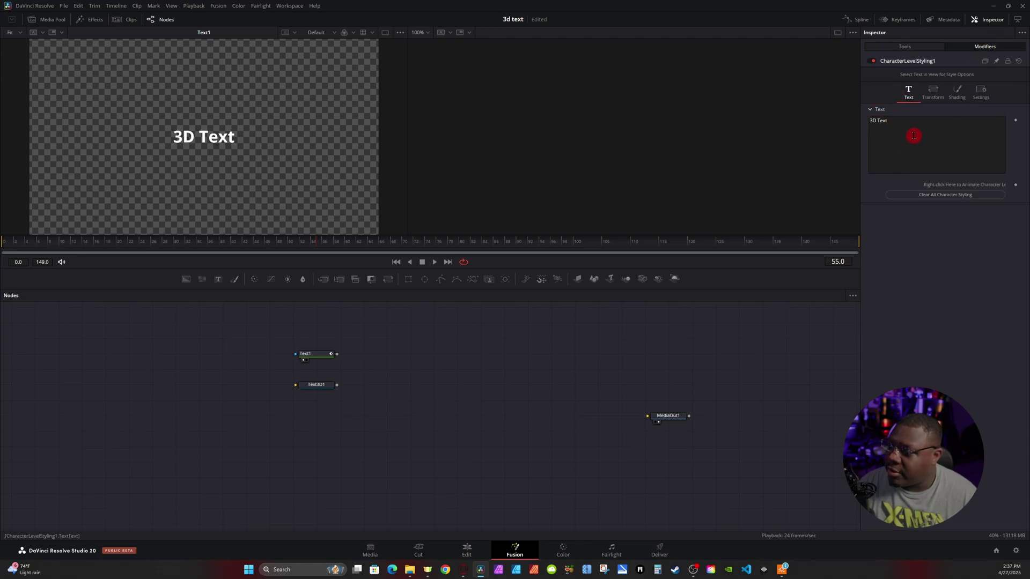
# - Select the character "3" in the viewer and set its font to Ghastly Panic
pyautogui.click(227, 144)
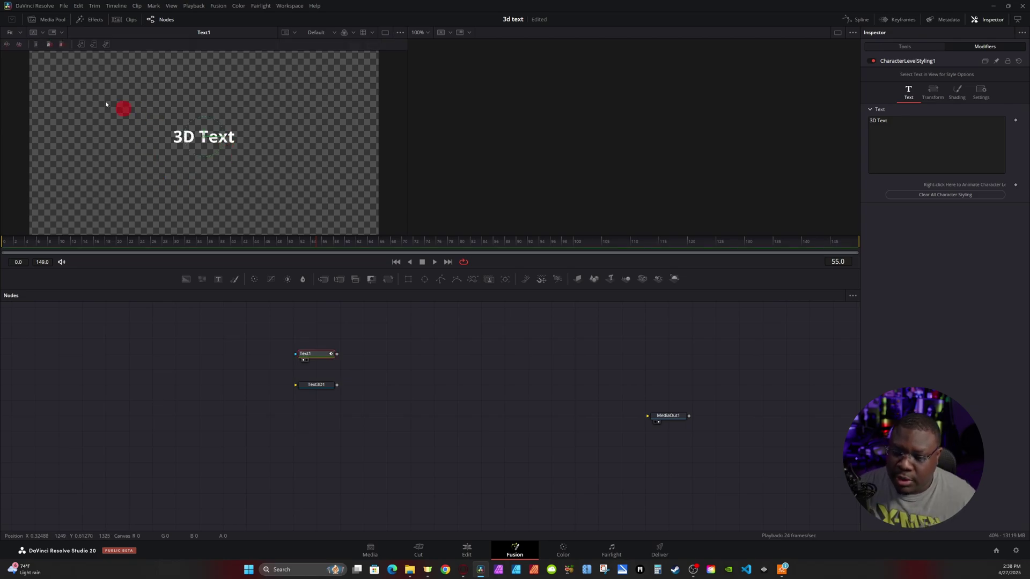
pyautogui.moveTo(168, 123)
pyautogui.mouseDown()
pyautogui.moveTo(182, 155)
pyautogui.moveTo(173, 152)
pyautogui.moveTo(192, 118)
pyautogui.mouseUp()
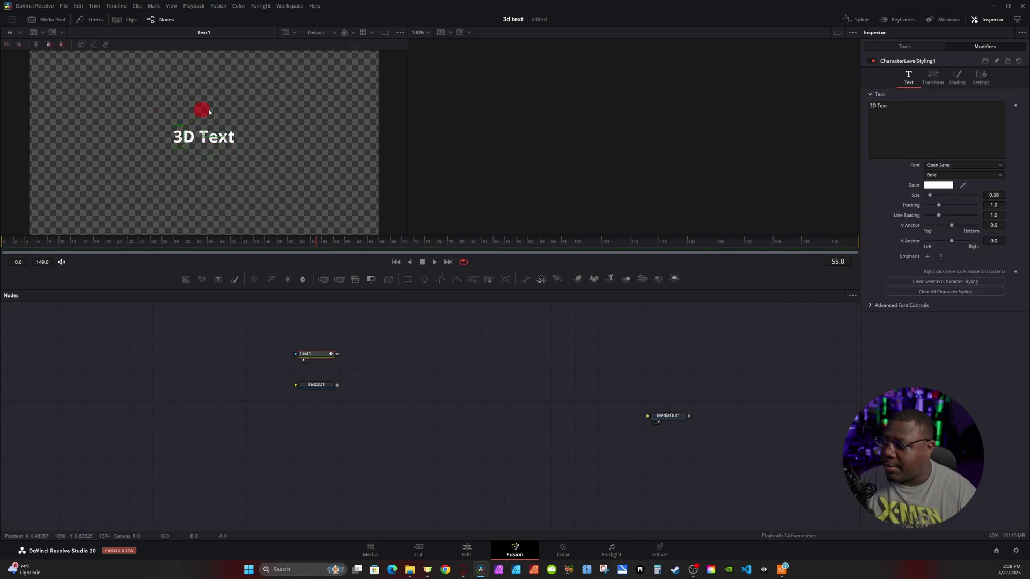
pyautogui.click(986, 166)
pyautogui.press('g')
pyautogui.press('h')
pyautogui.click(950, 220)
# - Select the remaining characters "D Text" in the viewer and set their font to Gorewild
pyautogui.click(199, 137)
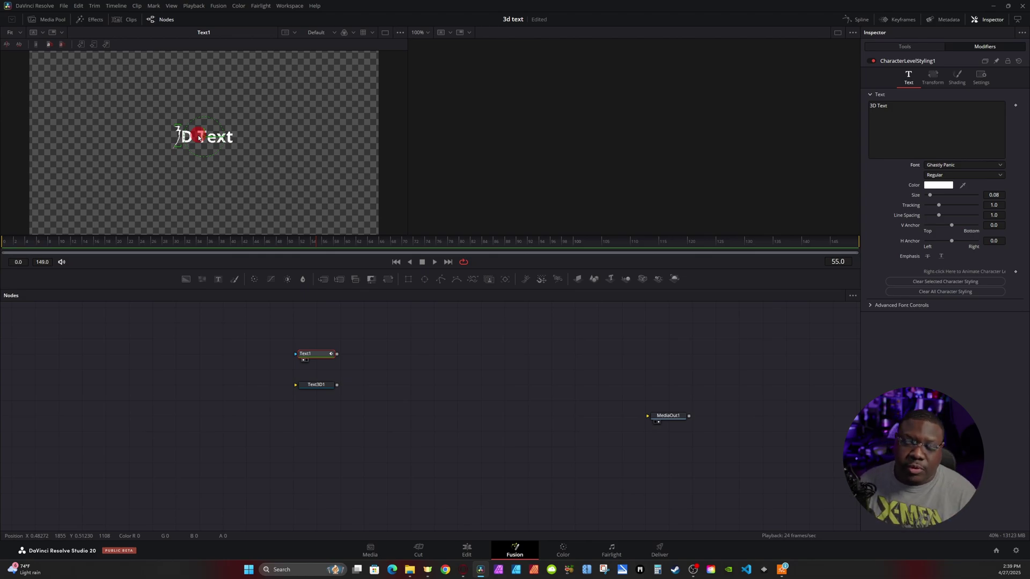
pyautogui.moveTo(246, 152); pyautogui.dragTo(183, 127)
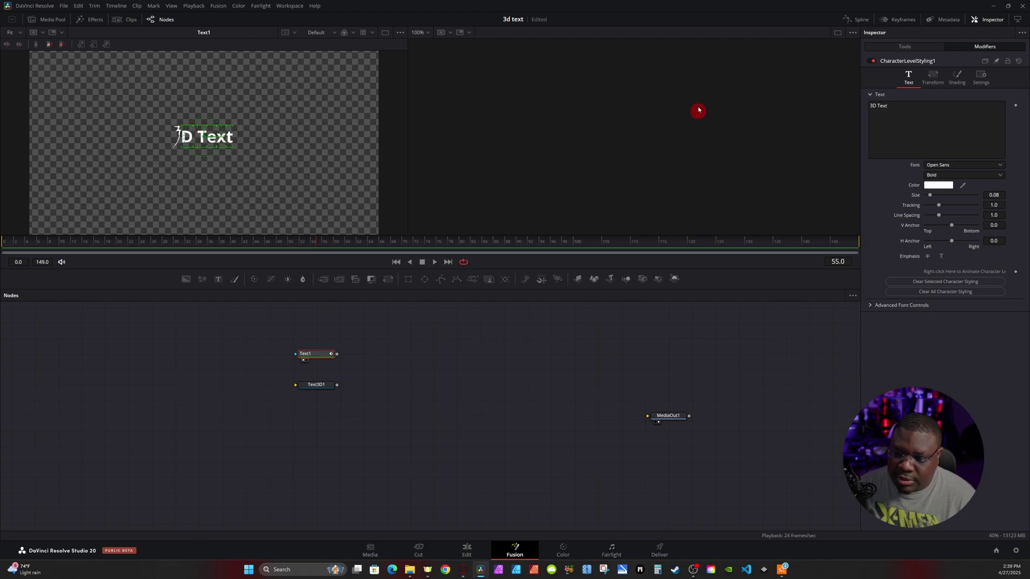
pyautogui.click(963, 165)
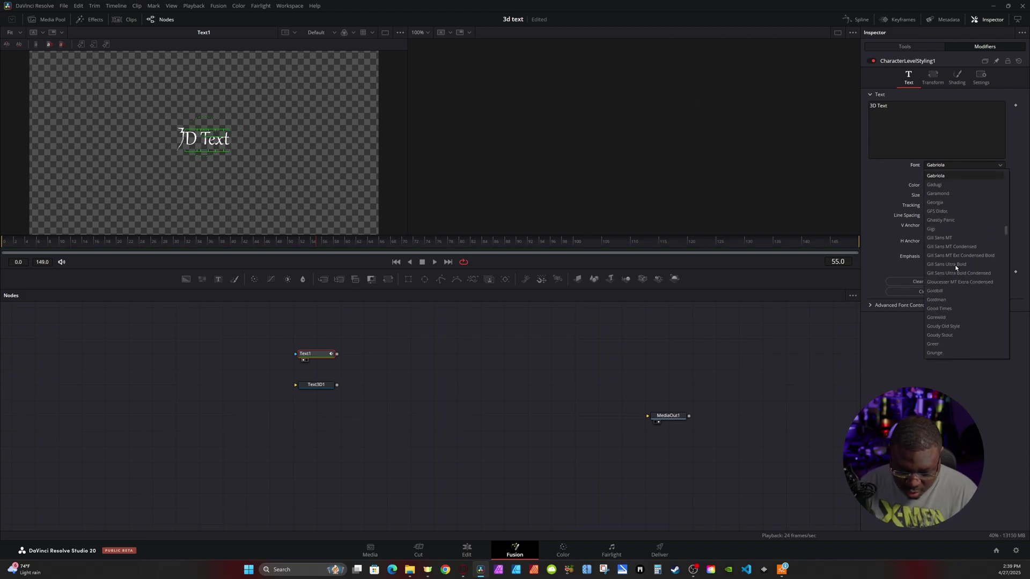
pyautogui.click(935, 317)
pyautogui.click(902, 111)
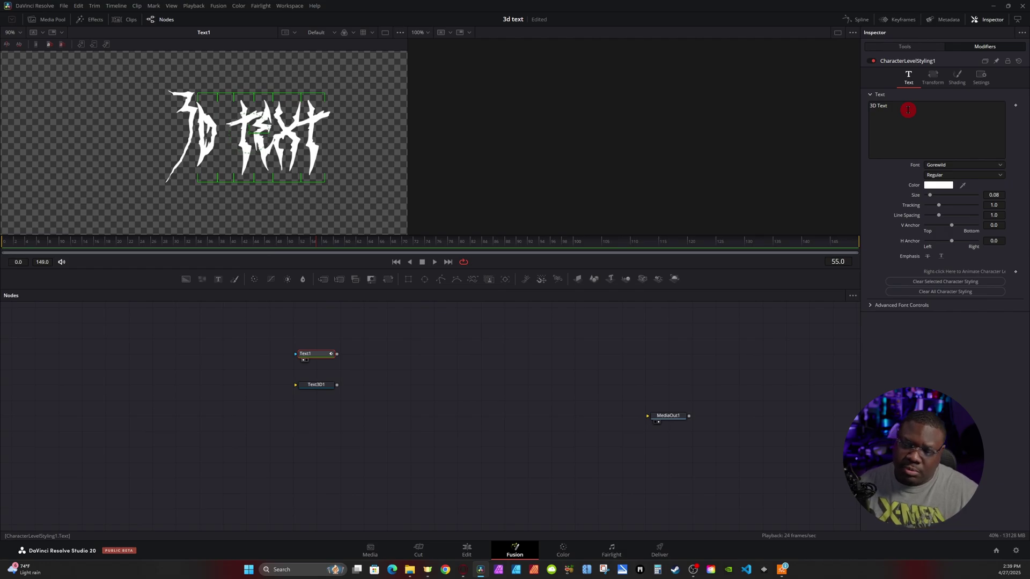
pyautogui.moveTo(908, 109); pyautogui.dragTo(877, 108)
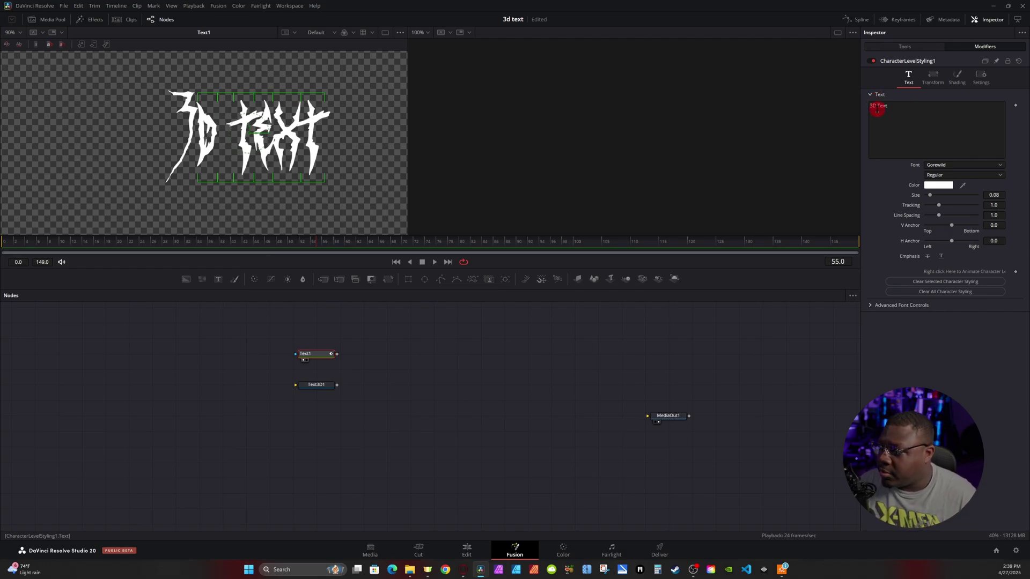
# - Select only the letter "T" at the start of the second word and set its font to Ghastly Panic
pyautogui.moveTo(248, 198); pyautogui.dragTo(232, 128)
pyautogui.moveTo(255, 195); pyautogui.dragTo(236, 81)
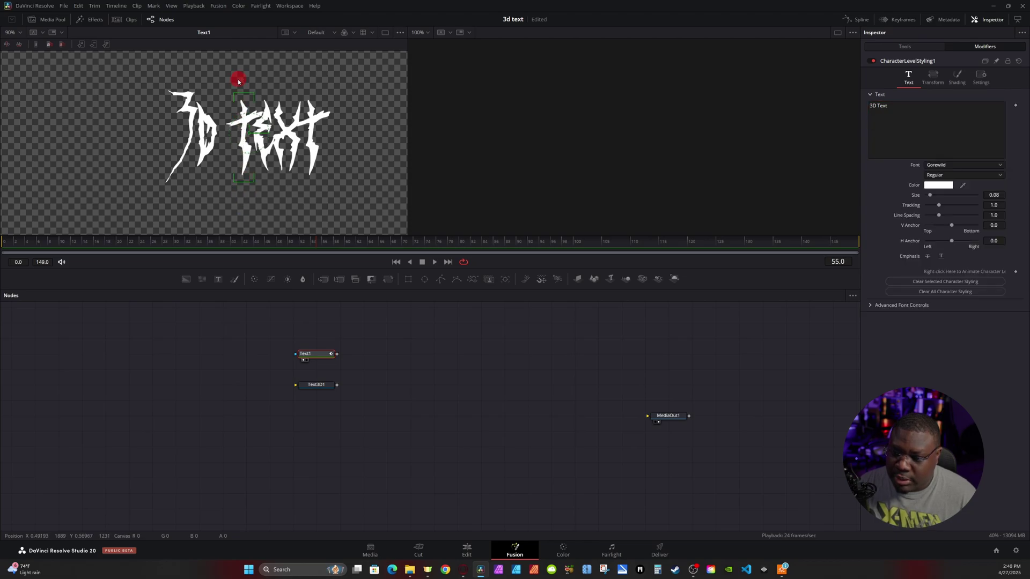
pyautogui.click(993, 165)
pyautogui.write('gh')
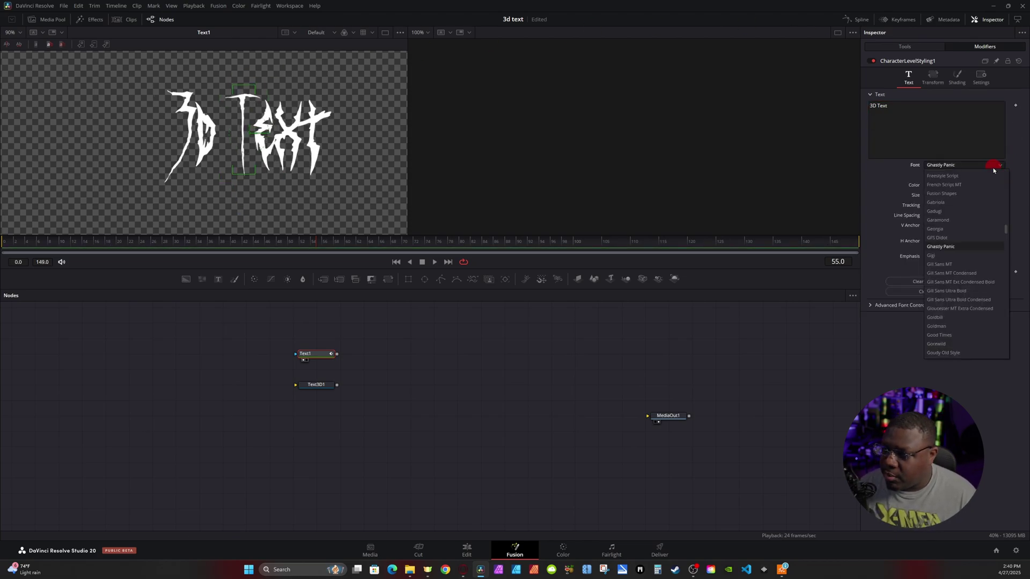
pyautogui.click(956, 247)
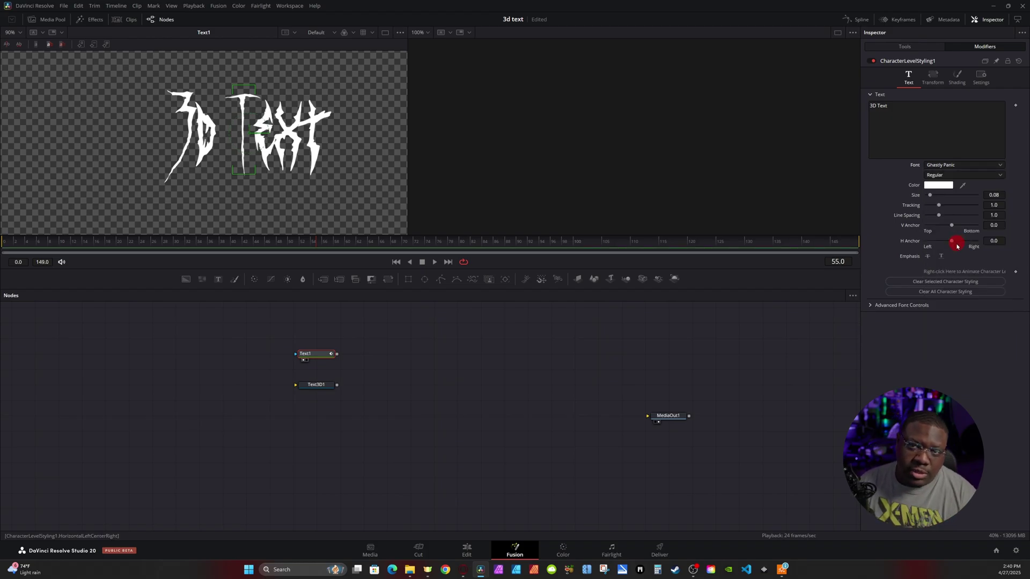
# - Try recolouring the selected letter "T" dark red (#aa0000)
pyautogui.click(938, 185)
pyautogui.click(432, 220)
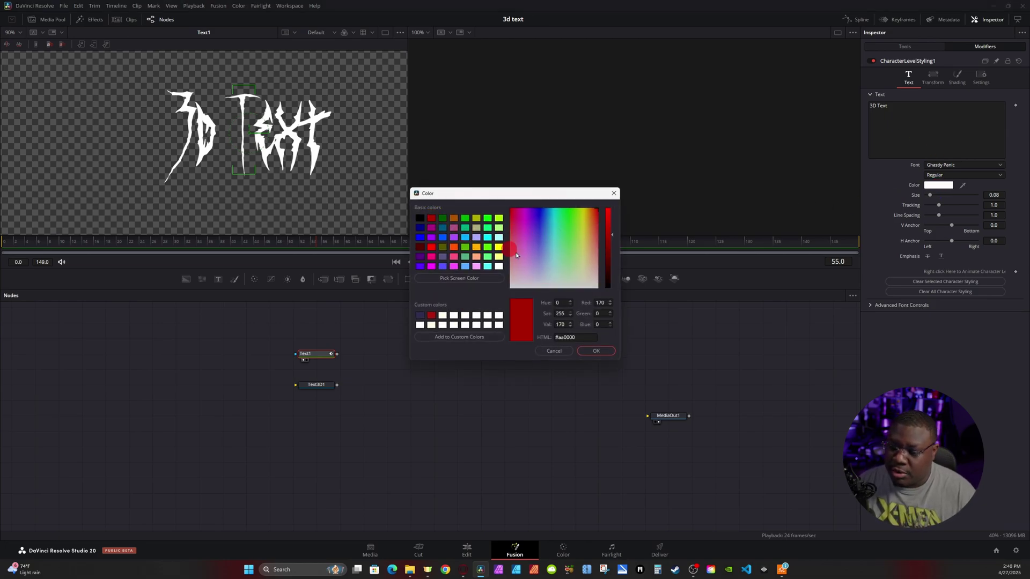
pyautogui.click(593, 352)
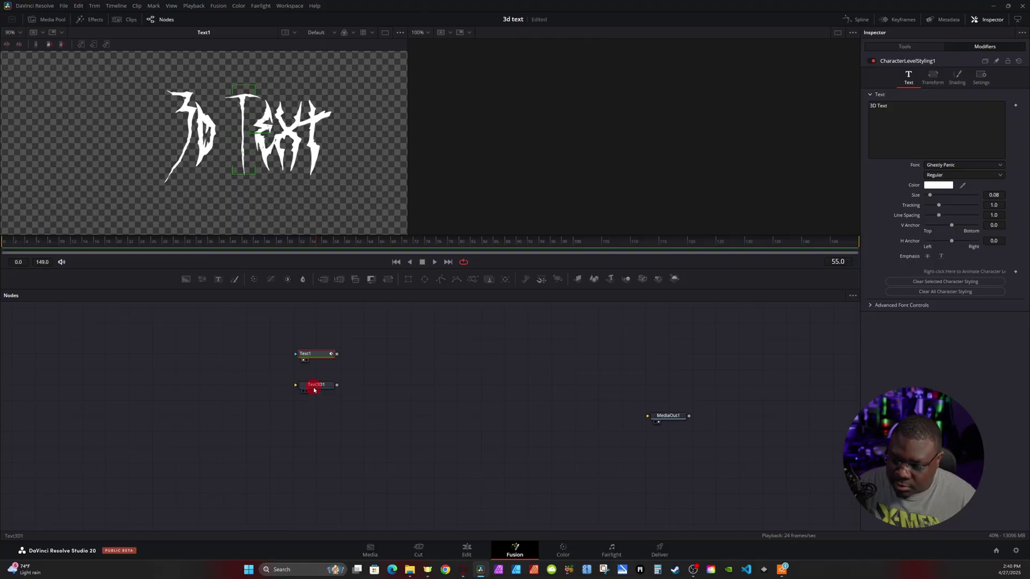
# - Connect the Text3D1 node's text to the Styled Text output of CharacterLevelStyling1
pyautogui.click(314, 390)
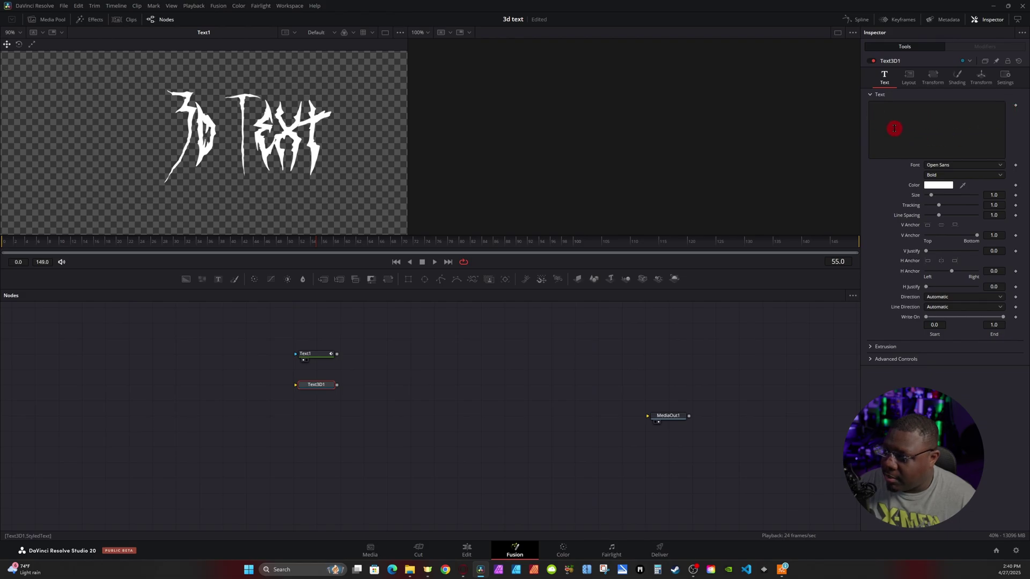
pyautogui.rightClick(894, 128)
pyautogui.moveTo(930, 248)
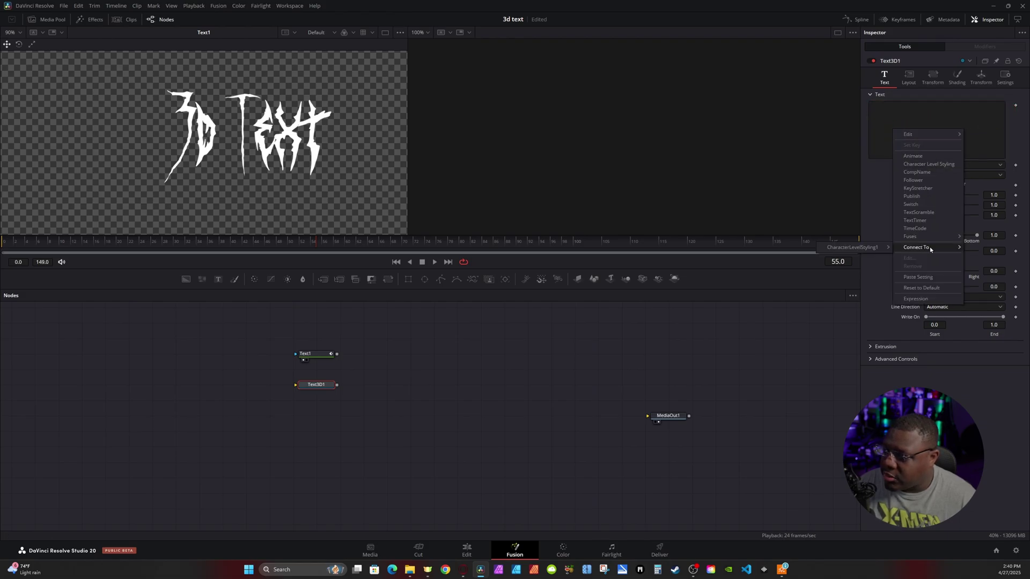
pyautogui.moveTo(858, 247)
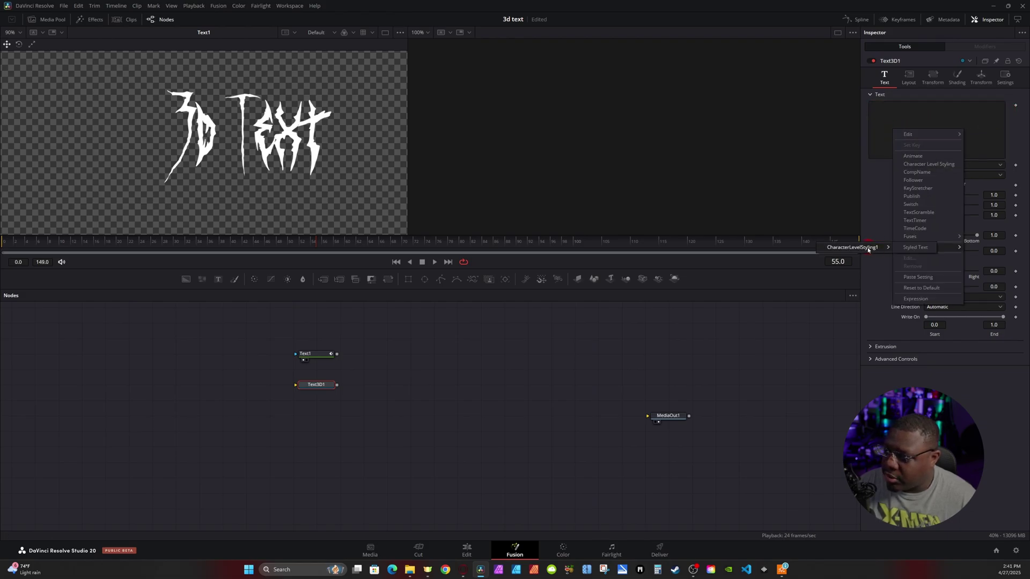
pyautogui.click(906, 248)
# - Show the Text3D1 node in the second viewer and increase its letter tracking
pyautogui.click(308, 385)
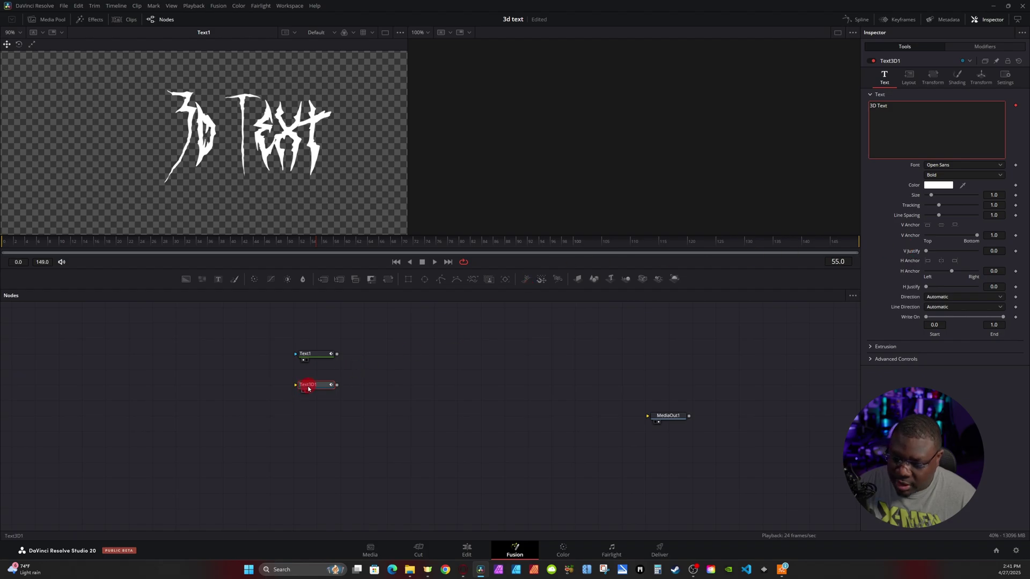
pyautogui.press('2')
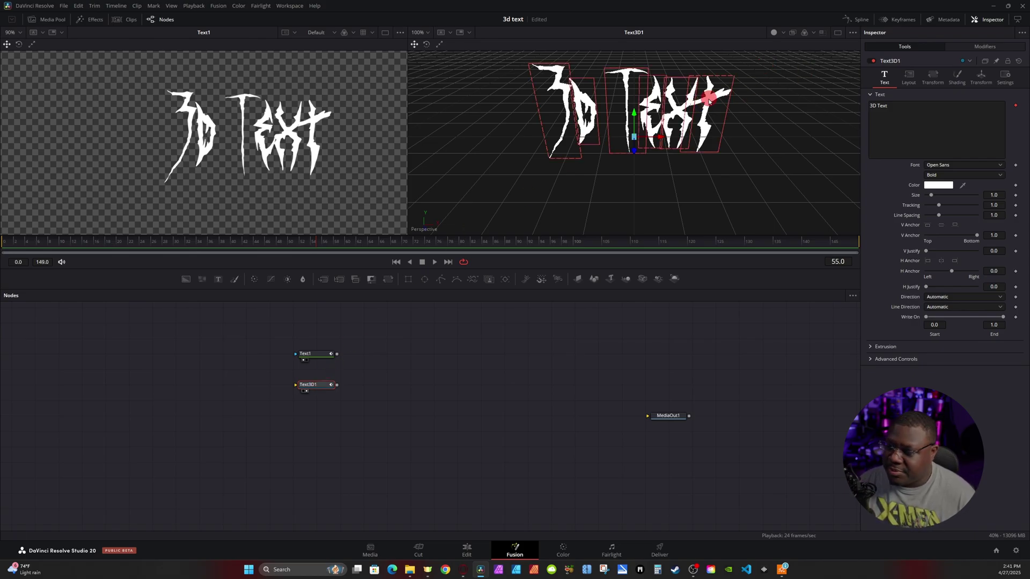
pyautogui.moveTo(993, 205); pyautogui.dragTo(1014, 205)
pyautogui.scroll(5, 690, 184)
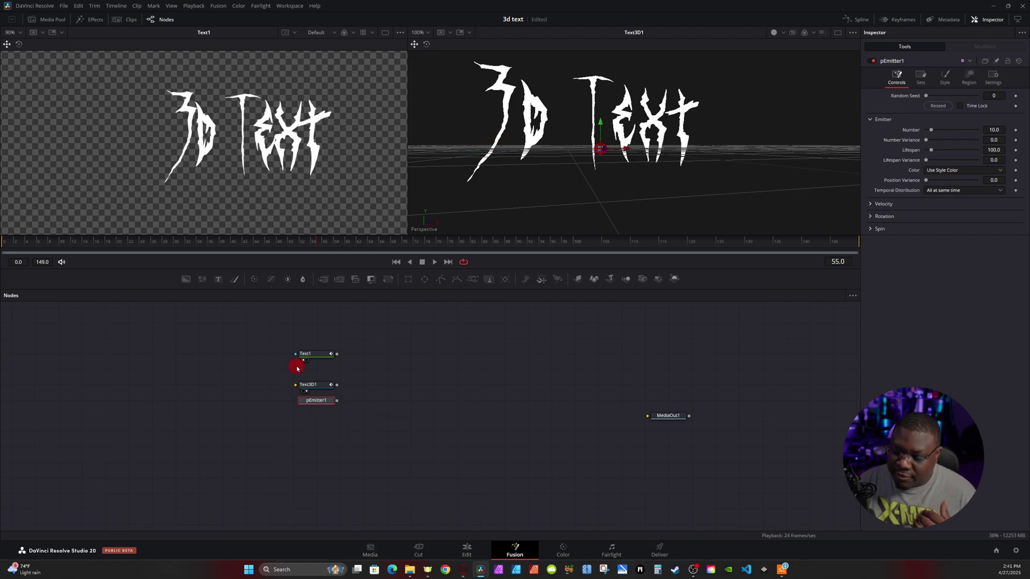
# - Select only the character "3" of Text1 for Character Level Styling, try shrinking it, and enlarge it well beyond the other letters
pyautogui.click(314, 356)
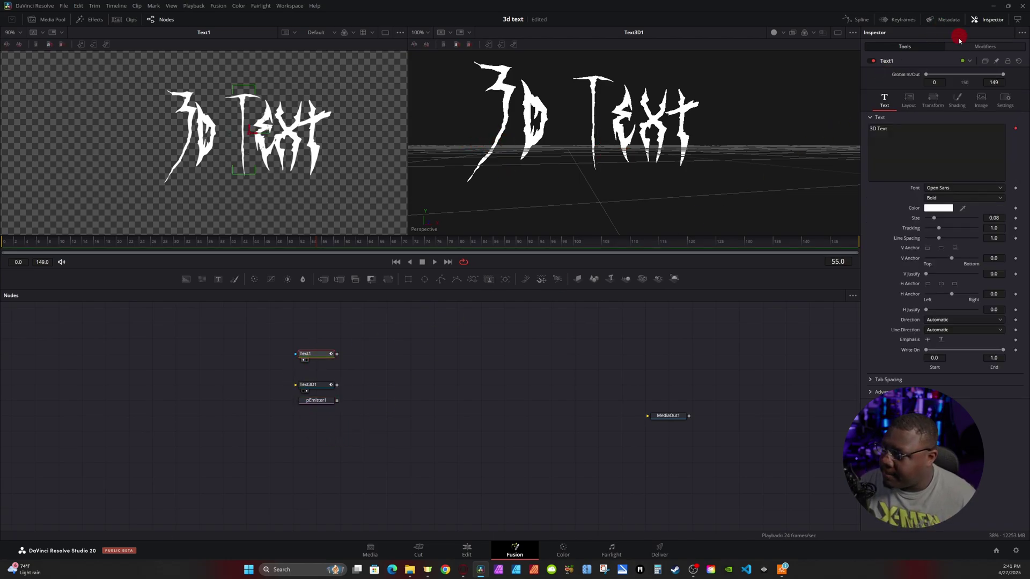
pyautogui.click(980, 48)
pyautogui.click(920, 61)
pyautogui.click(269, 143)
pyautogui.moveTo(183, 191); pyautogui.dragTo(165, 87)
pyautogui.moveTo(1001, 195); pyautogui.dragTo(989, 195)
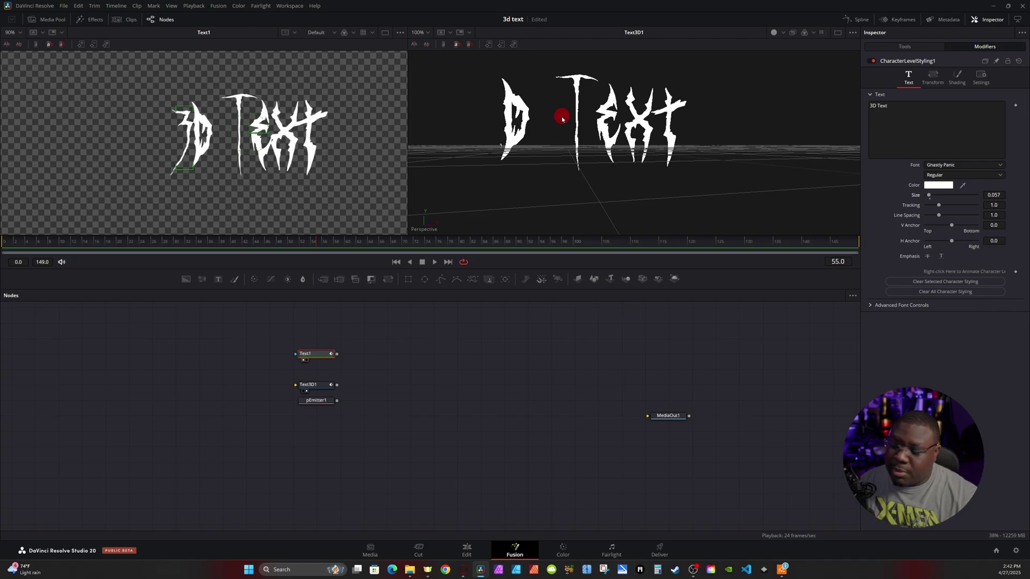
pyautogui.moveTo(992, 196); pyautogui.dragTo(710, 193)
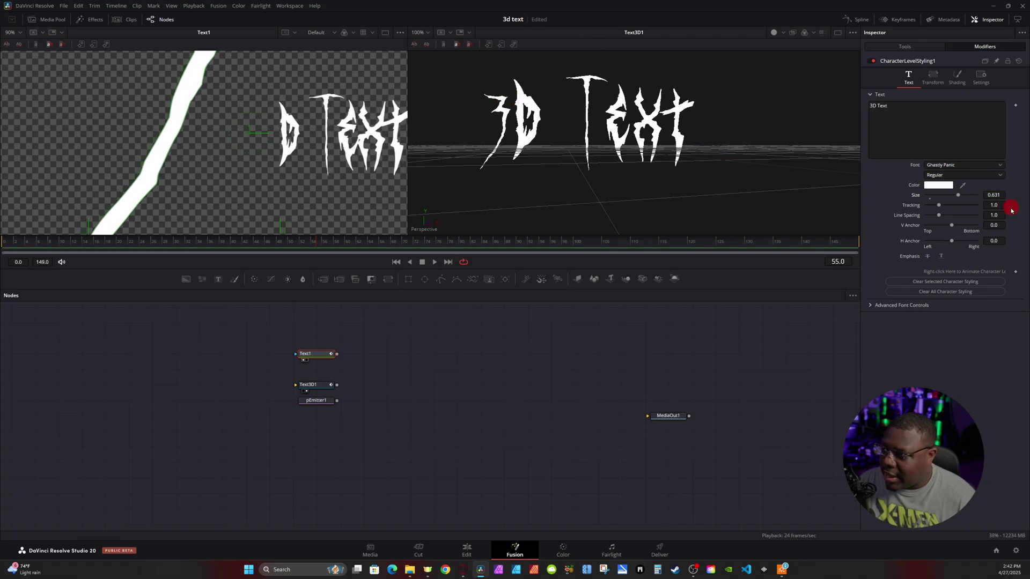
pyautogui.click(244, 123)
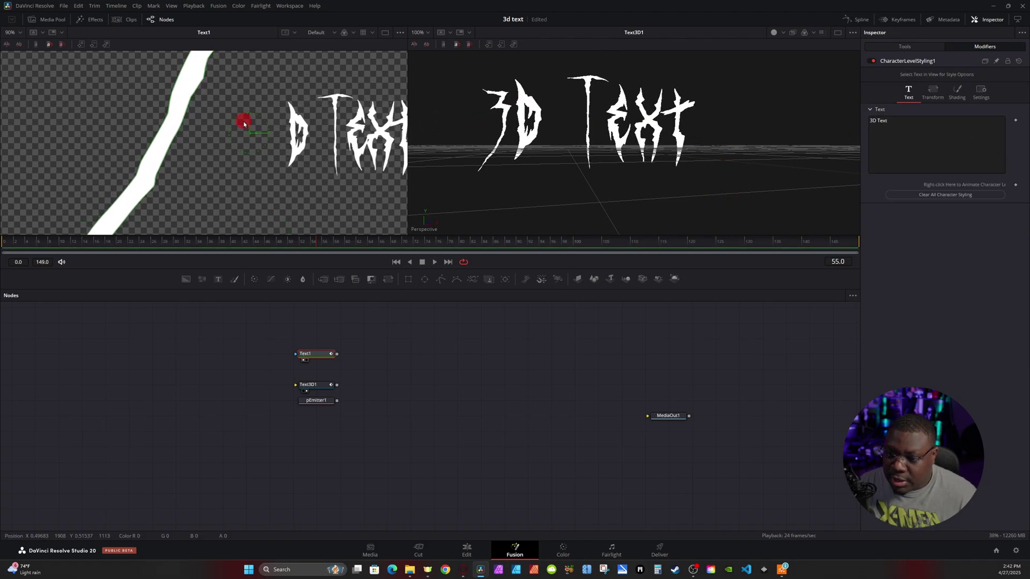
pyautogui.scroll(-5, 244, 123)
pyautogui.moveTo(244, 123); pyautogui.dragTo(226, 184)
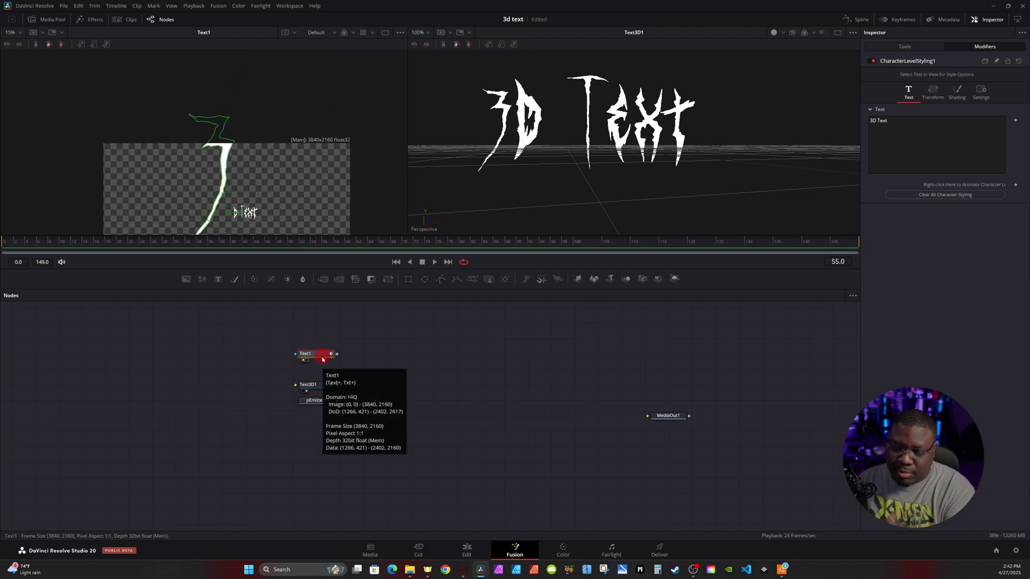
# - Paste an instance of the Text3D1 node and place it directly below the original
pyautogui.click(342, 390)
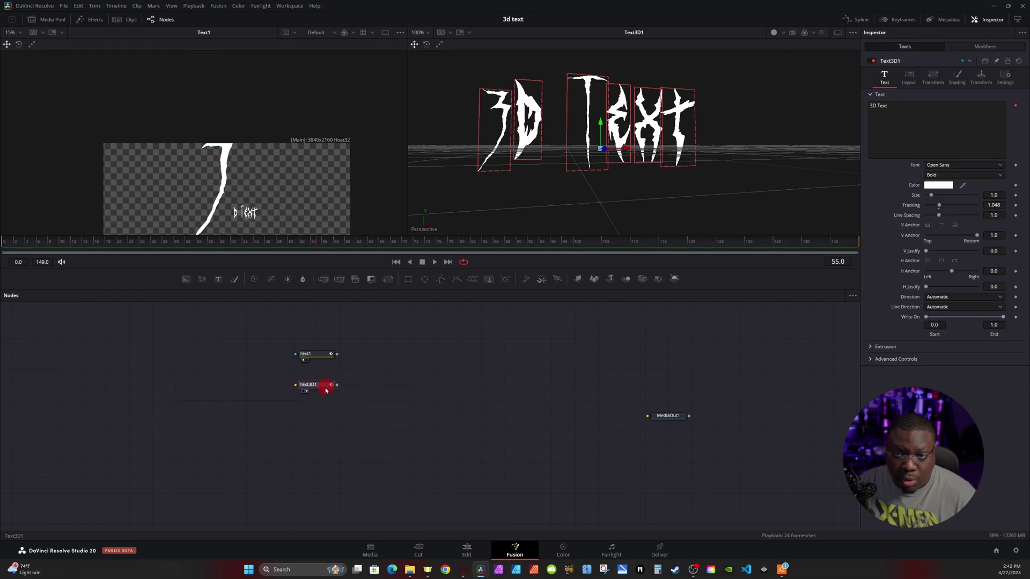
pyautogui.click(342, 433)
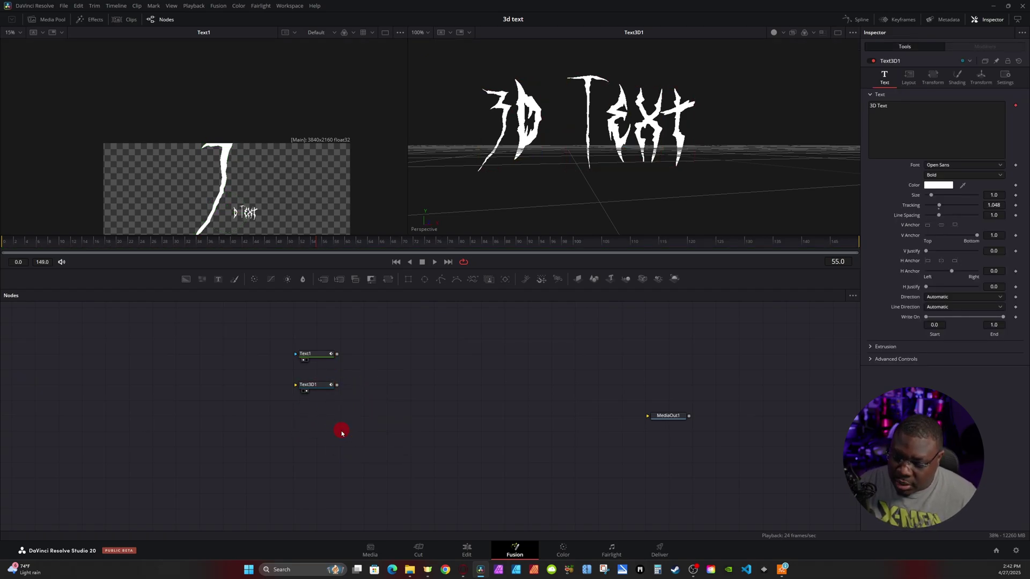
pyautogui.hotkey('ctrl', 'shift', 'v')
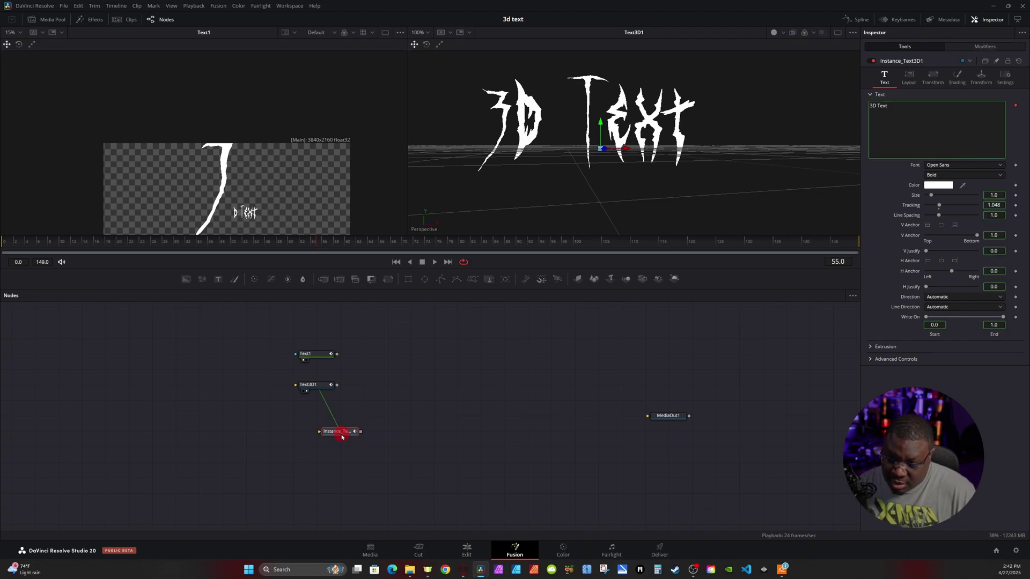
pyautogui.click(351, 431)
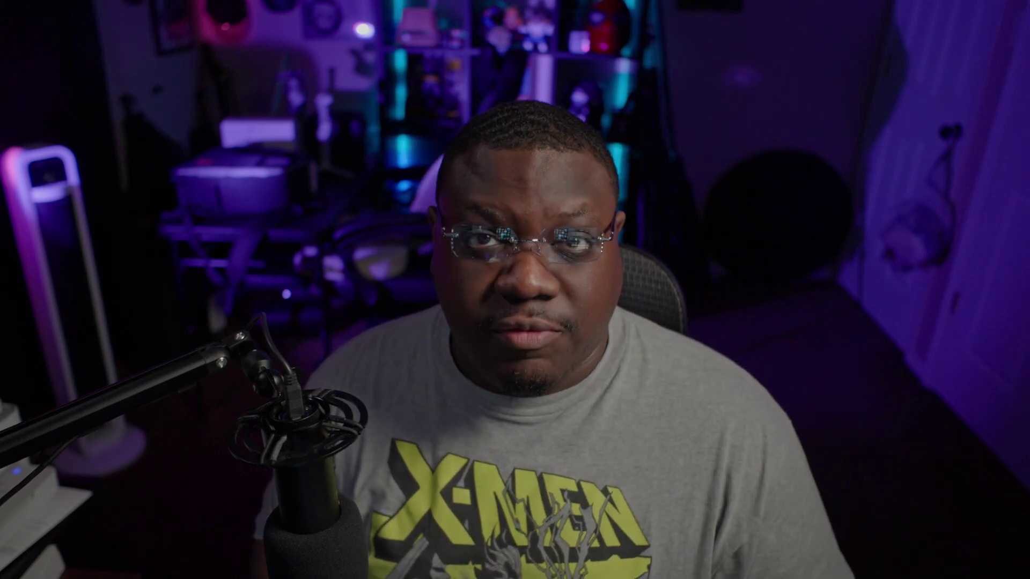
# - Turn off Use One Material in the Text3D1 node's shading and set its main material alpha to 0
pyautogui.click(320, 386)
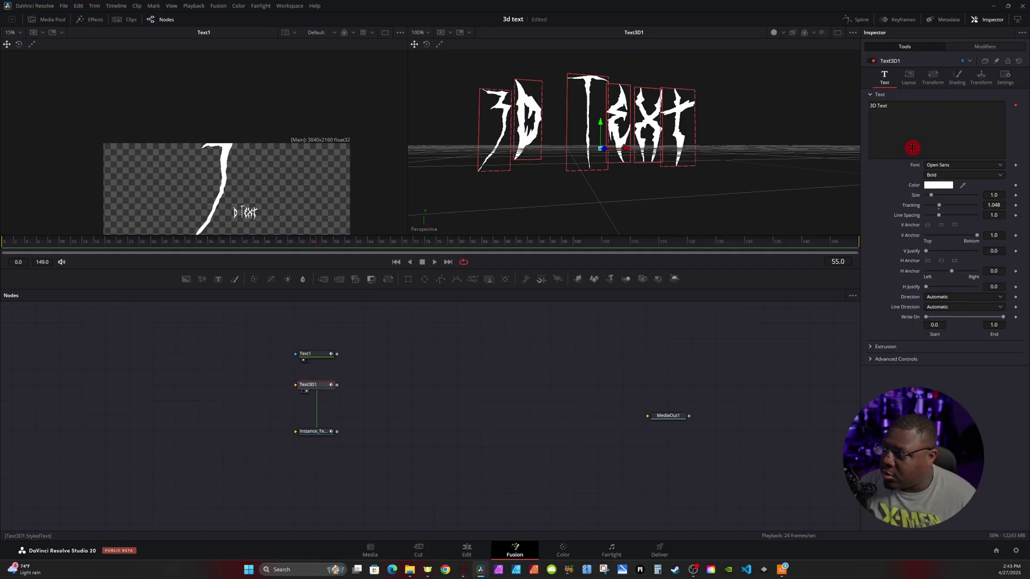
pyautogui.click(957, 78)
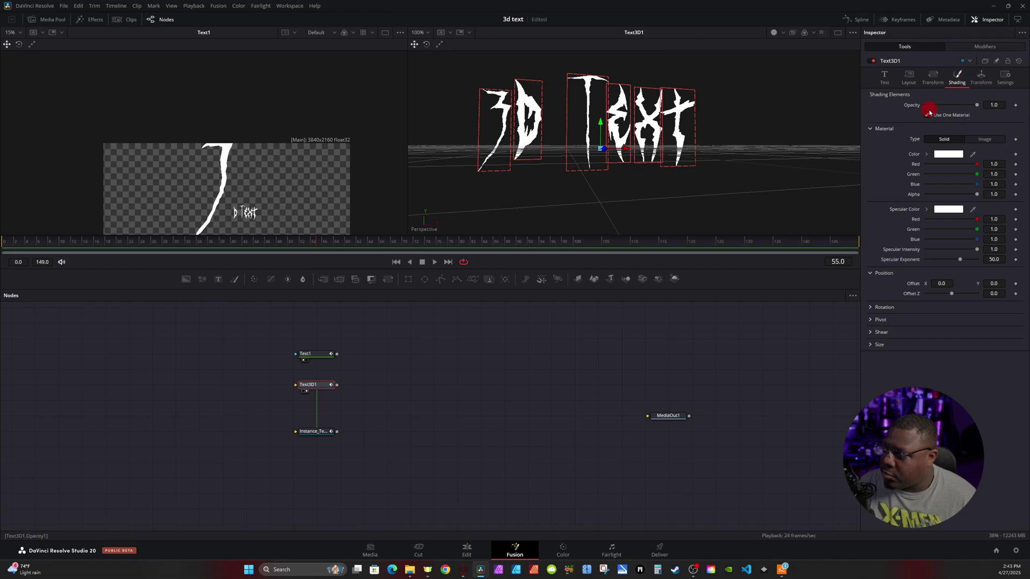
pyautogui.click(926, 115)
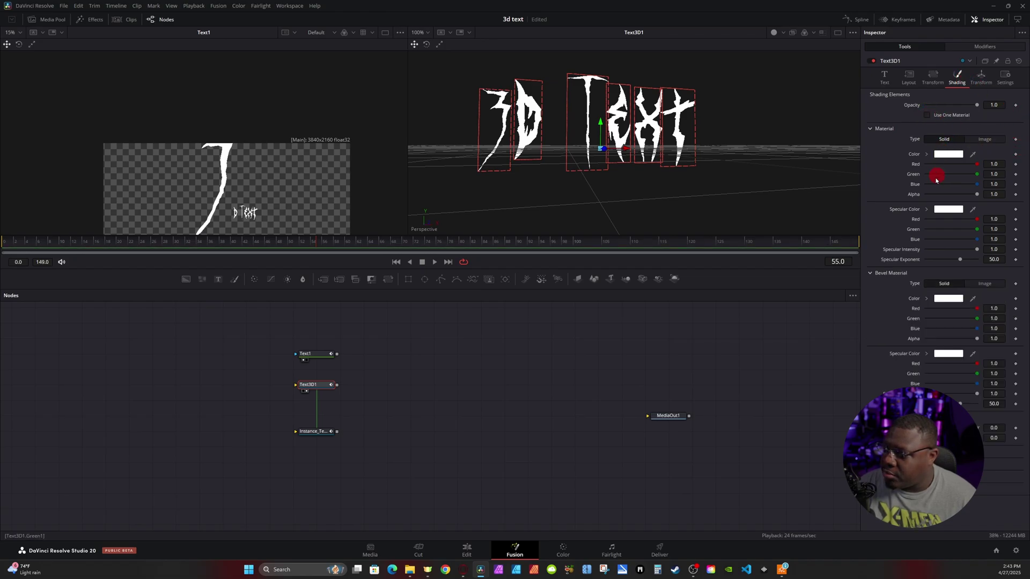
pyautogui.moveTo(976, 198); pyautogui.dragTo(914, 204)
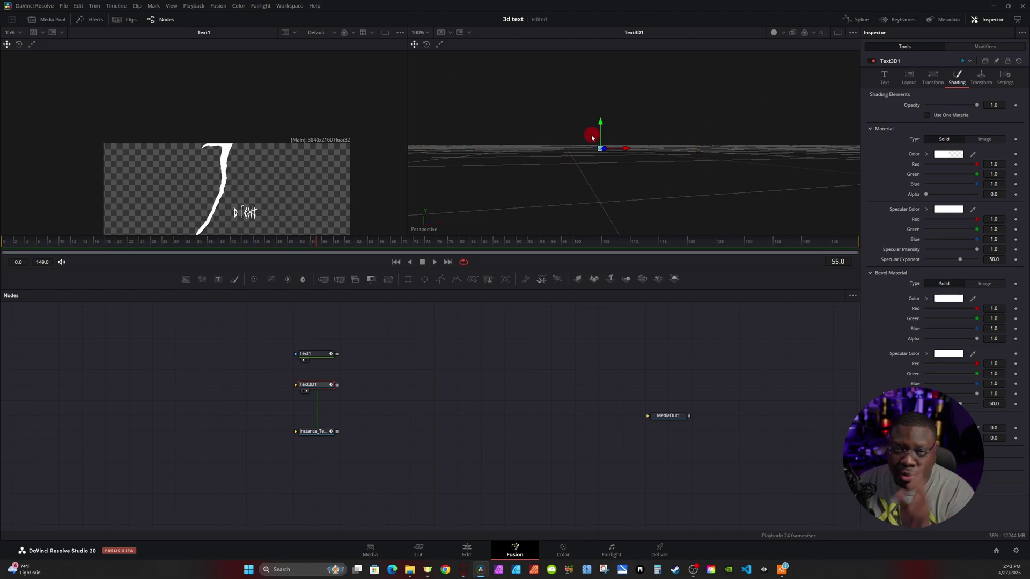
# - Deinstance the main material alpha on the Text3D1 instance and set it to 1.0
pyautogui.click(305, 437)
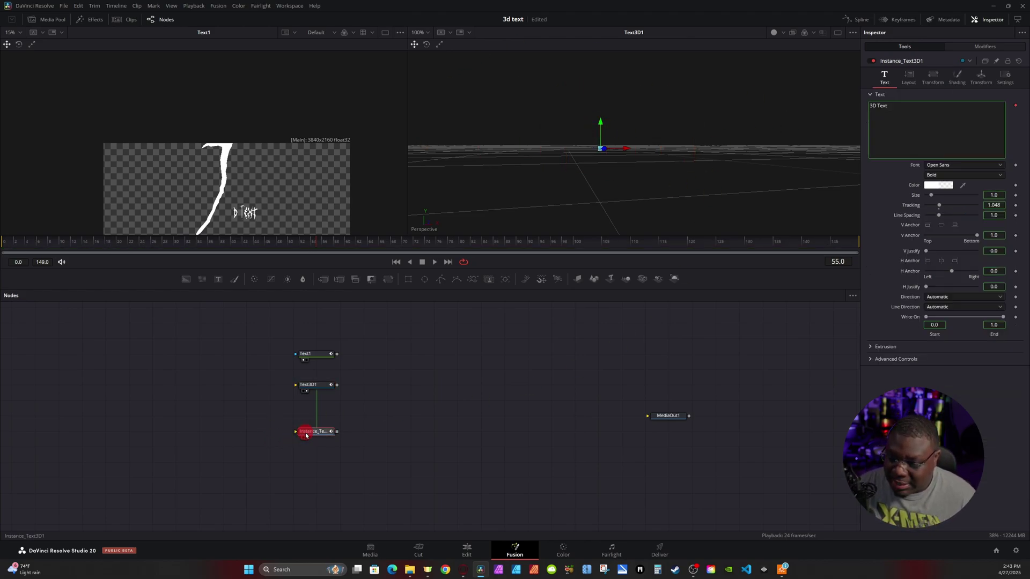
pyautogui.click(960, 80)
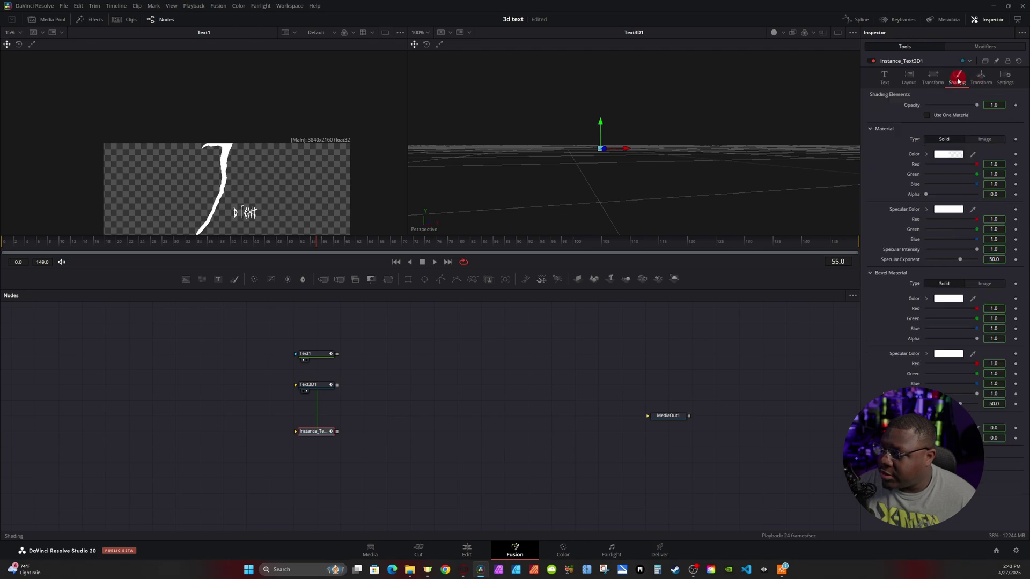
pyautogui.rightClick(917, 195)
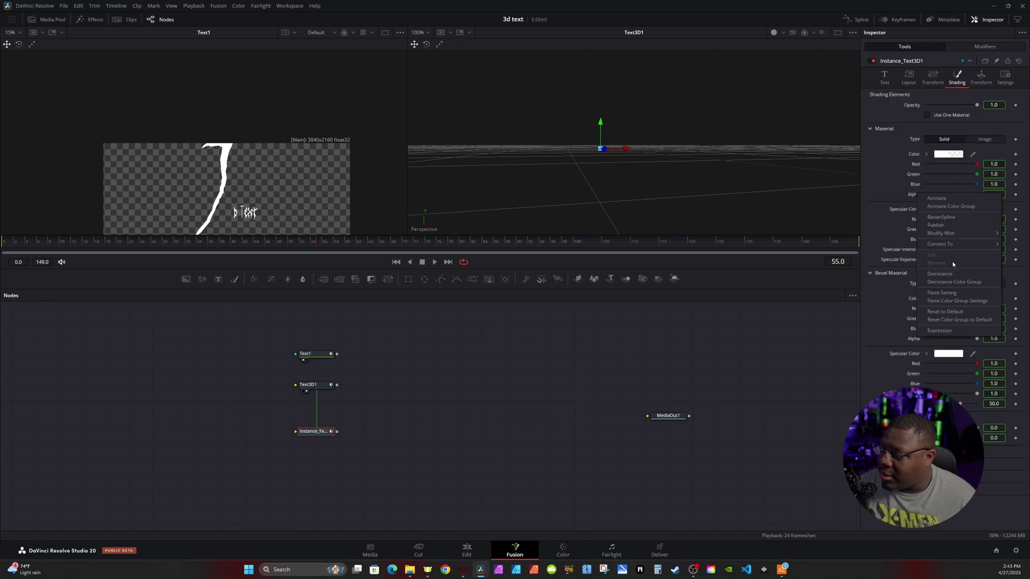
pyautogui.click(940, 274)
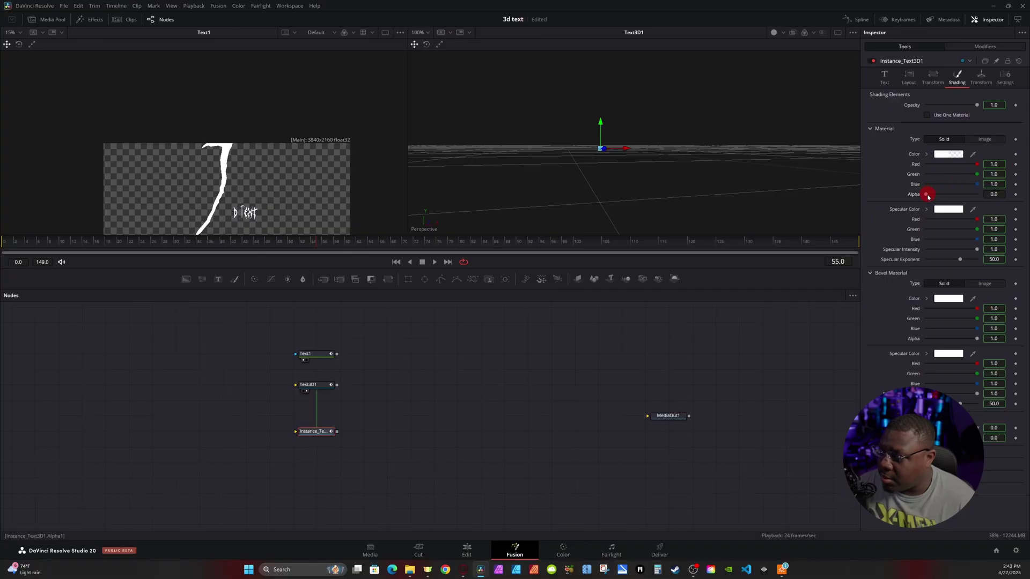
pyautogui.moveTo(927, 196); pyautogui.dragTo(967, 192)
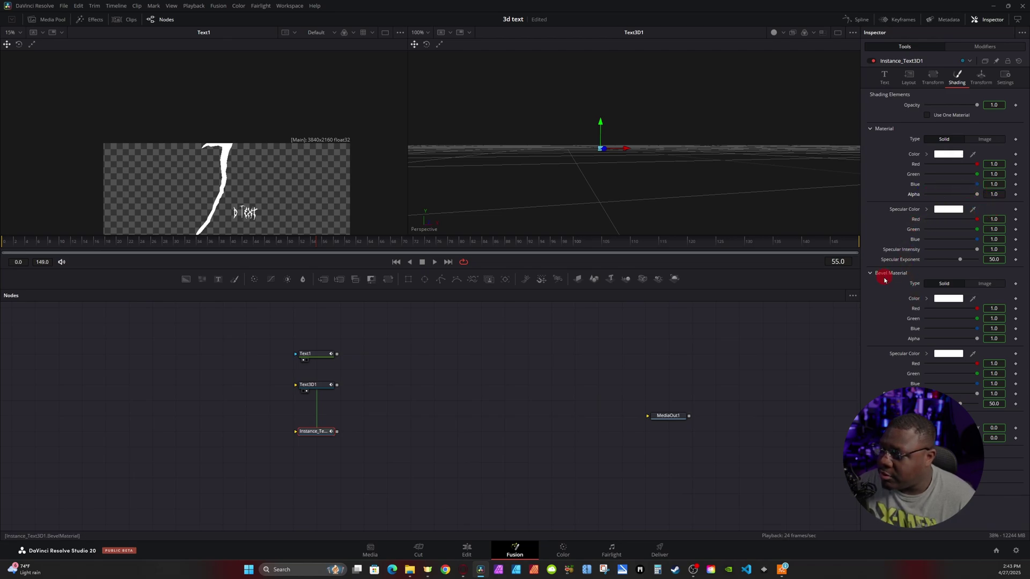
# - Deinstance the bevel material alpha on the Text3D1 instance and lower it to 0
pyautogui.rightClick(915, 343)
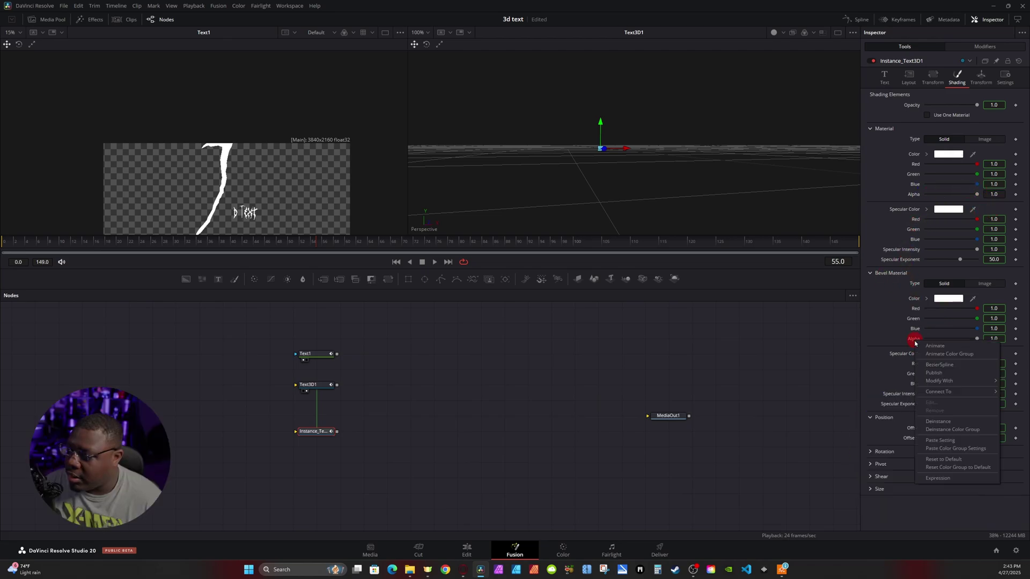
pyautogui.click(944, 404)
pyautogui.moveTo(976, 338); pyautogui.dragTo(925, 339)
# - Merge Text3D1 with its instance in a Merge3D node, show it in the first viewer and inspect the text at an angle
pyautogui.moveTo(339, 387); pyautogui.dragTo(337, 432)
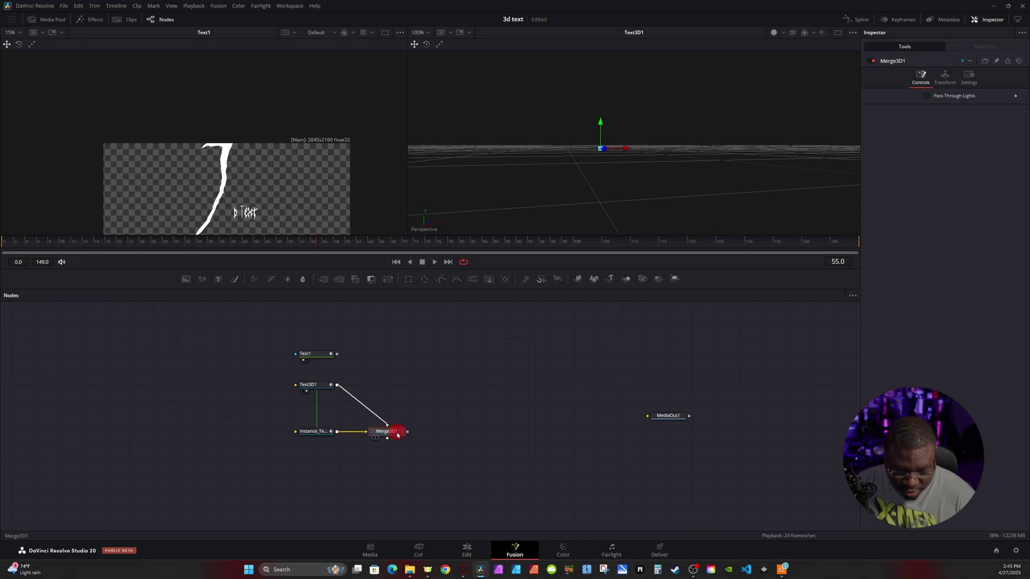
pyautogui.press('1')
pyautogui.moveTo(272, 108); pyautogui.dragTo(301, 91)
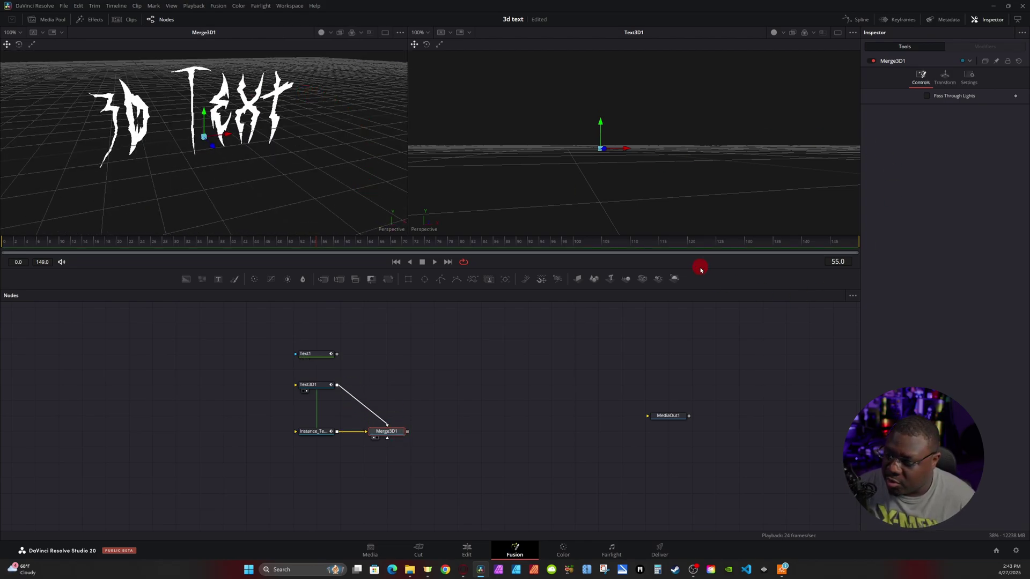
# - Add a Renderer3D node after Merge3D1, connect it to MediaOut1, and show MediaOut1 in the second viewer, aligned with the render chain
pyautogui.click(675, 279)
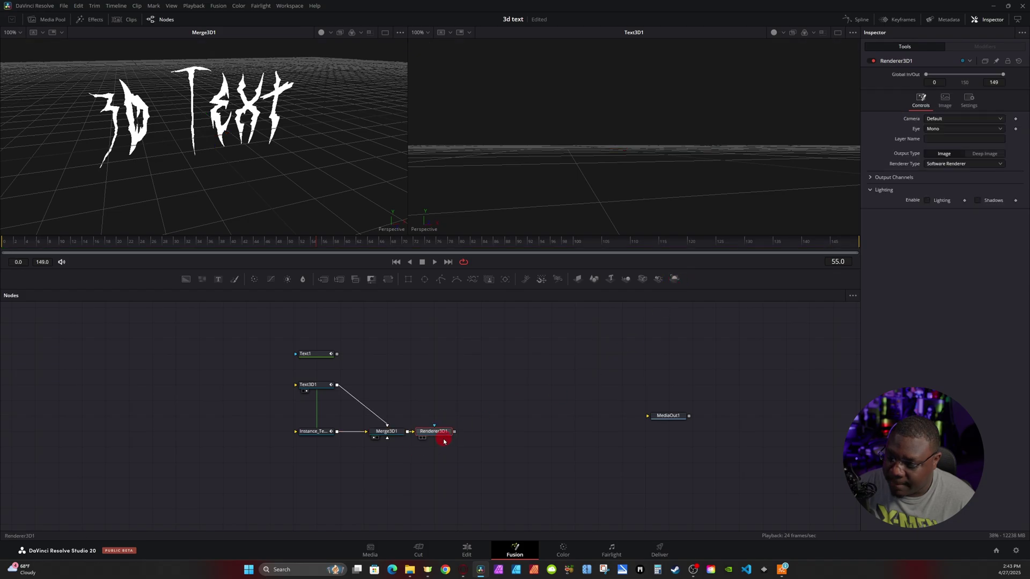
pyautogui.moveTo(454, 431); pyautogui.dragTo(673, 449)
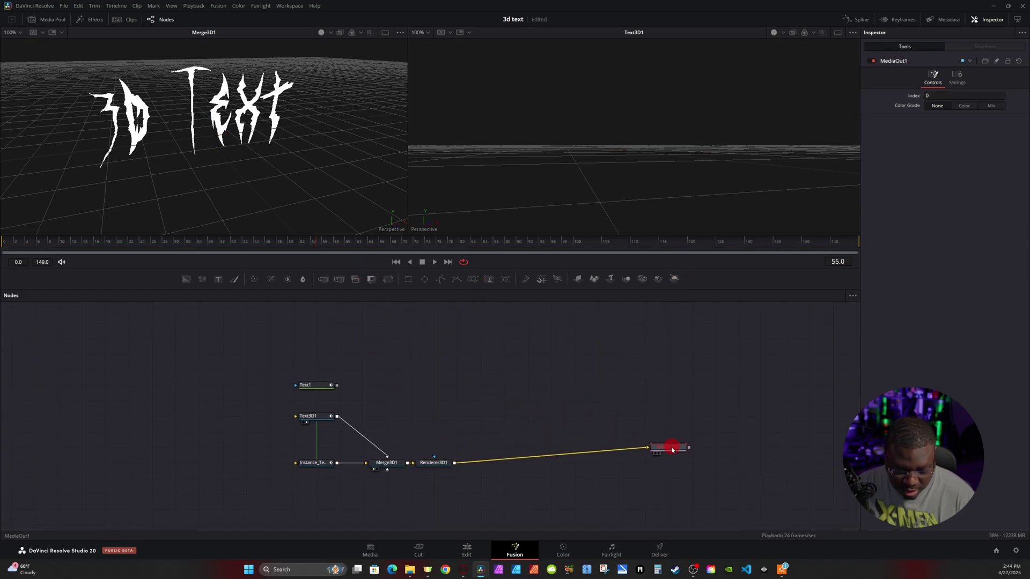
pyautogui.click(672, 448)
pyautogui.press('2')
pyautogui.moveTo(672, 449); pyautogui.dragTo(672, 464)
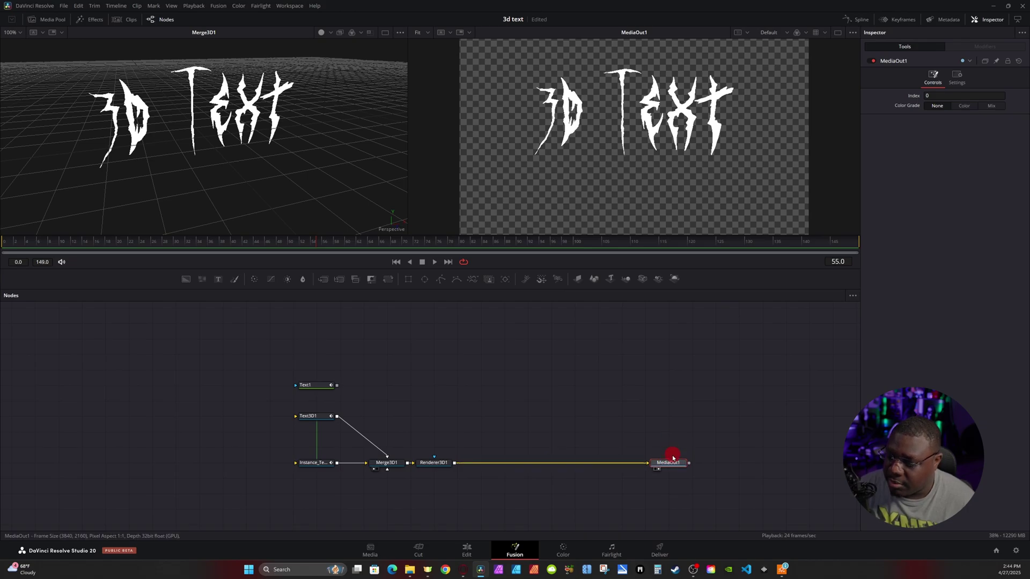
# - Set the Renderer3D1 renderer type to Hardware Renderer and move the Text1 node further away from the 3D text nodes
pyautogui.click(441, 465)
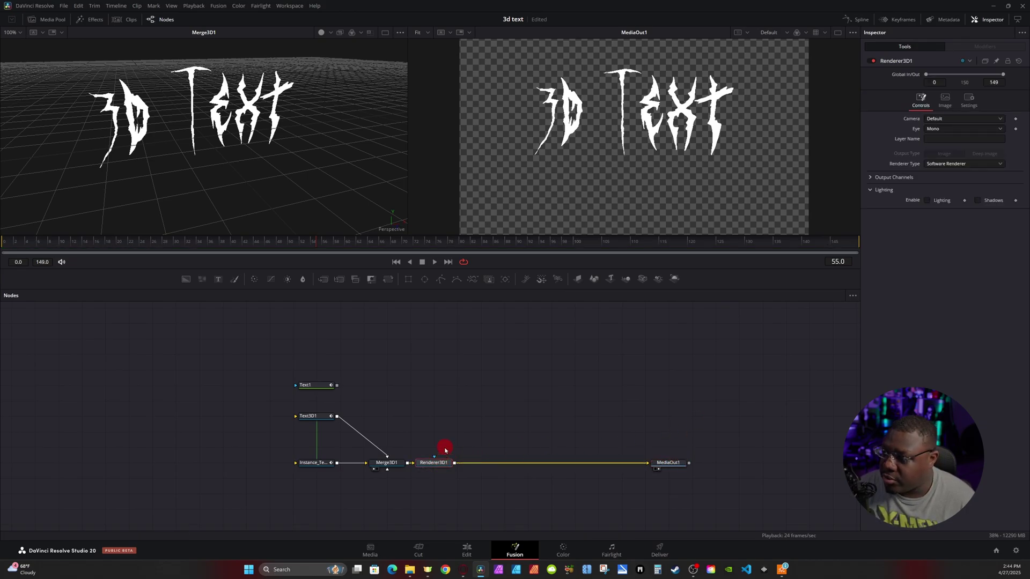
pyautogui.click(972, 167)
pyautogui.click(971, 175)
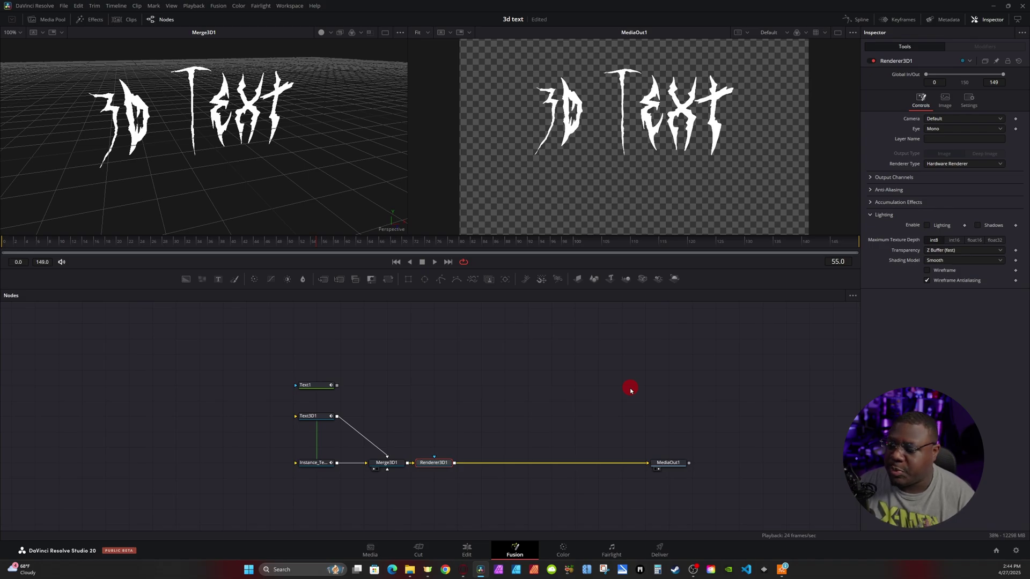
pyautogui.moveTo(315, 385); pyautogui.dragTo(315, 354)
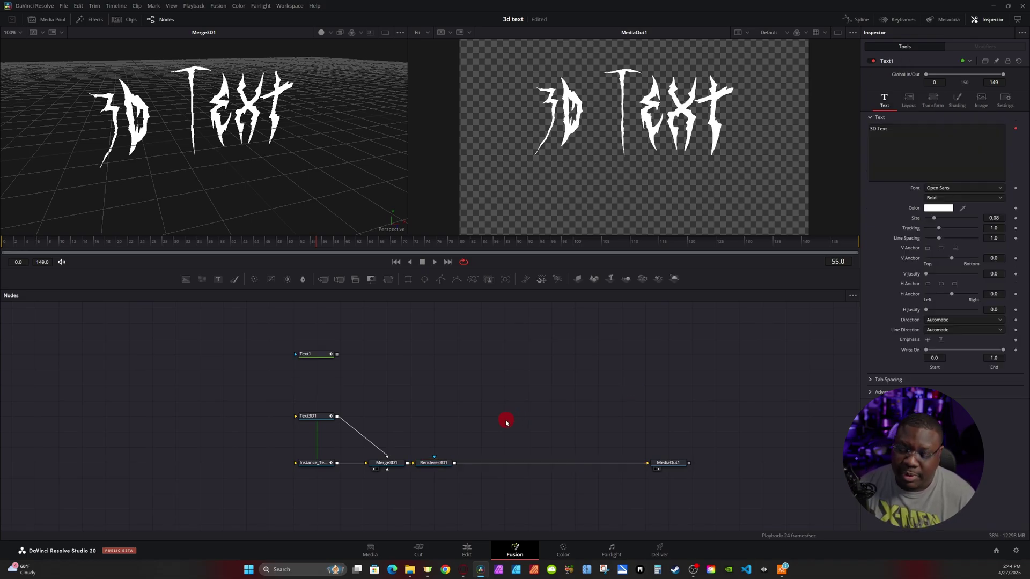
# - Extrude the Text3D1 text to a depth of 0.2 with a bevel depth of 0.0583 and a bevel width of 0.0197
pyautogui.click(307, 416)
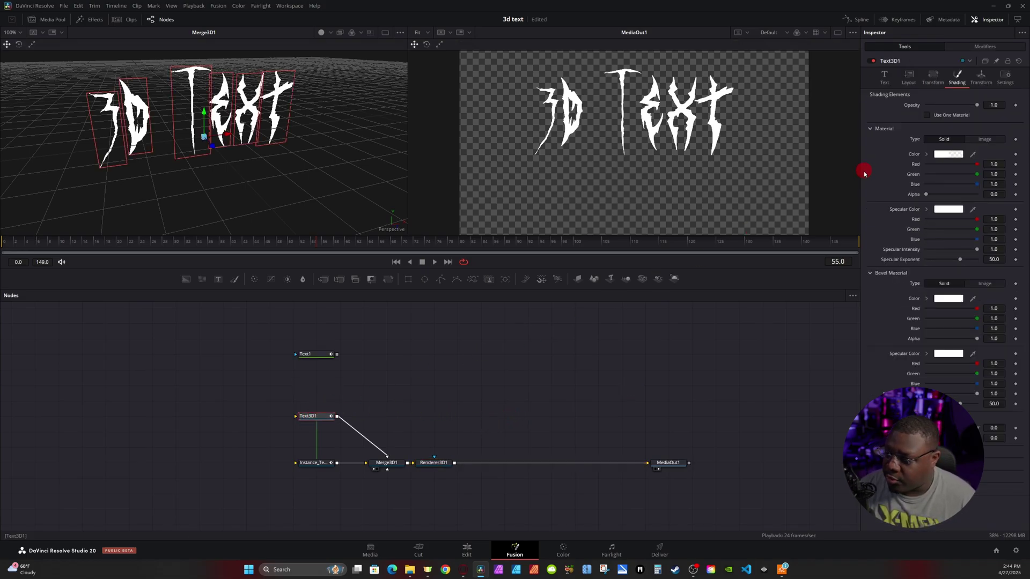
pyautogui.click(895, 75)
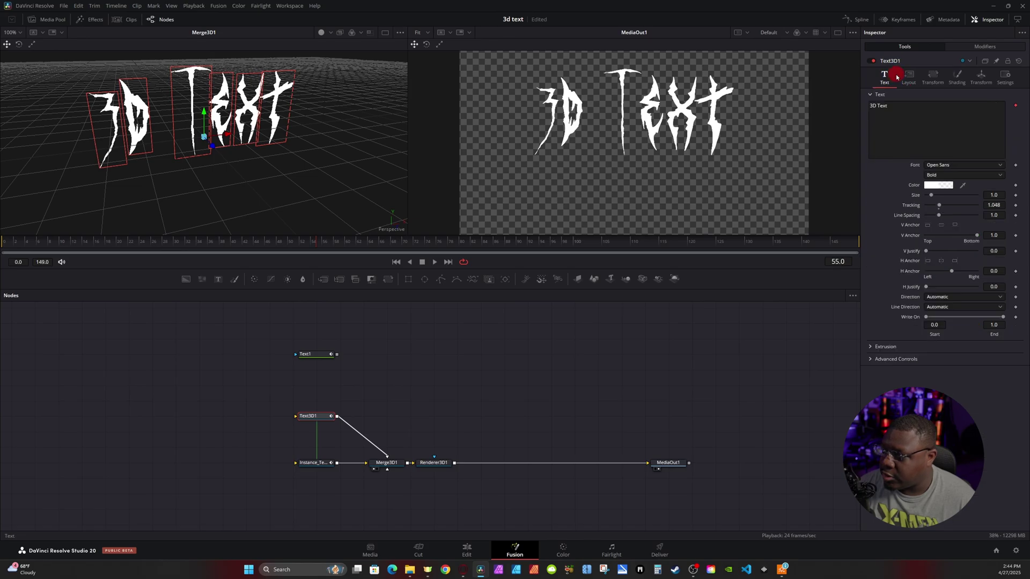
pyautogui.click(873, 347)
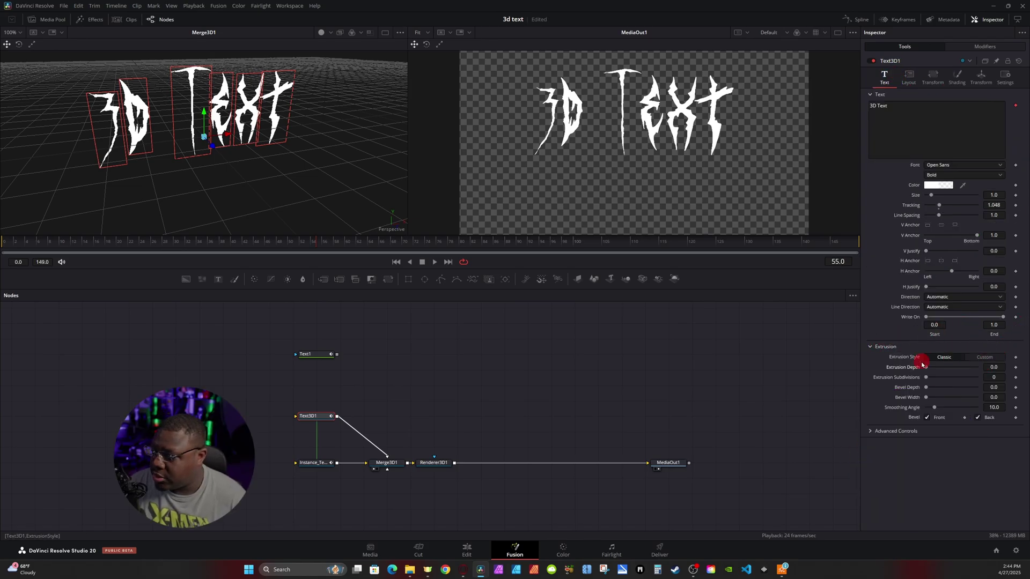
pyautogui.moveTo(925, 368); pyautogui.dragTo(977, 367)
pyautogui.moveTo(334, 142); pyautogui.dragTo(279, 97)
pyautogui.moveTo(940, 389); pyautogui.dragTo(936, 397)
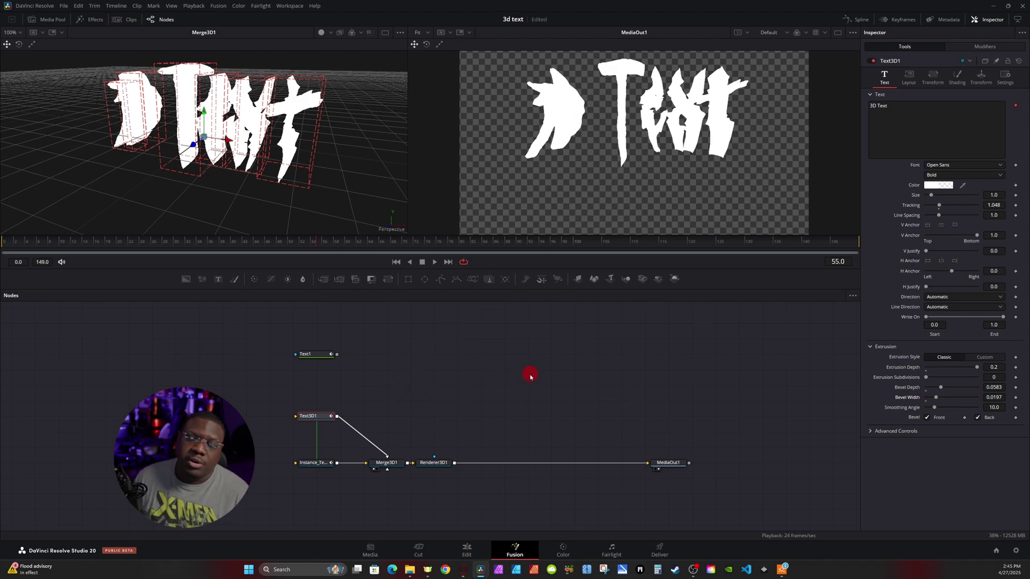
# - Shift Text3D1 and its instance away from Merge3D1 and insert a Replace Material 3D node between Text3D1 and Merge3D1
pyautogui.moveTo(335, 500); pyautogui.dragTo(240, 421)
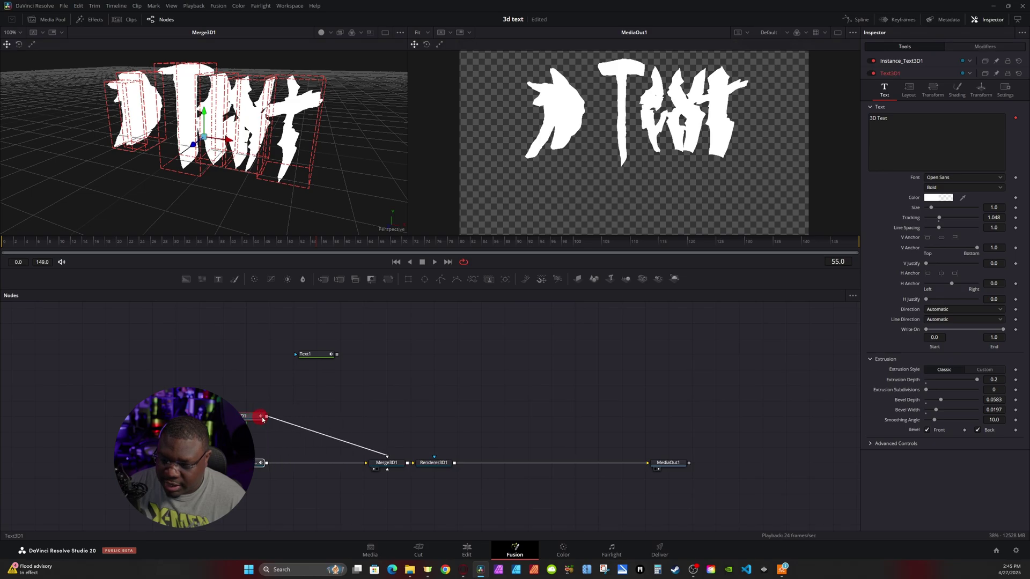
pyautogui.click(387, 409)
pyautogui.hotkey('shift', 'space')
pyautogui.write('ligh')
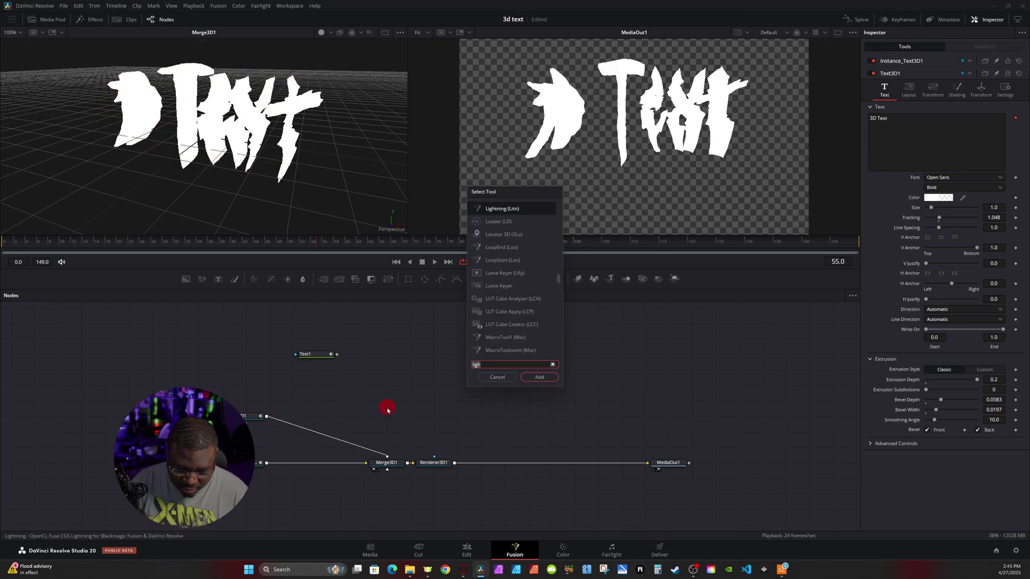
pyautogui.press('BackSpace')
pyautogui.press('BackSpace')
pyautogui.press('BackSpace')
pyautogui.press('BackSpace')
pyautogui.write('rep')
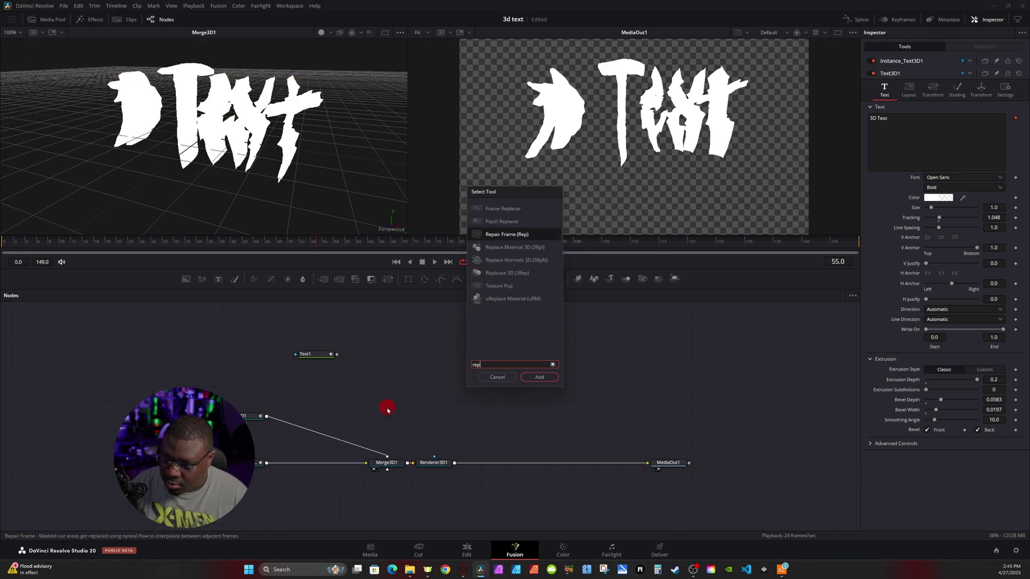
pyautogui.press('Down')
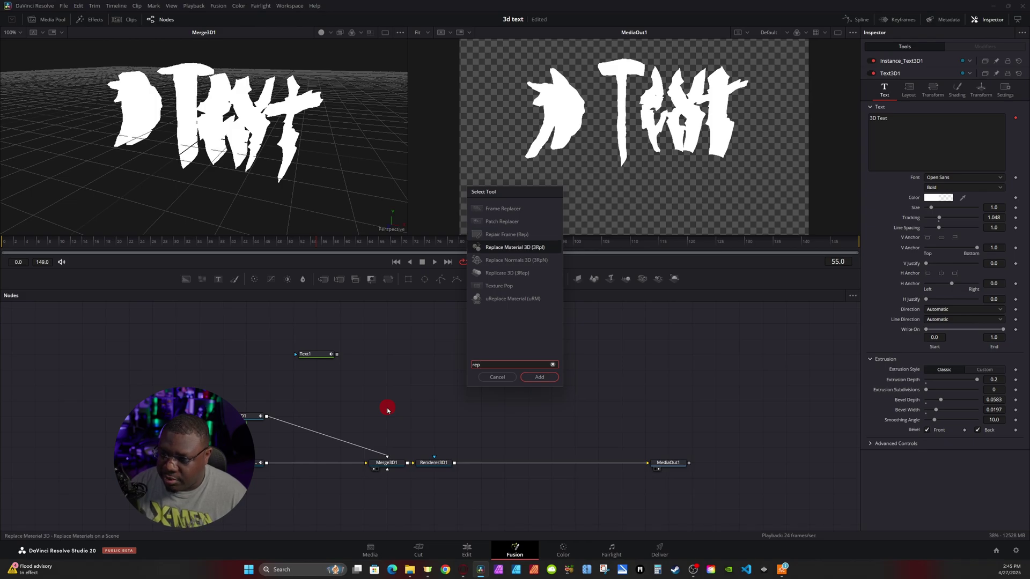
pyautogui.press('Return')
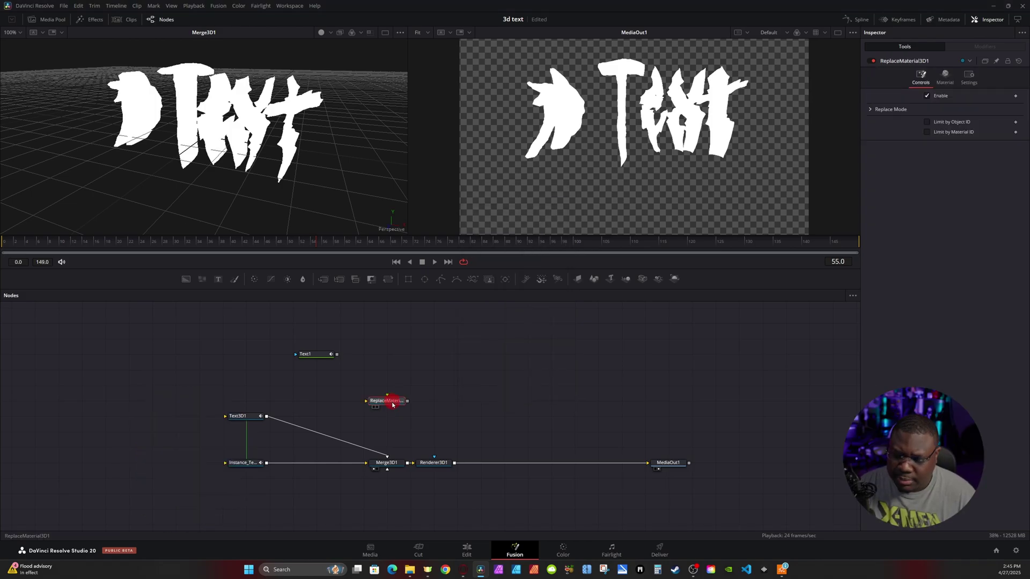
pyautogui.moveTo(392, 403); pyautogui.dragTo(323, 416)
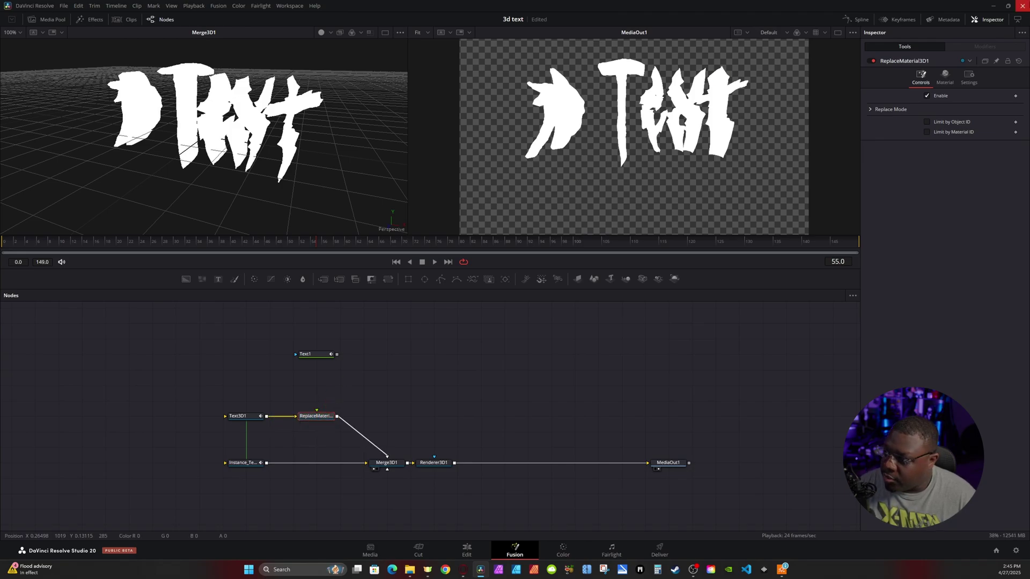
# - Set the Alpha Mode of ReplaceMaterial3D1 to Keep in its replace mode settings
pyautogui.click(871, 110)
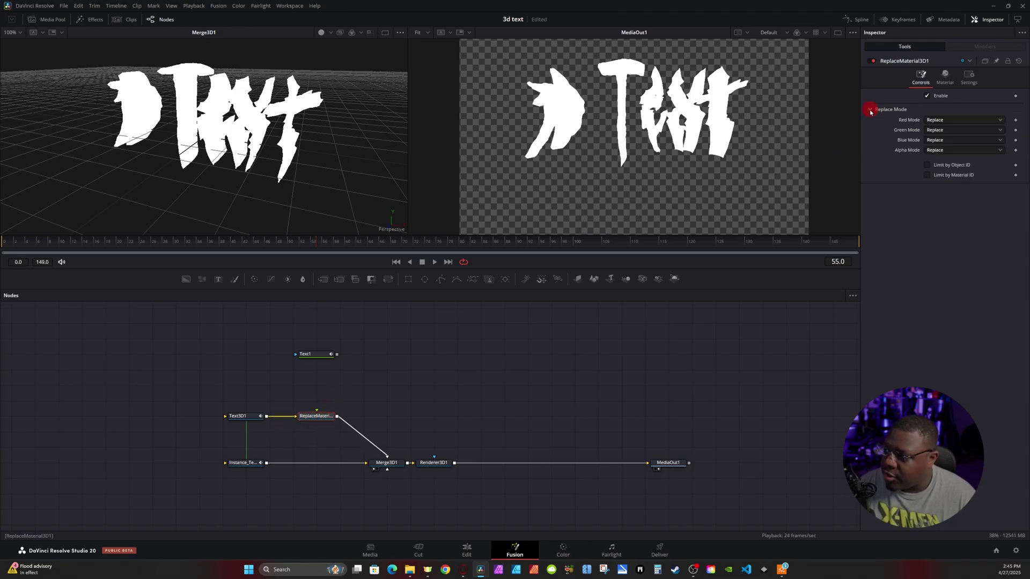
pyautogui.click(944, 151)
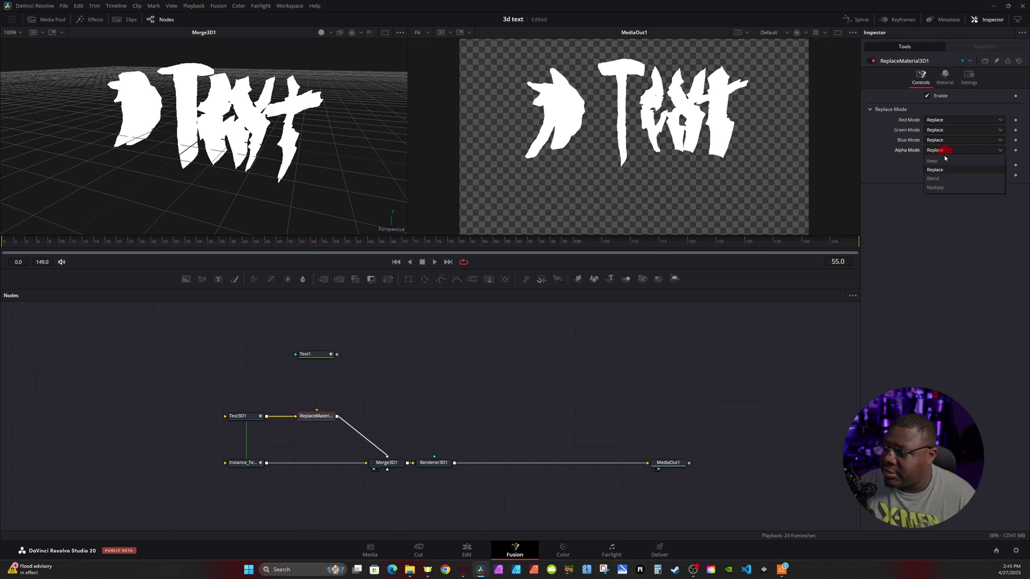
pyautogui.click(933, 161)
# - Copy ReplaceMaterial3D1 and paste it after Instance_Text3D1, between the instance and Merge3D1
pyautogui.click(310, 419)
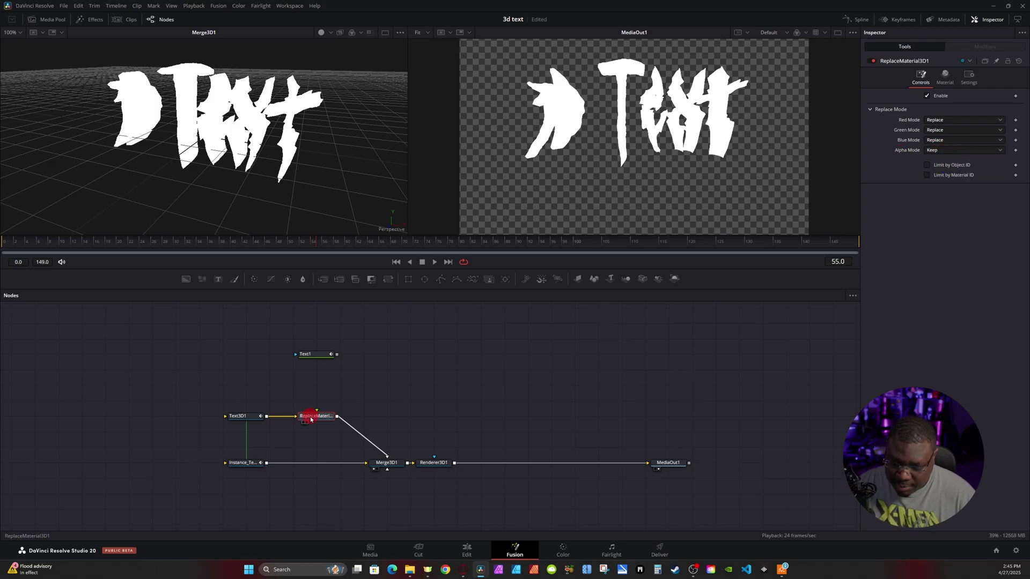
pyautogui.click(254, 463)
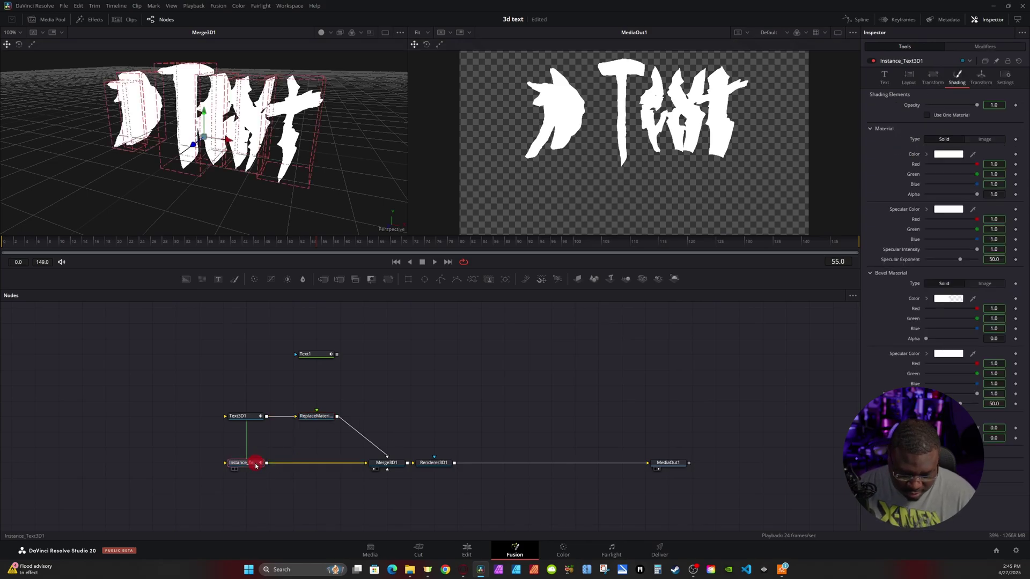
pyautogui.hotkey('ctrl', 'v')
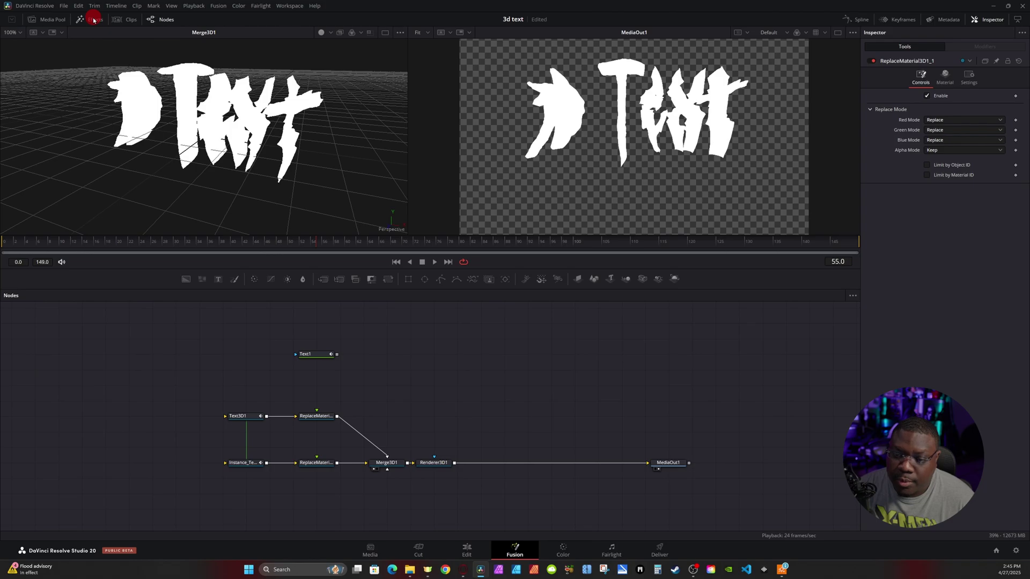
# - Add the Cool Metal shader from the Fusion shader templates above the Text3D1 chain and move Text1 out of the way
pyautogui.click(94, 20)
pyautogui.click(11, 49)
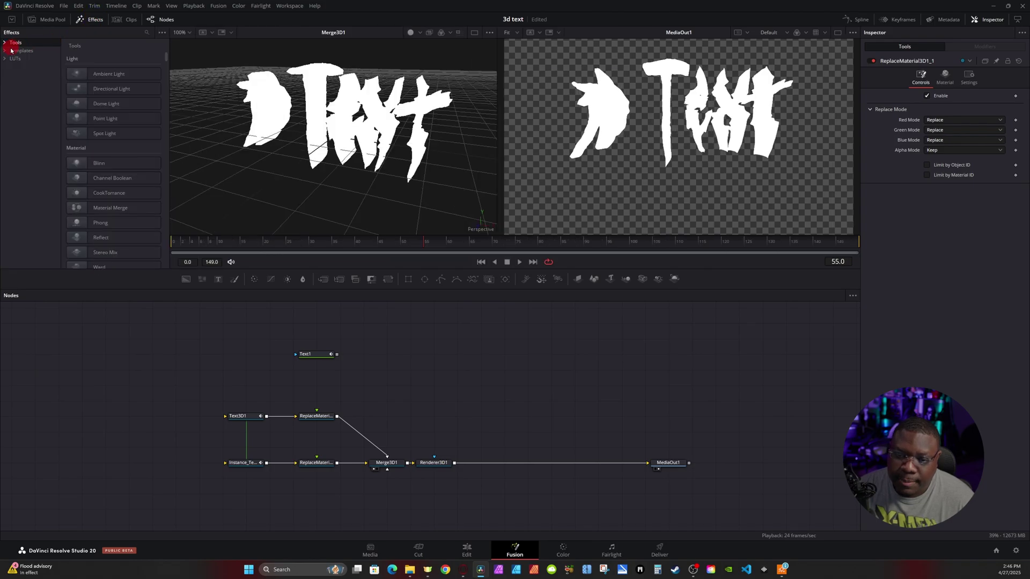
pyautogui.click(16, 75)
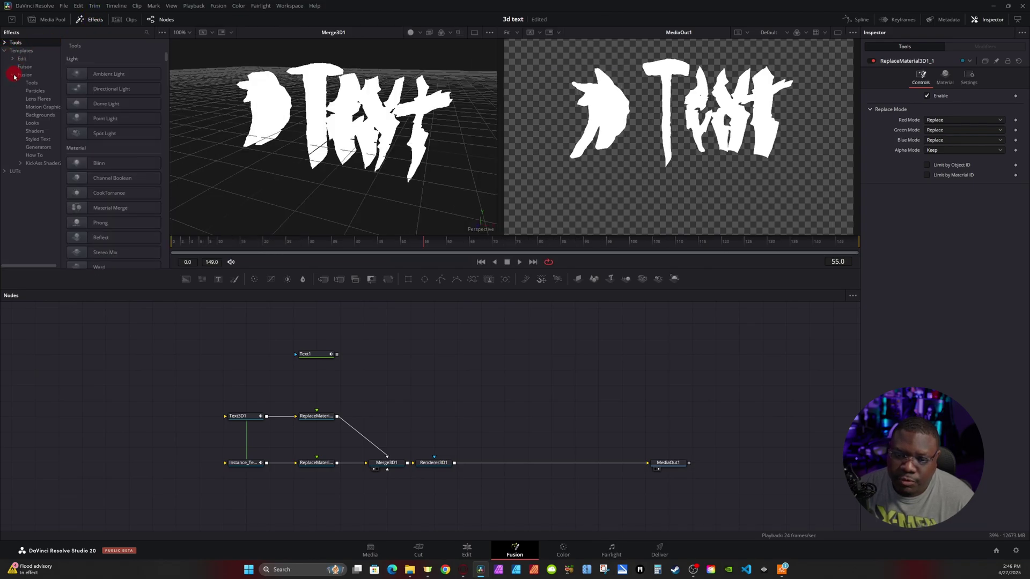
pyautogui.click(35, 131)
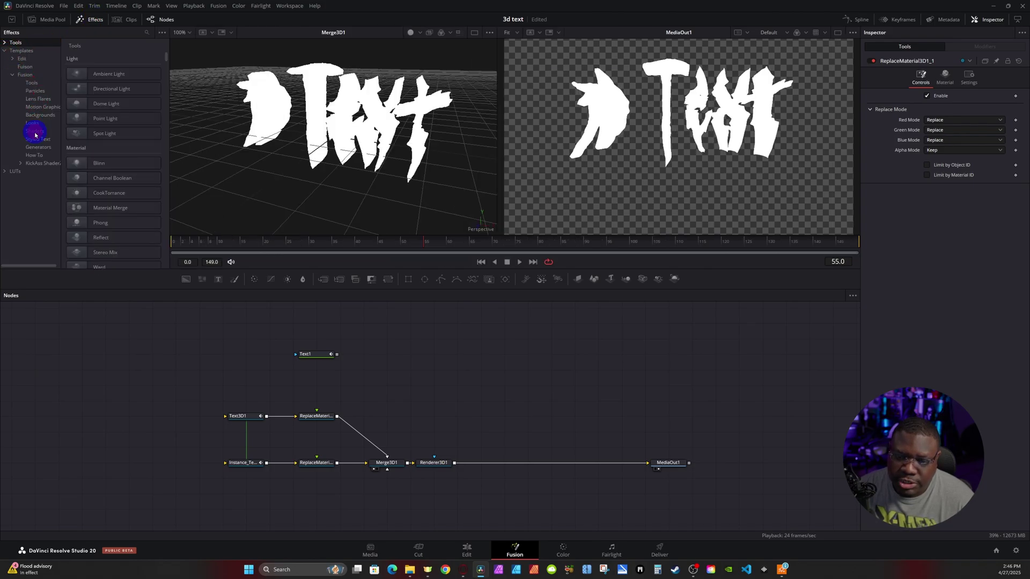
pyautogui.click(150, 108)
pyautogui.click(110, 163)
pyautogui.click(116, 192)
pyautogui.click(122, 210)
pyautogui.click(126, 164)
pyautogui.click(131, 134)
pyautogui.click(126, 149)
pyautogui.click(117, 238)
pyautogui.moveTo(117, 238); pyautogui.dragTo(488, 341)
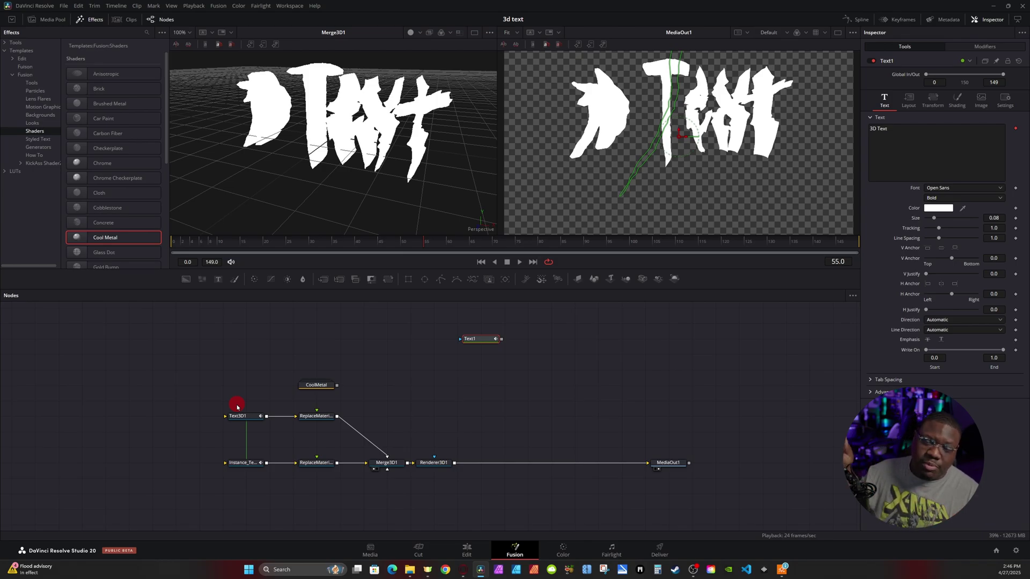
# - Move the CoolMetal group further above the text nodes, ungroup it and place its nodes clear of Text1
pyautogui.moveTo(300, 385); pyautogui.dragTo(299, 353)
pyautogui.rightClick(315, 352)
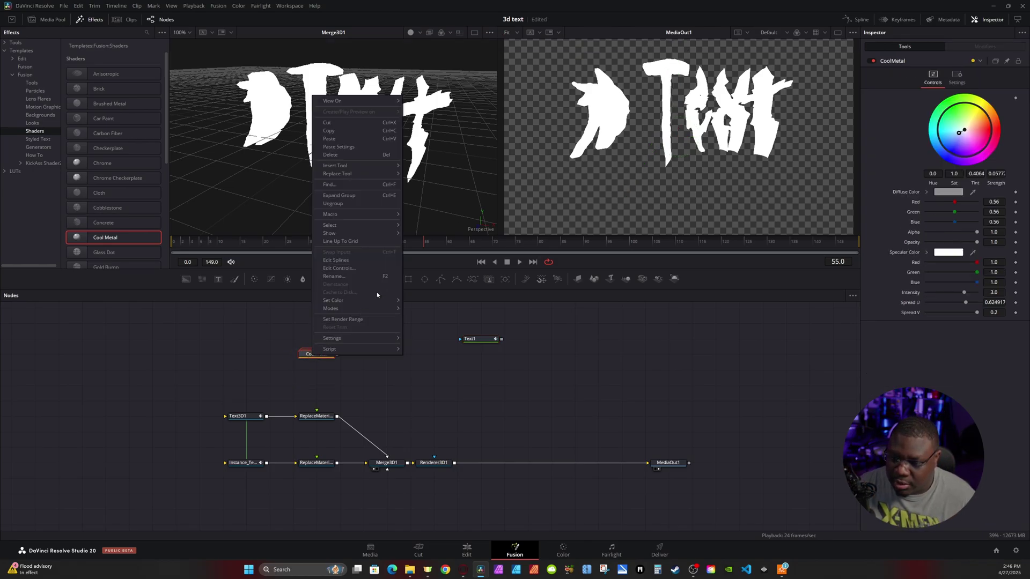
pyautogui.click(338, 203)
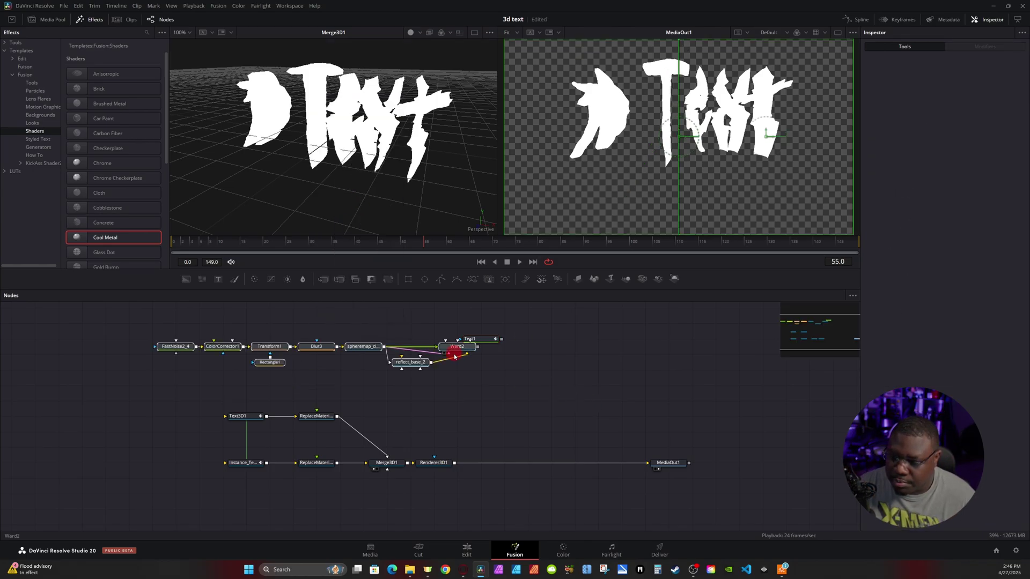
pyautogui.click(508, 412)
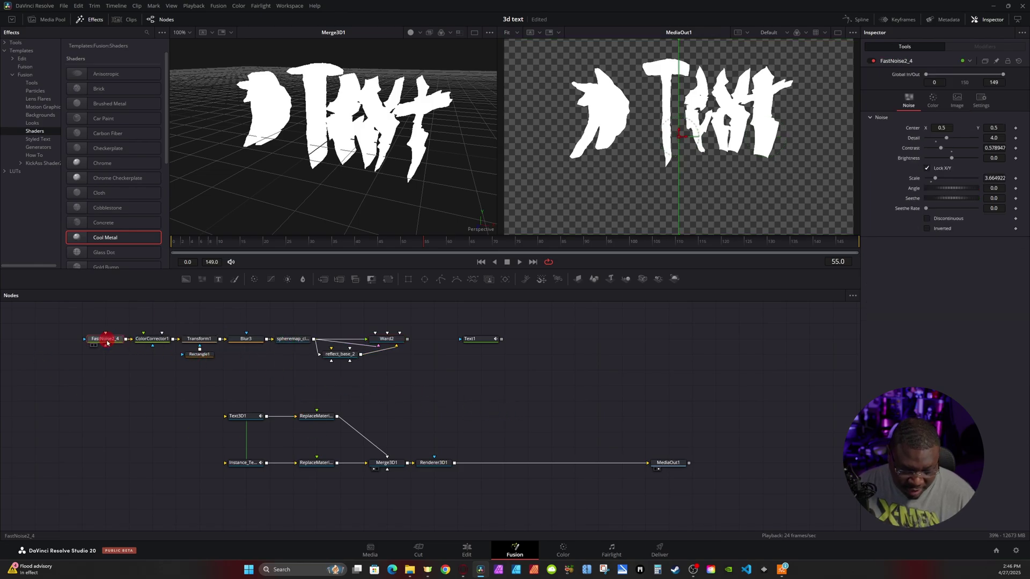
# - Show FastNoise2_4 in the first viewer and examine its gradient color settings and the ColorCorrector1 controls
pyautogui.press('1')
pyautogui.click(314, 122)
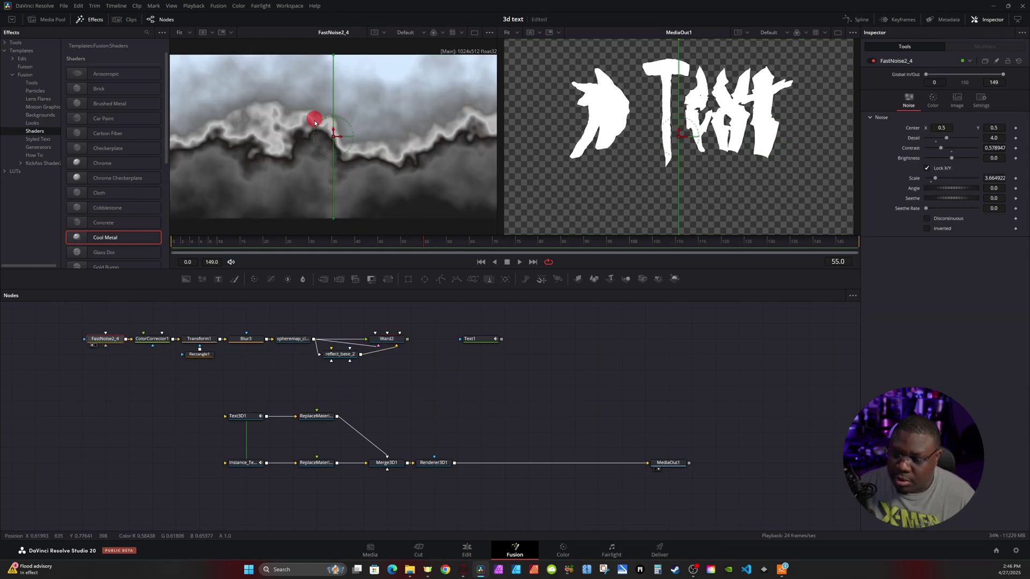
pyautogui.click(931, 98)
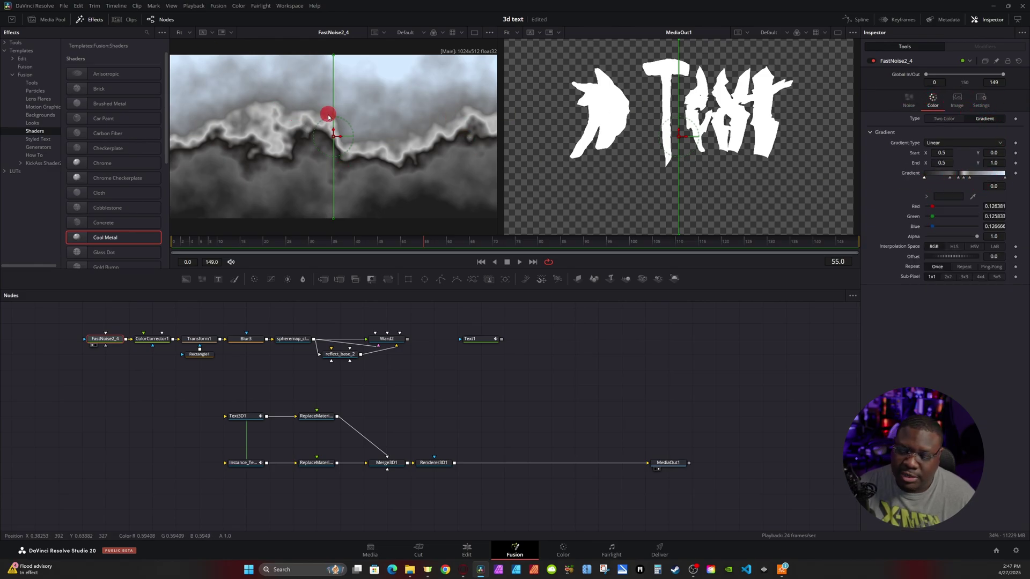
pyautogui.click(137, 340)
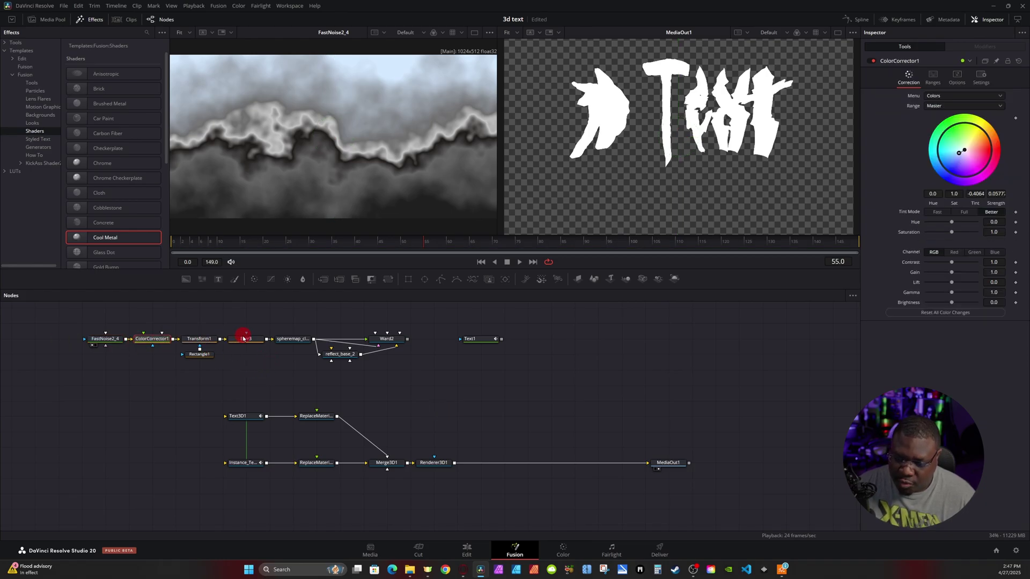
# - Delete the Transform1, Rectangle1 and Blur3 nodes from the shader chain and move the spheremap node closer to ColorCorrector1
pyautogui.moveTo(270, 386); pyautogui.dragTo(188, 332)
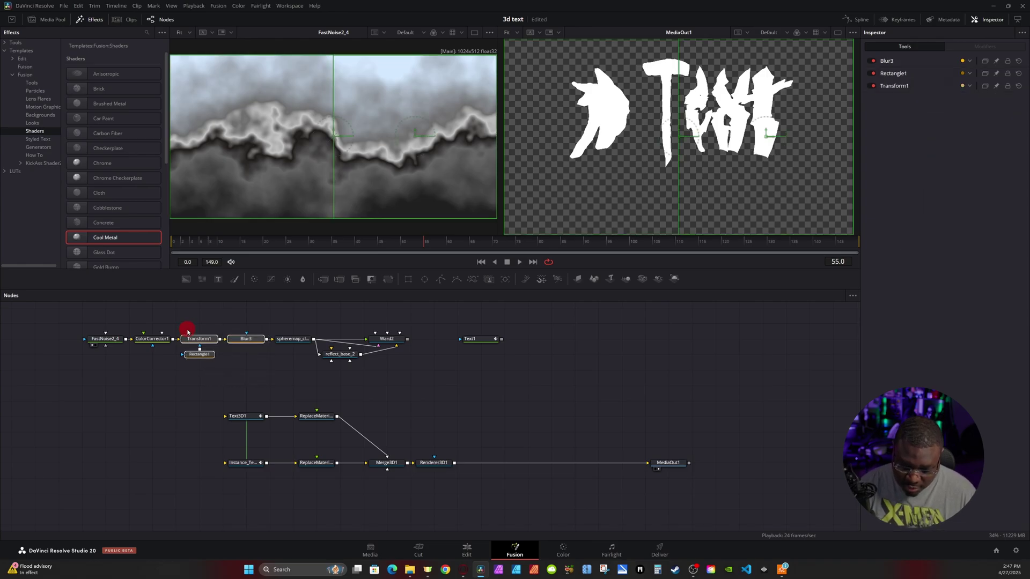
pyautogui.press('Delete')
pyautogui.moveTo(294, 339); pyautogui.dragTo(274, 340)
# - View the spheremap, reflect_base_2 and Ward2 nodes in turn in the first viewer, rotating the material sphere to examine each shading stage
pyautogui.press('1')
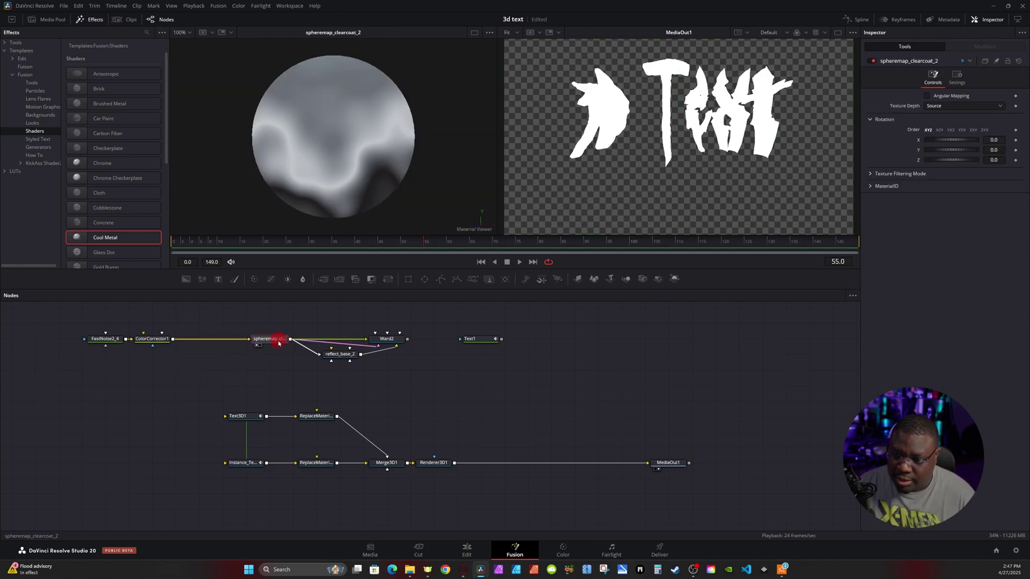
pyautogui.moveTo(368, 101)
pyautogui.mouseDown()
pyautogui.moveTo(292, 138)
pyautogui.moveTo(362, 107)
pyautogui.moveTo(312, 90)
pyautogui.moveTo(284, 144)
pyautogui.moveTo(357, 112)
pyautogui.mouseUp()
pyautogui.click(340, 353)
pyautogui.press('1')
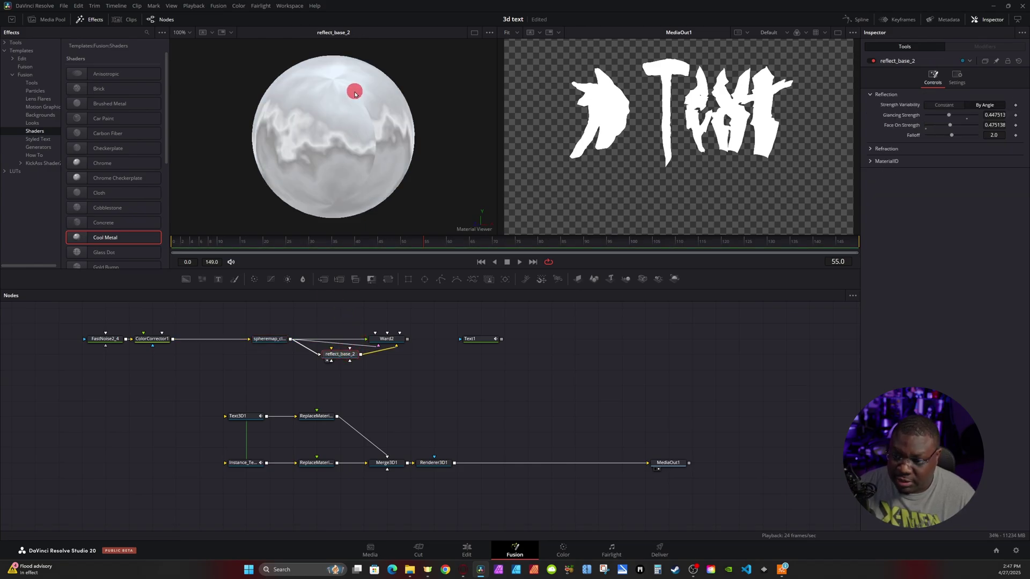
pyautogui.moveTo(295, 126); pyautogui.dragTo(393, 128)
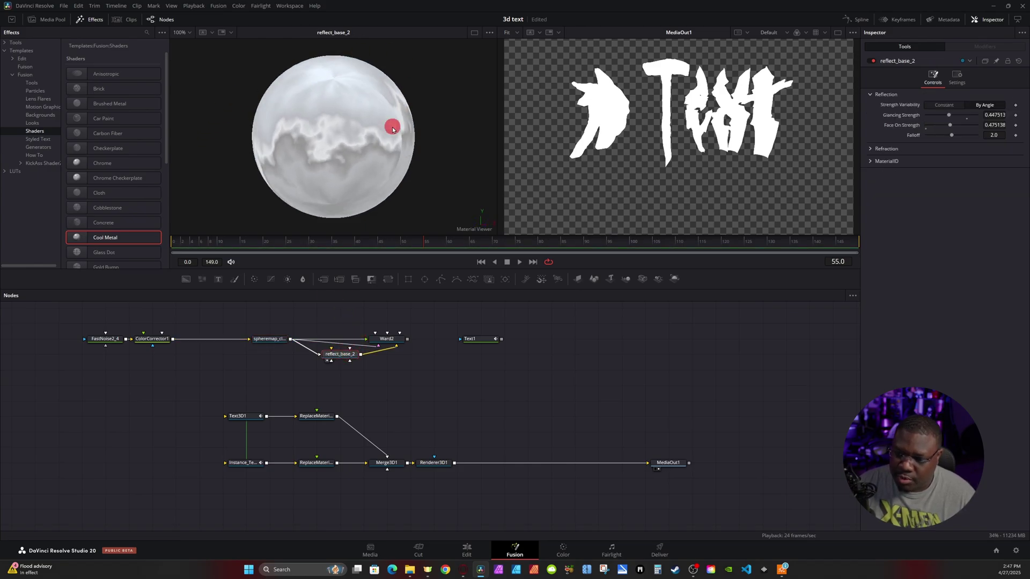
pyautogui.click(394, 339)
pyautogui.press('1')
pyautogui.moveTo(379, 219); pyautogui.dragTo(381, 42)
# - Move Ward2 above reflect_base_2, connect its material output to ReplaceMaterial3D1 and inspect the rendered text up close
pyautogui.moveTo(388, 344); pyautogui.dragTo(365, 328)
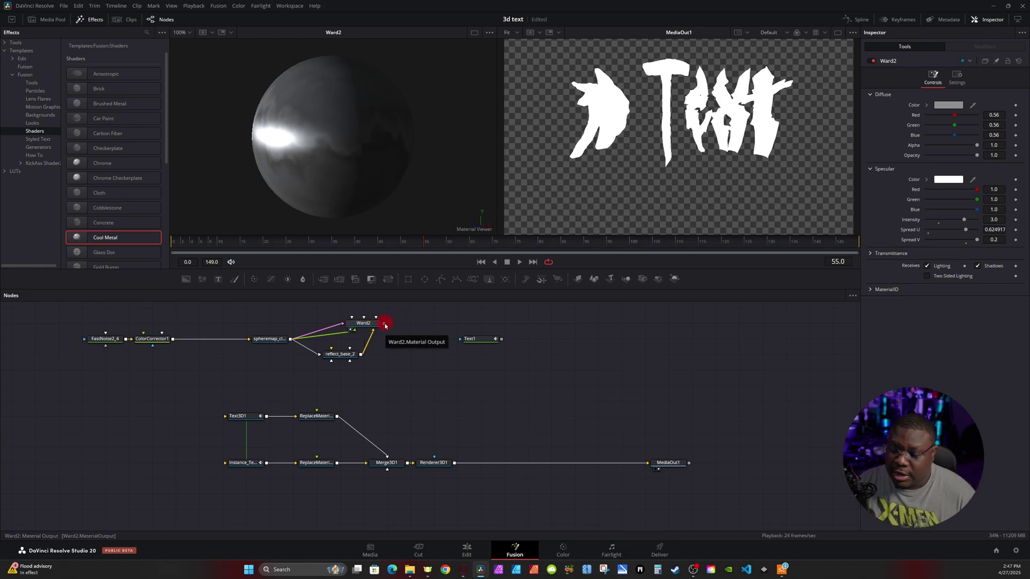
pyautogui.moveTo(385, 323); pyautogui.dragTo(320, 416)
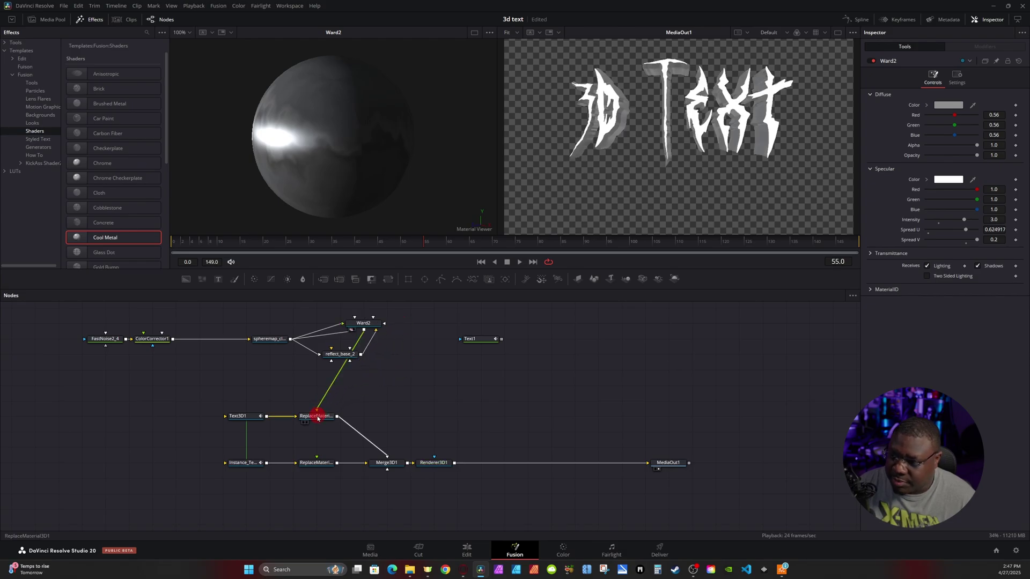
pyautogui.scroll(2, 654, 129)
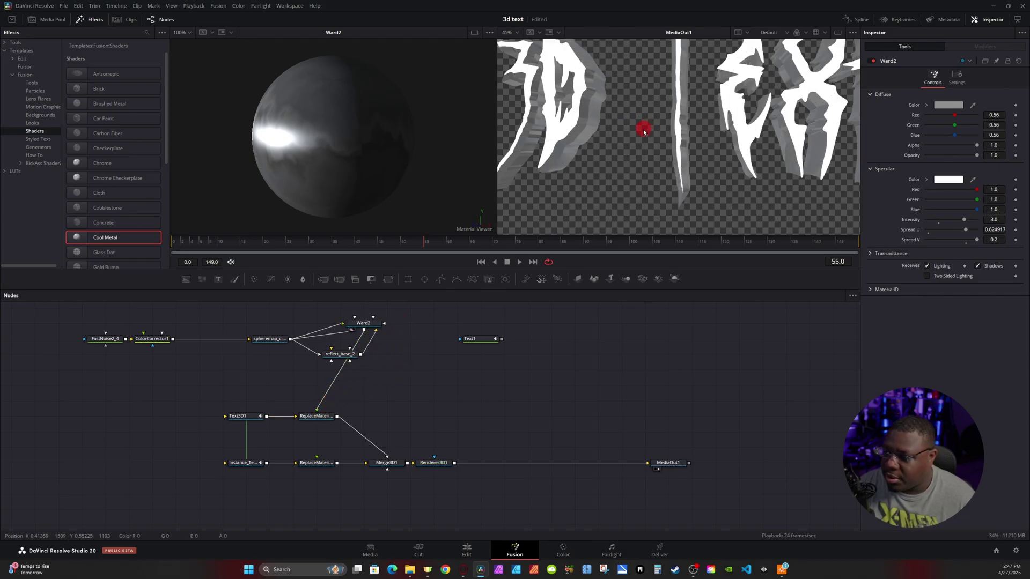
pyautogui.scroll(2, 643, 132)
# - Set both the Glancing Strength and Face On Strength of reflect_base_2 to 1.0 and line the node up beneath Ward2
pyautogui.click(339, 354)
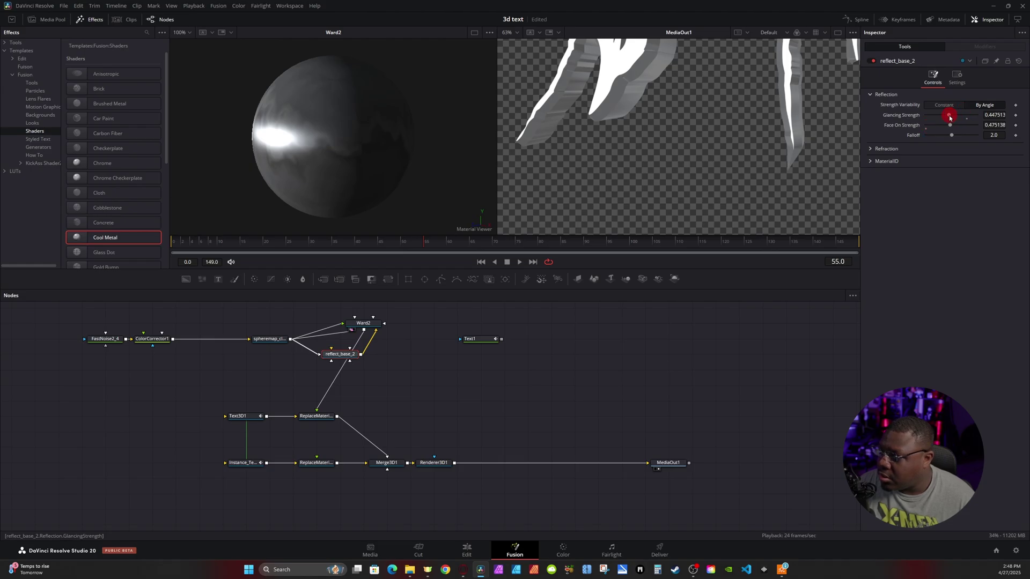
pyautogui.moveTo(958, 118); pyautogui.dragTo(986, 125)
pyautogui.scroll(-5, 782, 123)
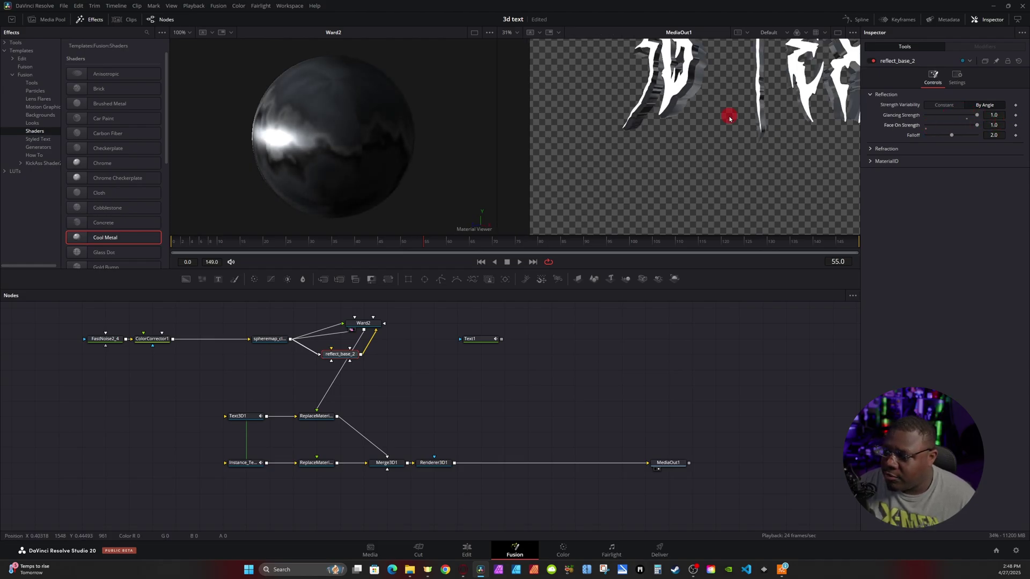
pyautogui.moveTo(340, 354); pyautogui.dragTo(363, 354)
# - Rotate the spheremap_clearcoat_2 reflection to X 21.4, Y 25.6 and Z 129.3
pyautogui.click(284, 346)
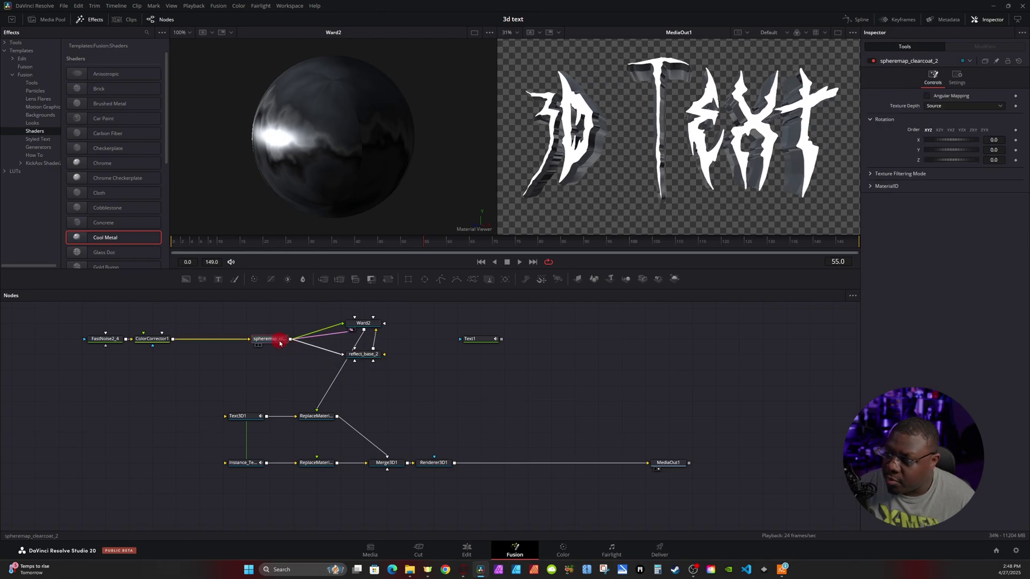
pyautogui.moveTo(994, 150); pyautogui.dragTo(590, 165)
pyautogui.moveTo(994, 140); pyautogui.dragTo(994, 141)
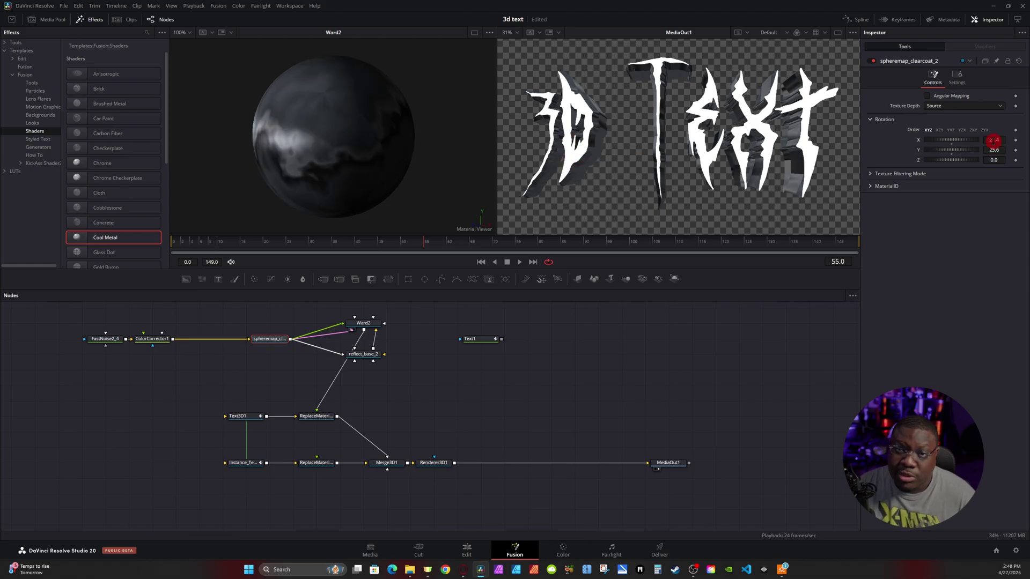
pyautogui.rightClick(921, 140)
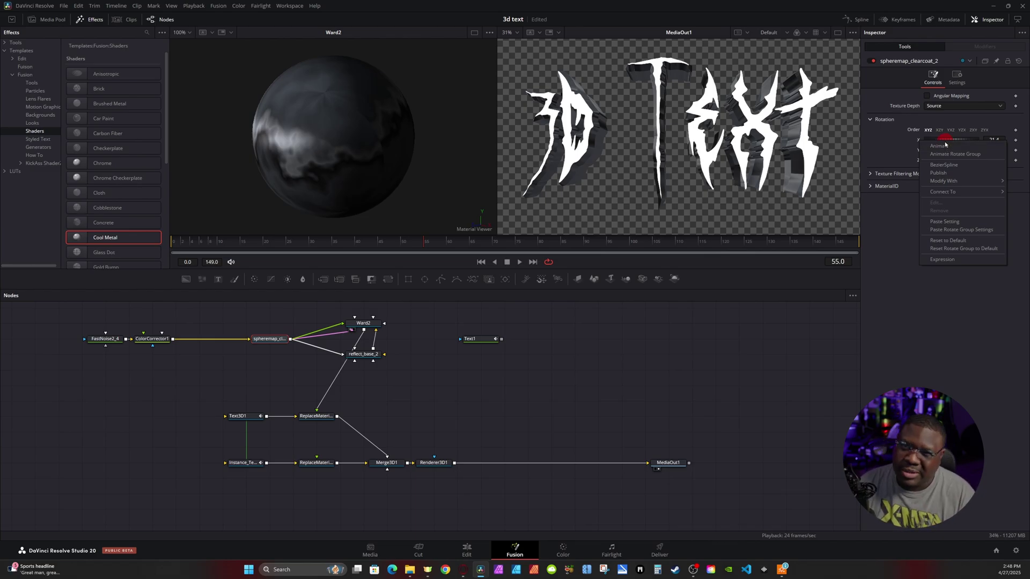
pyautogui.moveTo(993, 161)
pyautogui.mouseDown()
pyautogui.moveTo(528, 161)
pyautogui.moveTo(992, 161)
pyautogui.mouseUp()
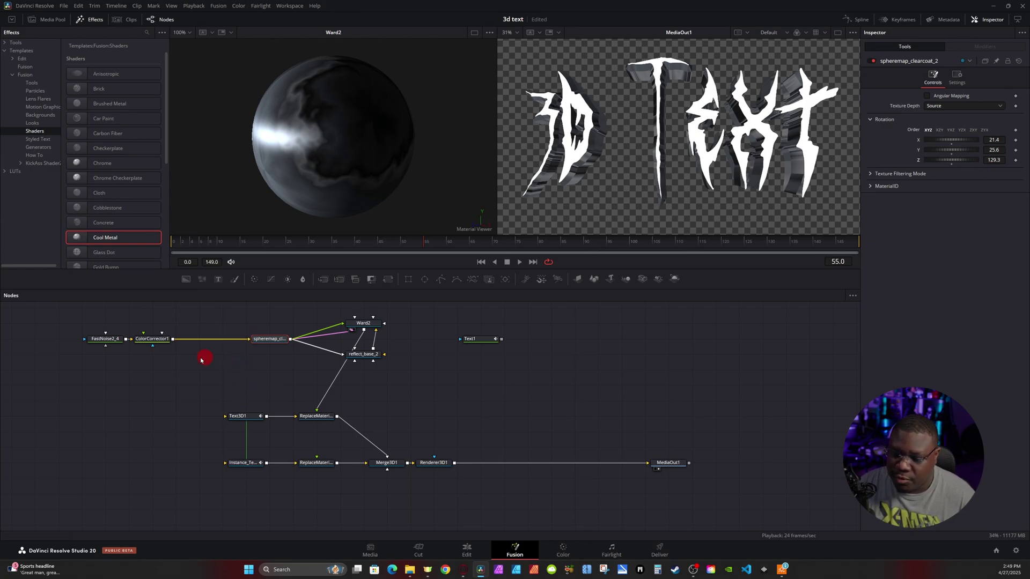
# - Tint ColorCorrector1 fully red and set saturation 1.49, contrast 1.89, gain 0.73, lift -0.41 and gamma 0.84
pyautogui.click(150, 340)
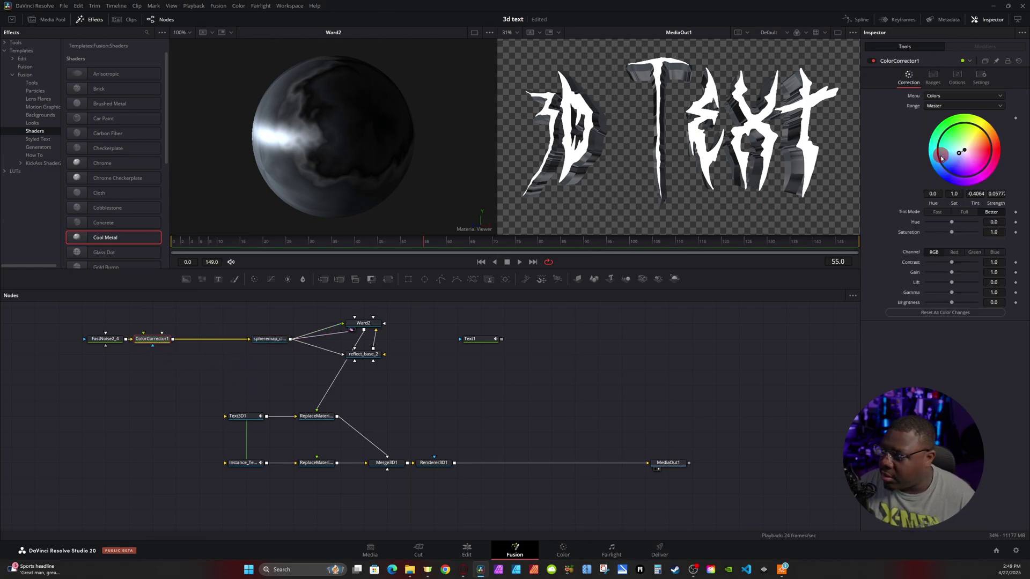
pyautogui.moveTo(959, 151); pyautogui.dragTo(997, 150)
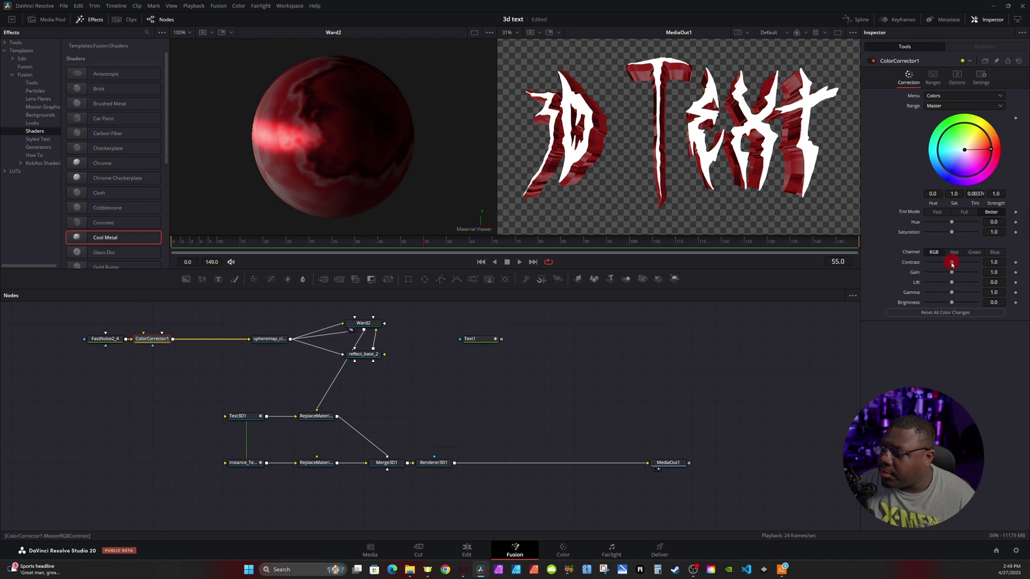
pyautogui.moveTo(956, 236); pyautogui.dragTo(967, 233)
pyautogui.moveTo(952, 272)
pyautogui.mouseDown()
pyautogui.moveTo(943, 272)
pyautogui.moveTo(963, 264)
pyautogui.moveTo(945, 293)
pyautogui.moveTo(941, 282)
pyautogui.mouseUp()
pyautogui.click(713, 334)
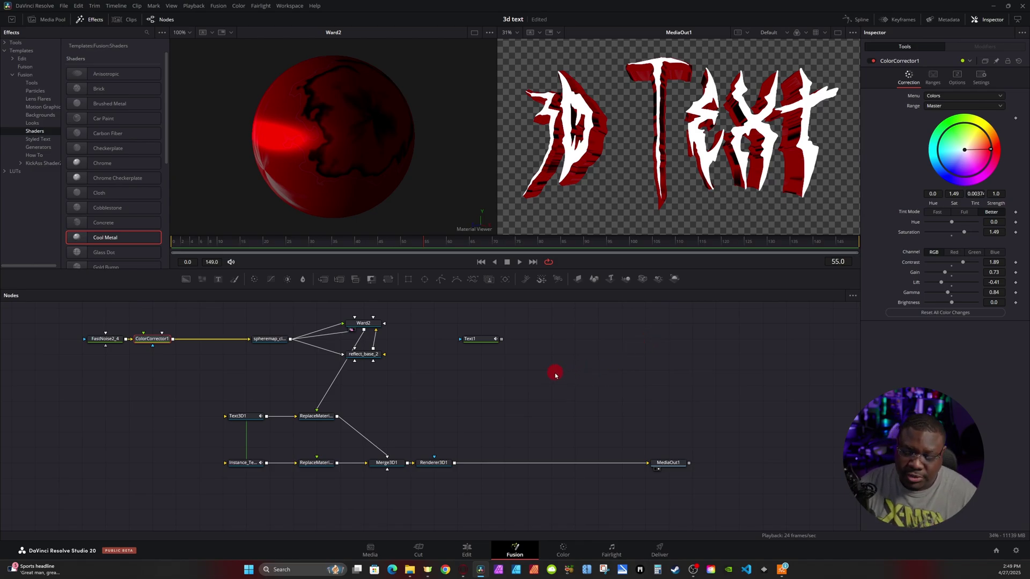
# - Duplicate the color corrector, spheremap, reflect and Ward2 nodes below the text branch and connect Ward2_1's output to the instanced text's Replace Material 3D
pyautogui.moveTo(64, 313); pyautogui.dragTo(422, 377)
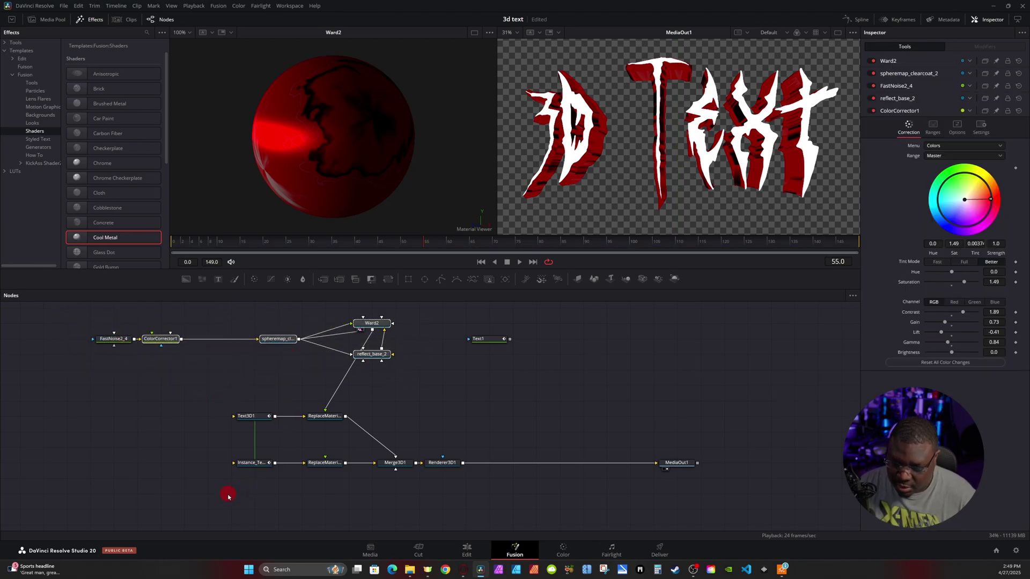
pyautogui.hotkey('ctrl', 'v')
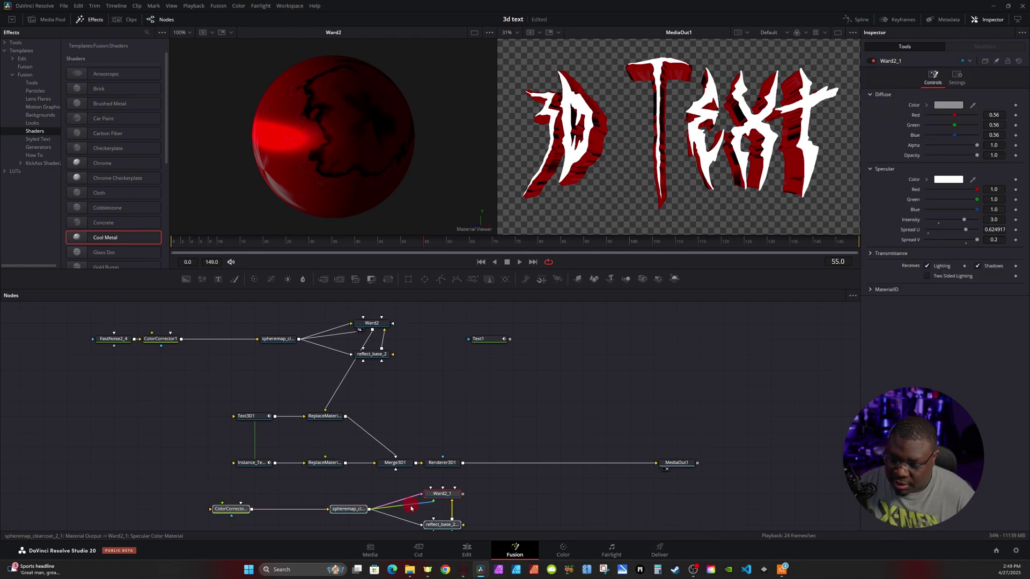
pyautogui.moveTo(277, 499); pyautogui.dragTo(325, 464)
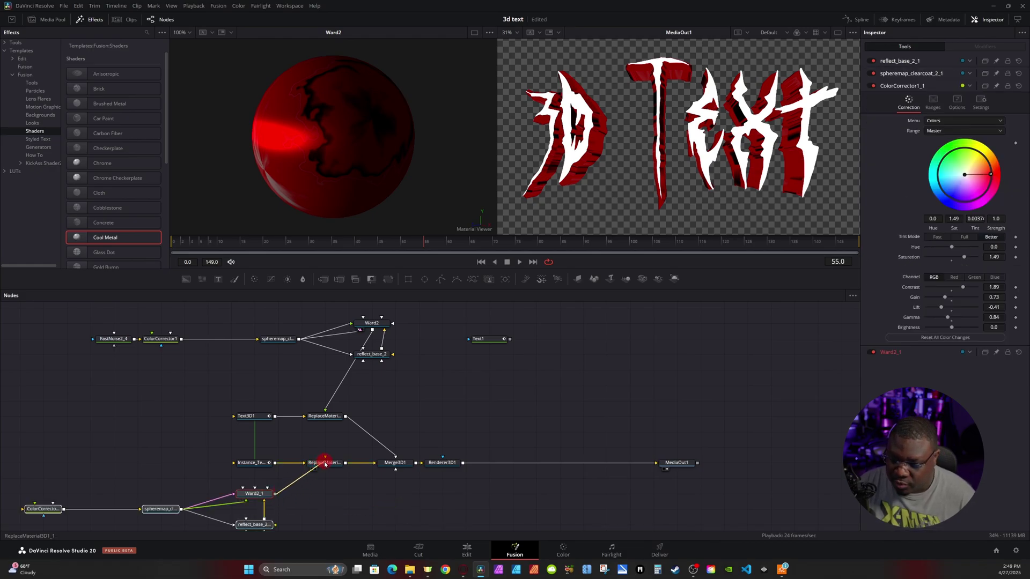
pyautogui.moveTo(324, 472); pyautogui.dragTo(409, 450)
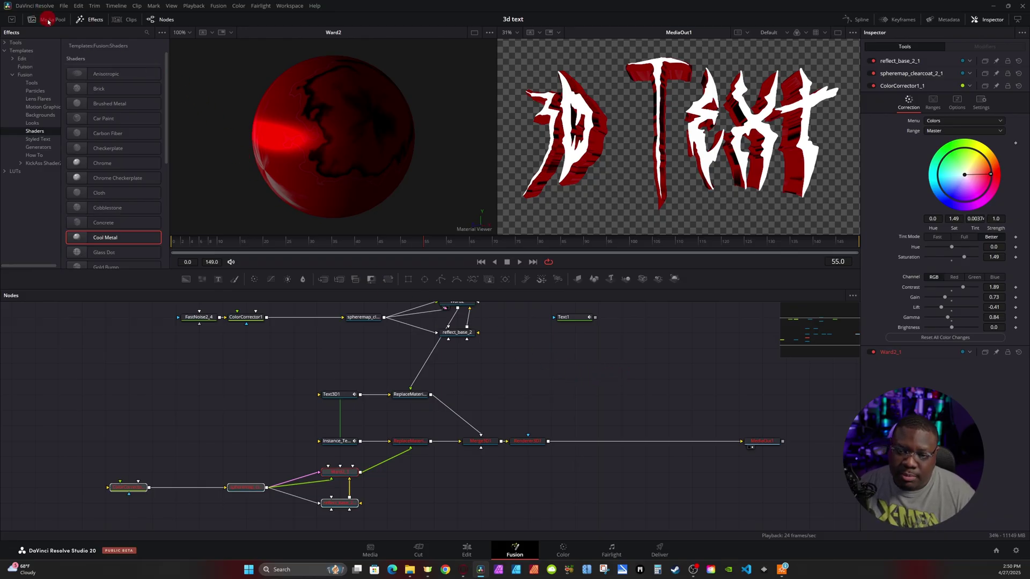
# - Add the Poligon MetalRust_7642_BaseColor.jpg texture from Bin 2, connect it to ColorCorrector1_1 and reset all color changes on that node
pyautogui.click(52, 21)
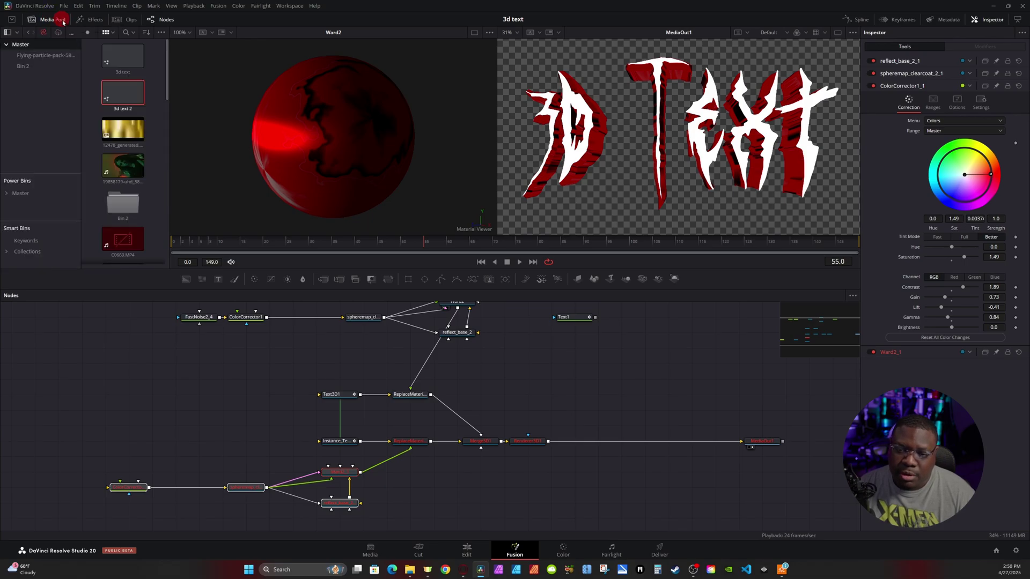
pyautogui.click(24, 66)
pyautogui.scroll(-5, 123, 134)
pyautogui.click(123, 128)
pyautogui.moveTo(124, 128); pyautogui.dragTo(175, 380)
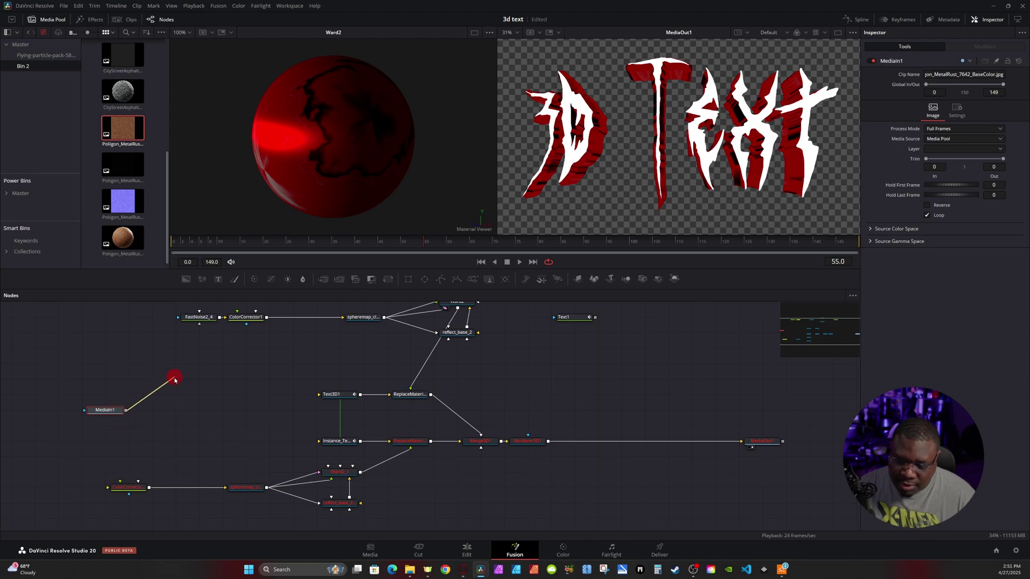
pyautogui.moveTo(132, 429); pyautogui.dragTo(128, 485)
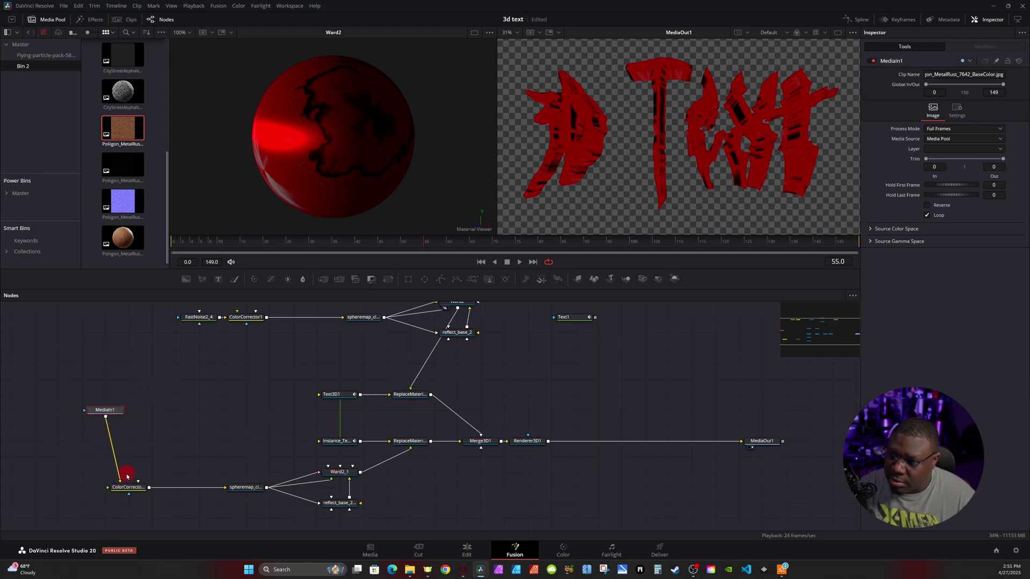
pyautogui.click(138, 486)
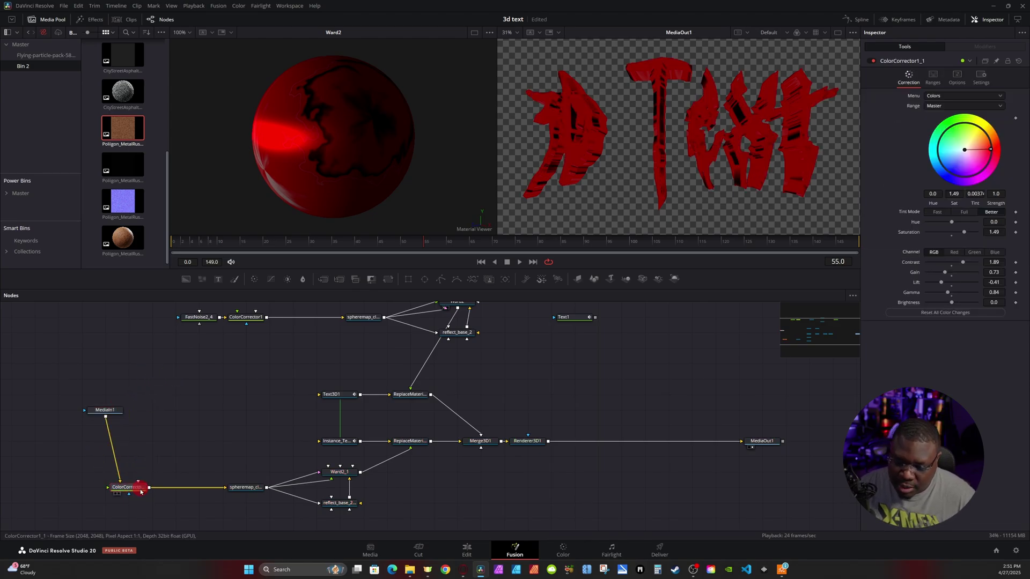
pyautogui.click(917, 314)
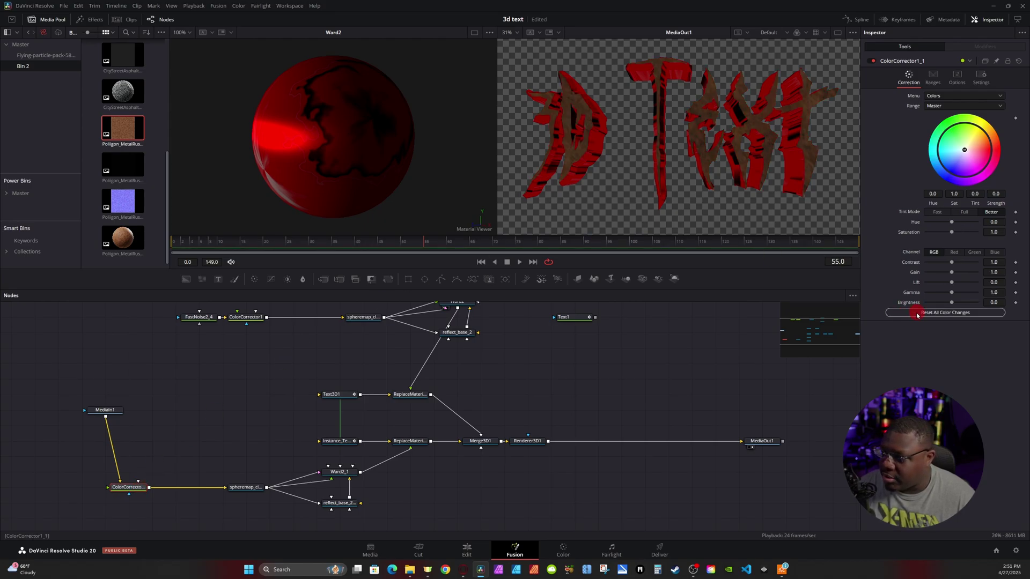
# - Check Renderer3D1's lighting settings and add a Spot Light connected to Merge3D1
pyautogui.scroll(4, 722, 117)
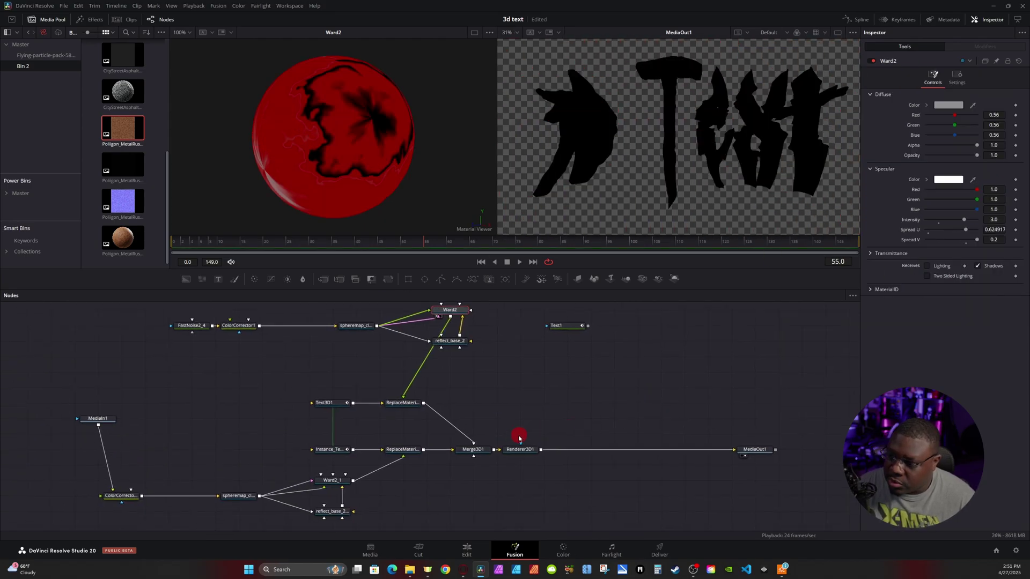
pyautogui.click(517, 452)
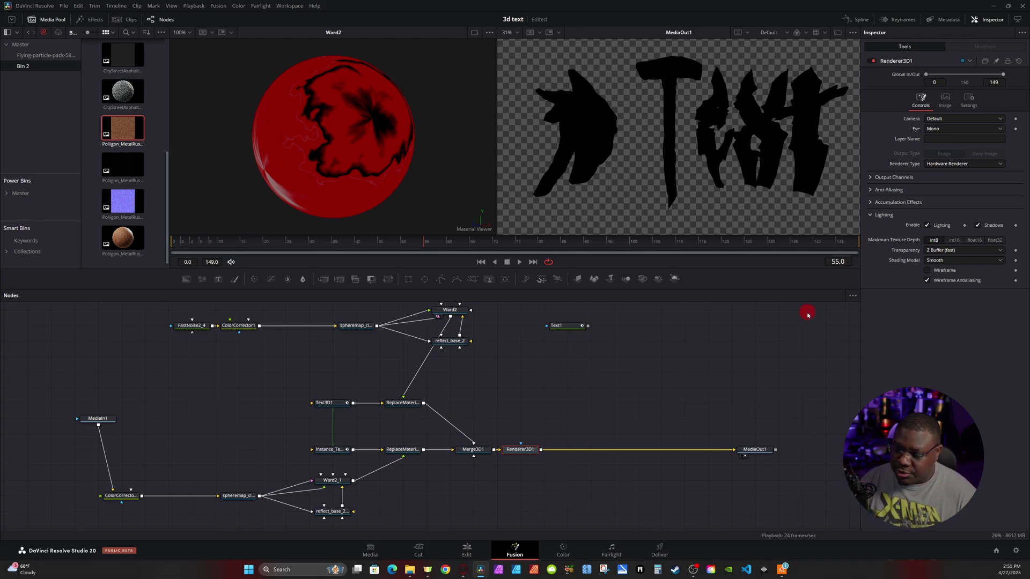
pyautogui.click(467, 448)
pyautogui.hotkey('shift', 'space')
pyautogui.write('rep')
pyautogui.press('BackSpace')
pyautogui.press('BackSpace')
pyautogui.press('BackSpace')
pyautogui.write('light')
pyautogui.press('Down')
pyautogui.press('Down')
pyautogui.press('Down')
pyautogui.press('Down')
pyautogui.press('Down')
pyautogui.press('Return')
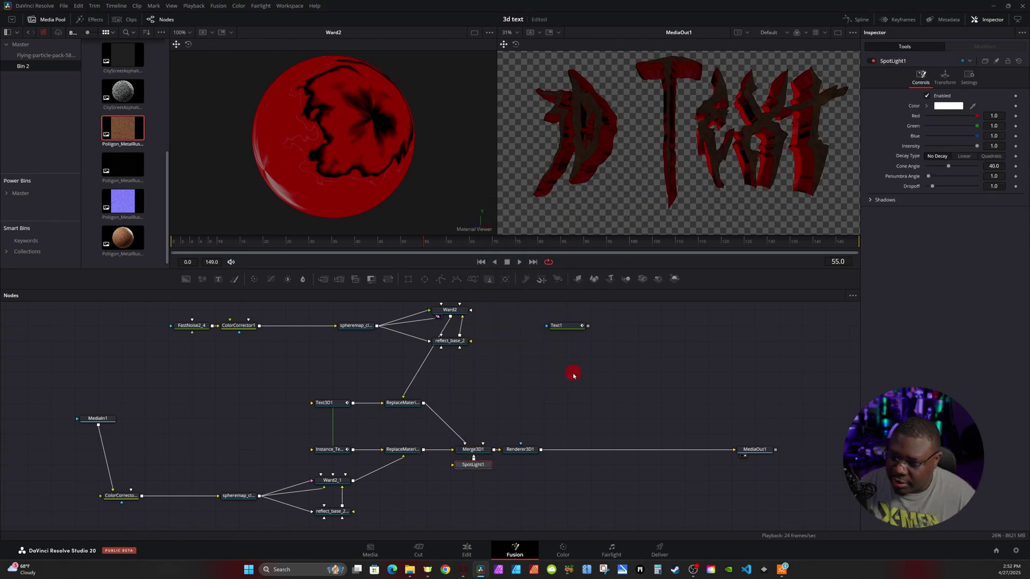
# - Show Merge3D1 in the first viewer and move SpotLight1 in front of the text to Z 2.69
pyautogui.click(476, 450)
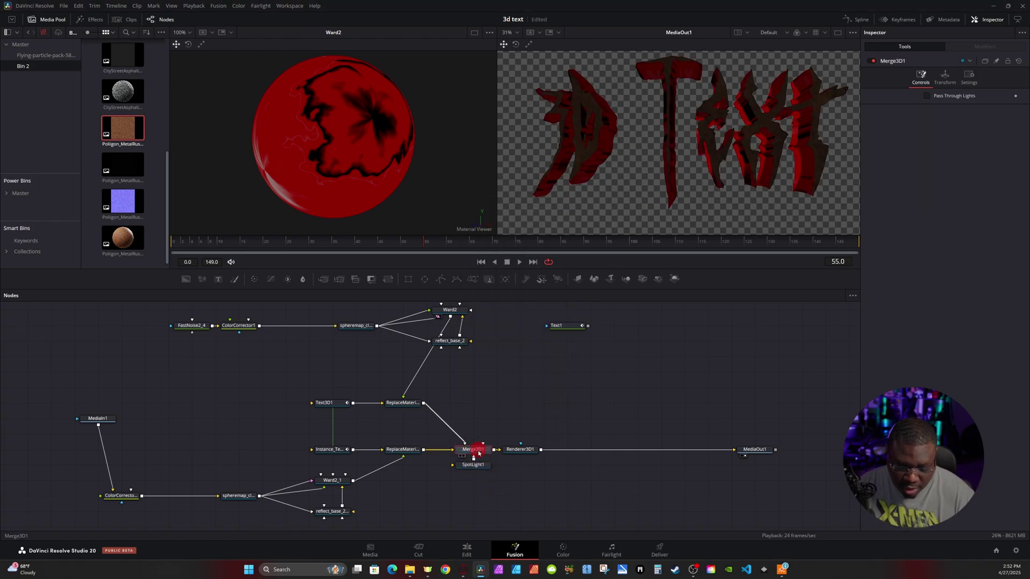
pyautogui.press('1')
pyautogui.click(50, 20)
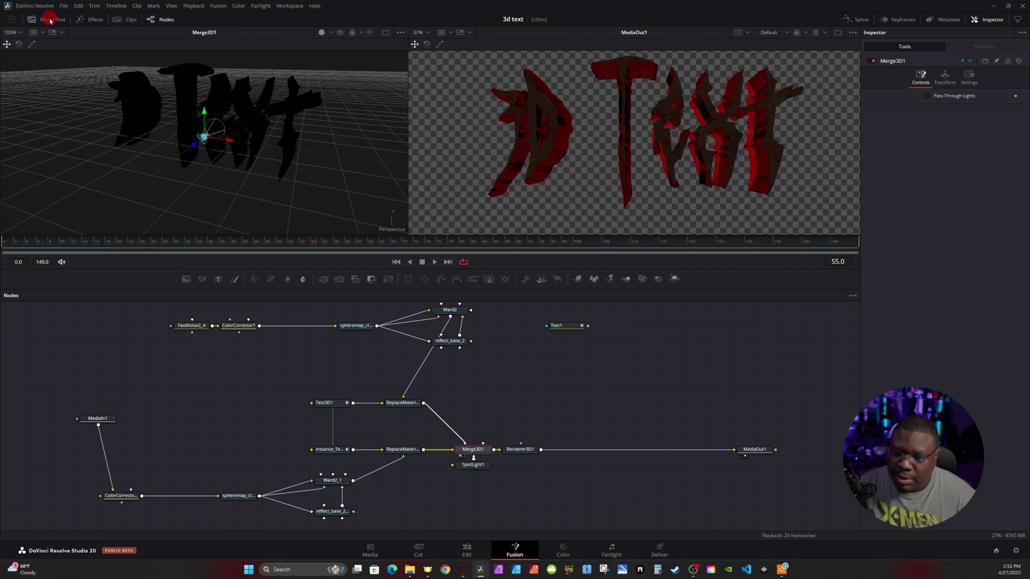
pyautogui.moveTo(171, 104); pyautogui.dragTo(202, 142)
pyautogui.click(473, 464)
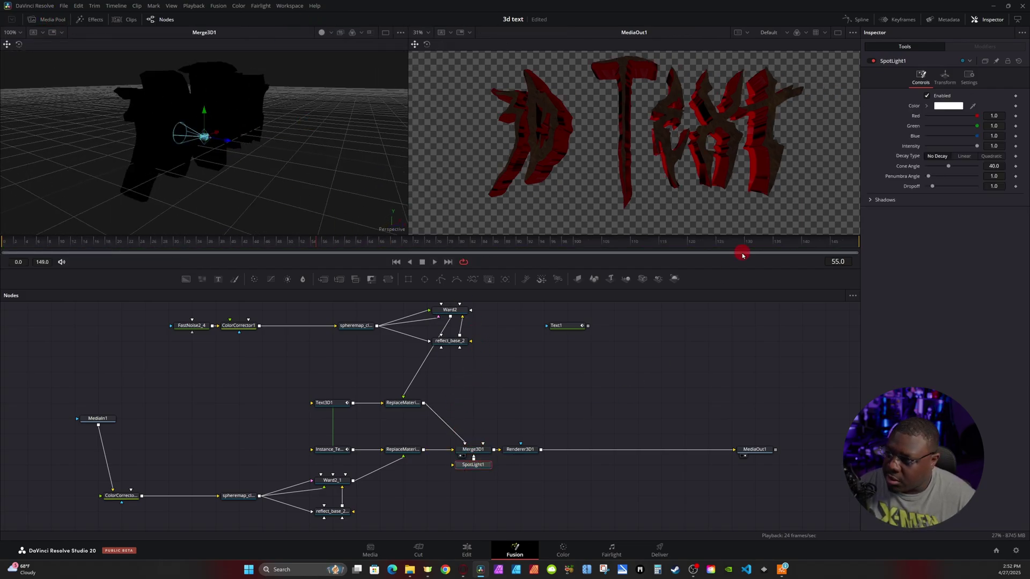
pyautogui.click(945, 77)
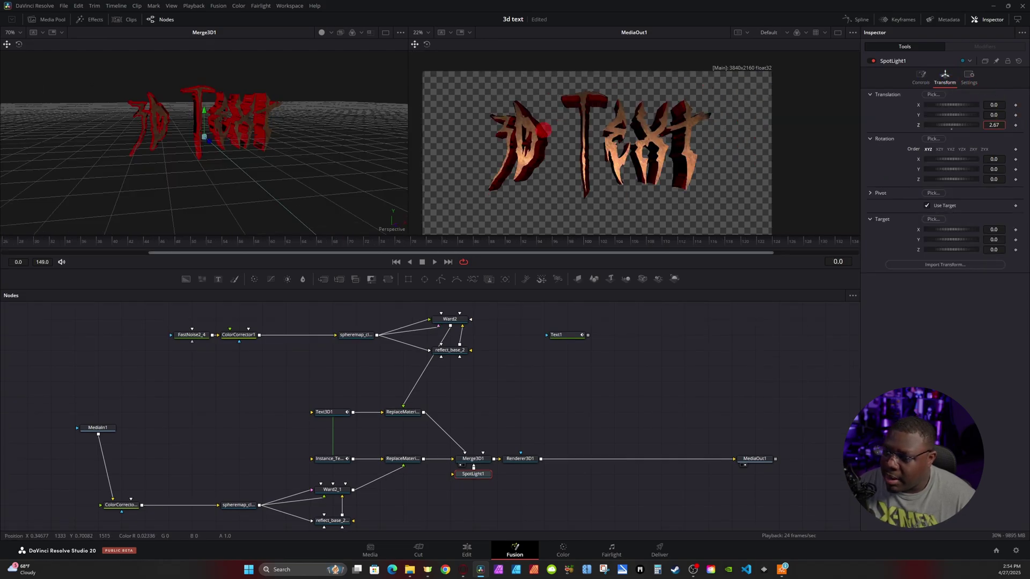
pyautogui.moveTo(975, 125); pyautogui.dragTo(977, 127)
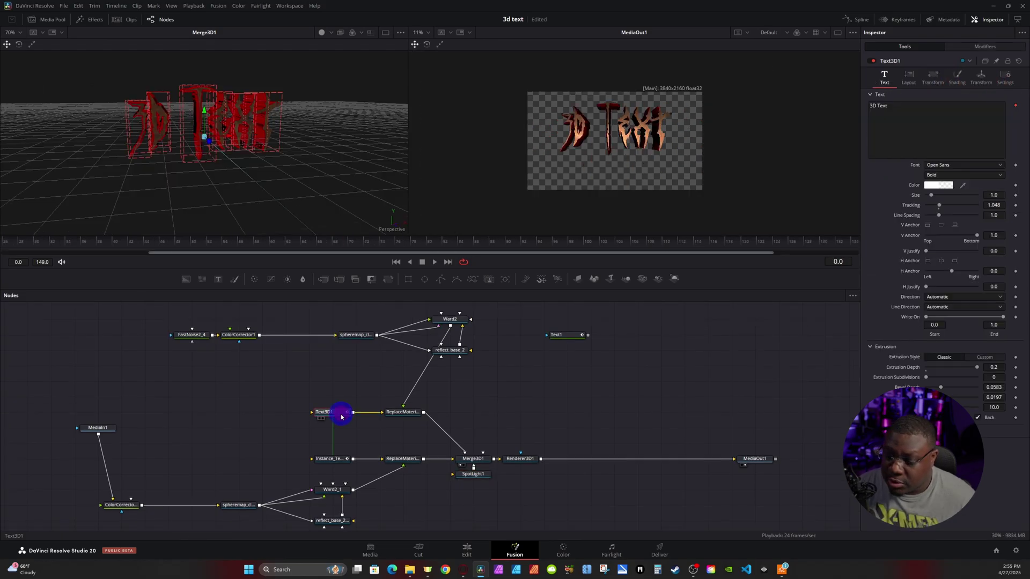
# - Try Text3D1 at sizes 2.1 and 1.32, and restore its size to 1.0
pyautogui.click(337, 413)
pyautogui.click(1000, 205)
pyautogui.moveTo(1009, 195); pyautogui.dragTo(1019, 195)
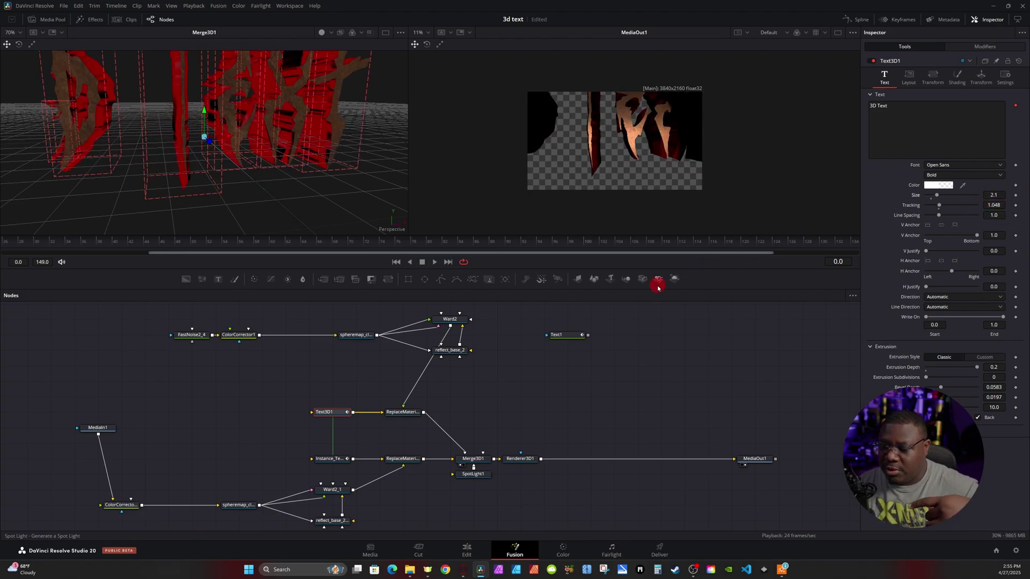
pyautogui.moveTo(994, 194)
pyautogui.mouseDown()
pyautogui.moveTo(966, 200)
pyautogui.moveTo(988, 194)
pyautogui.mouseUp()
pyautogui.click(535, 137)
pyautogui.moveTo(545, 131); pyautogui.dragTo(563, 131)
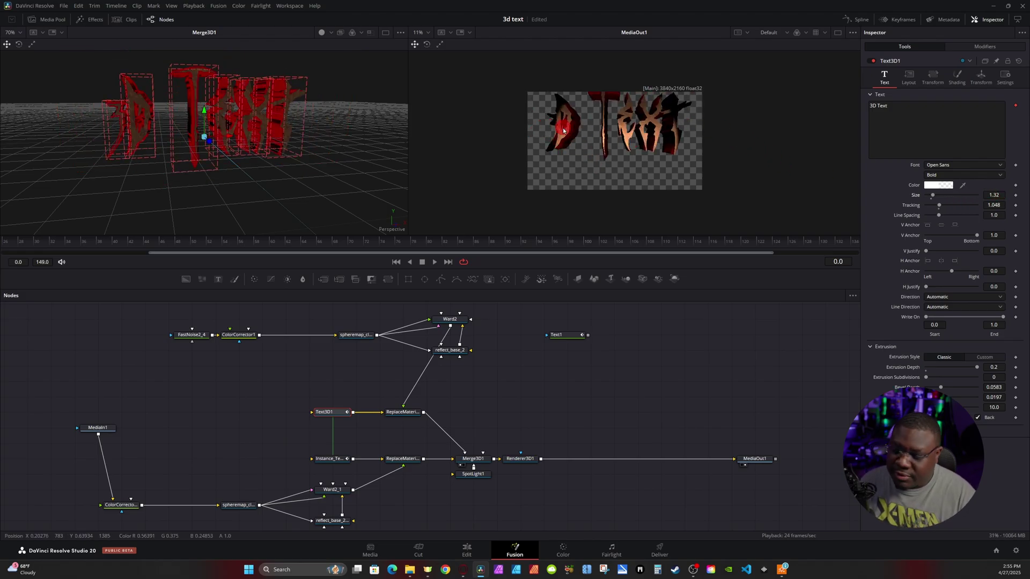
pyautogui.moveTo(944, 206); pyautogui.dragTo(935, 202)
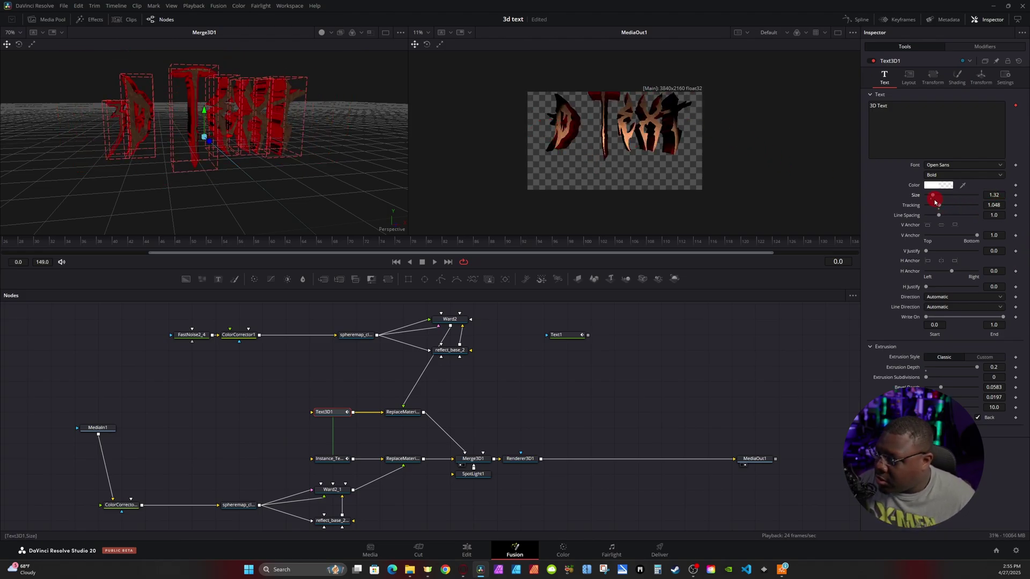
pyautogui.doubleClick(932, 202)
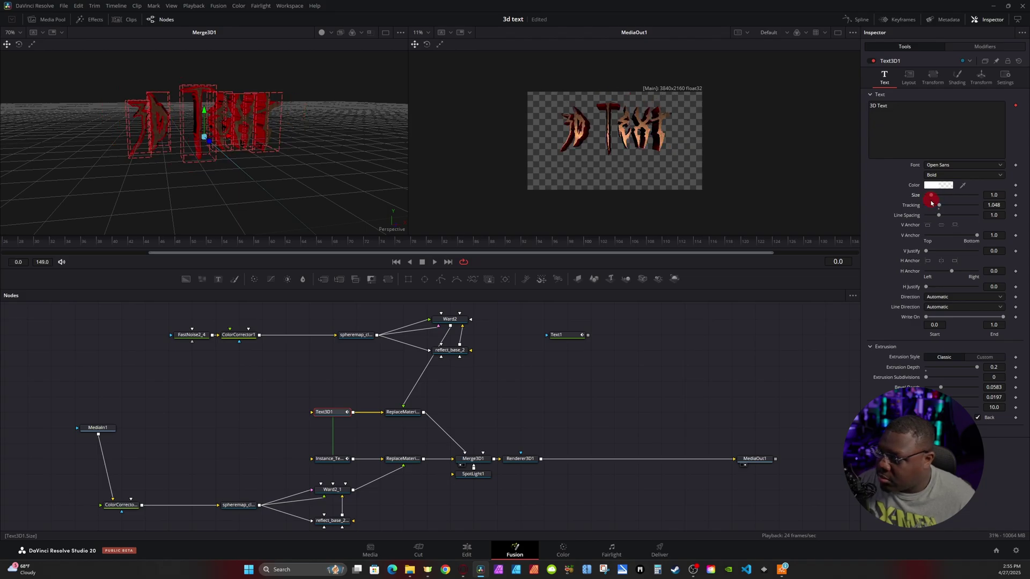
# - Insert a Transform 3D between Merge3D1 and Renderer3D1, scale the text to 1.45 and lower it toward the frame's centre
pyautogui.moveTo(524, 463); pyautogui.dragTo(624, 466)
pyautogui.click(482, 461)
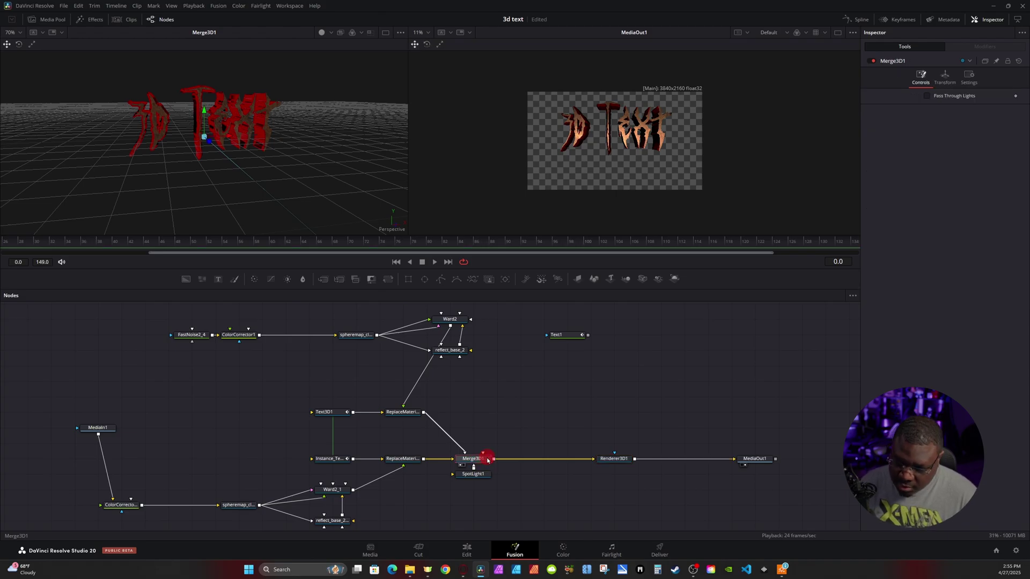
pyautogui.hotkey('shift', 'space')
pyautogui.write('tr')
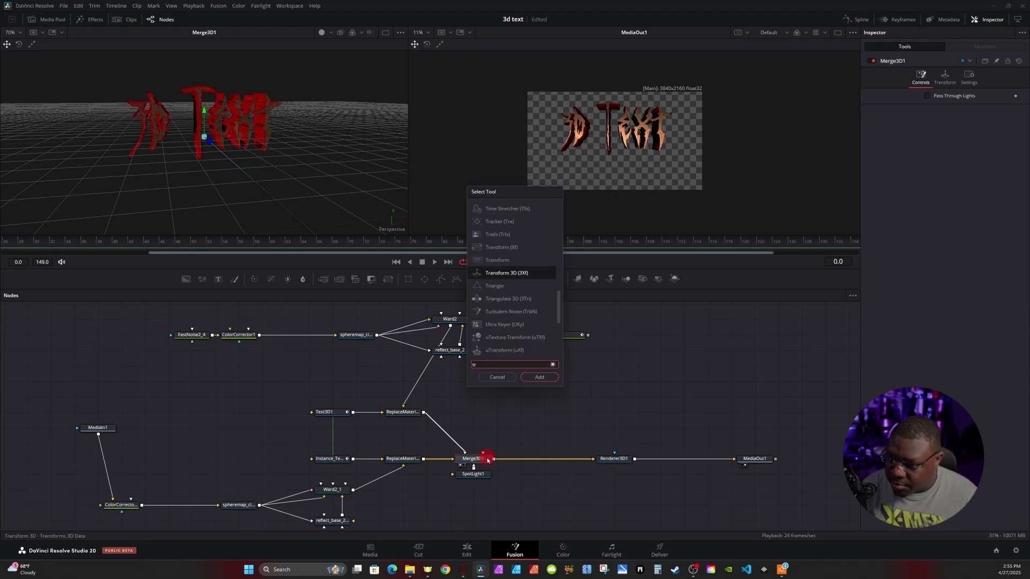
pyautogui.press('Return')
pyautogui.moveTo(984, 237); pyautogui.dragTo(659, 225)
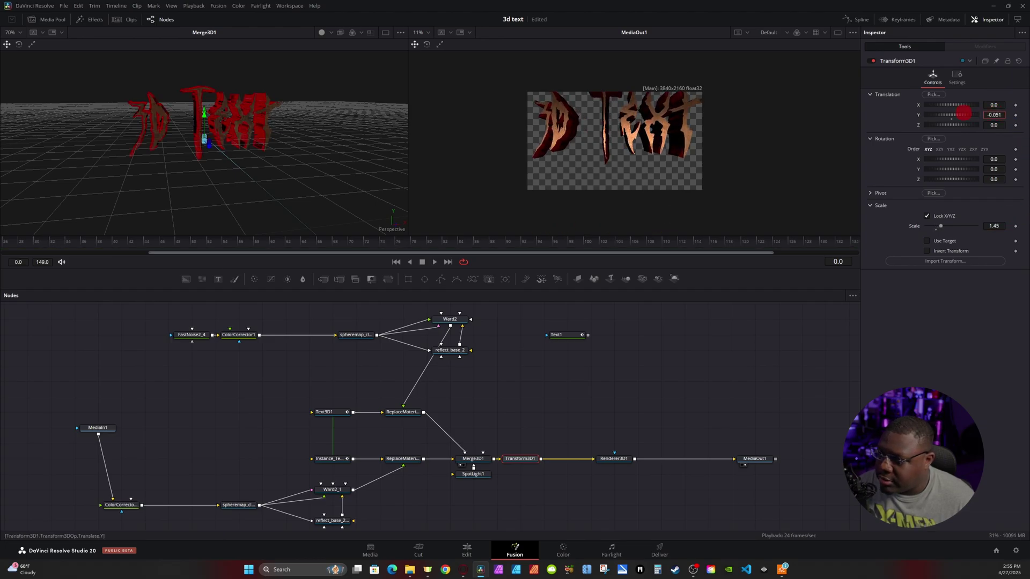
# - Enable Use Target on SpotLight1 and move the light sideways to X 1.375
pyautogui.click(473, 474)
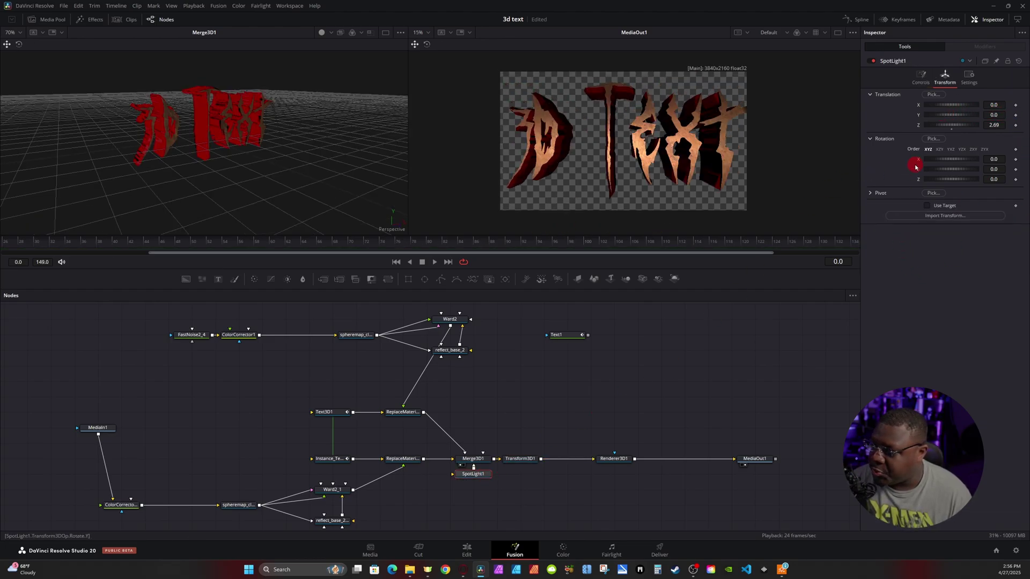
pyautogui.click(930, 211)
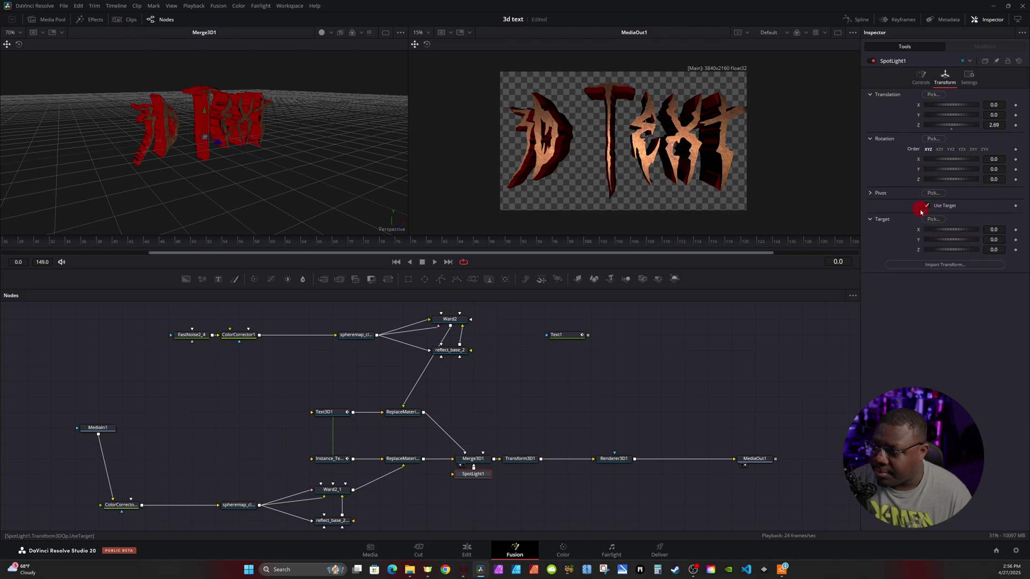
pyautogui.scroll(-5, 264, 161)
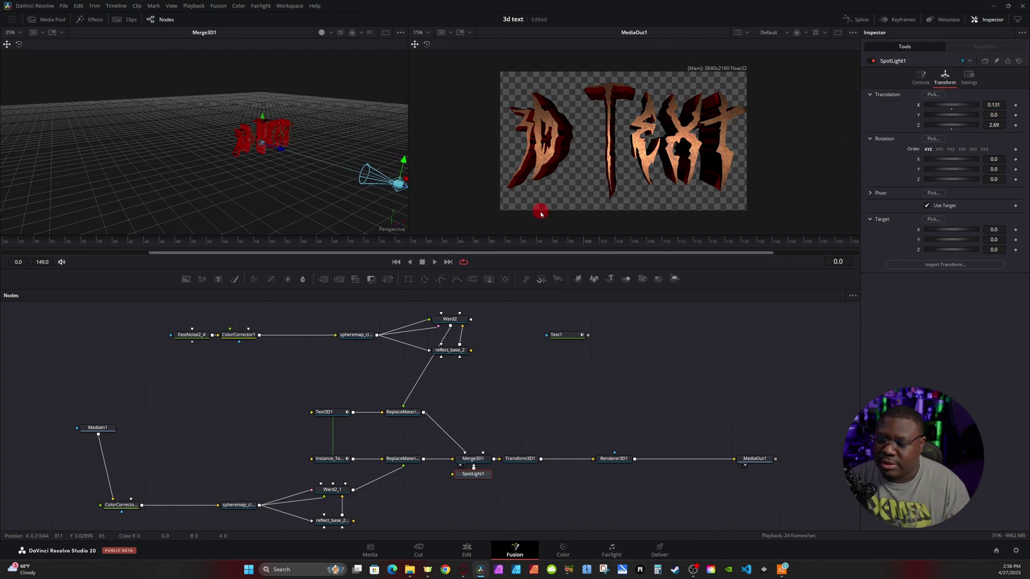
pyautogui.moveTo(1023, 105)
pyautogui.mouseDown()
pyautogui.moveTo(553, 104)
pyautogui.moveTo(640, 104)
pyautogui.moveTo(898, 62)
pyautogui.moveTo(1007, 107)
pyautogui.moveTo(722, 119)
pyautogui.moveTo(431, 382)
pyautogui.mouseUp()
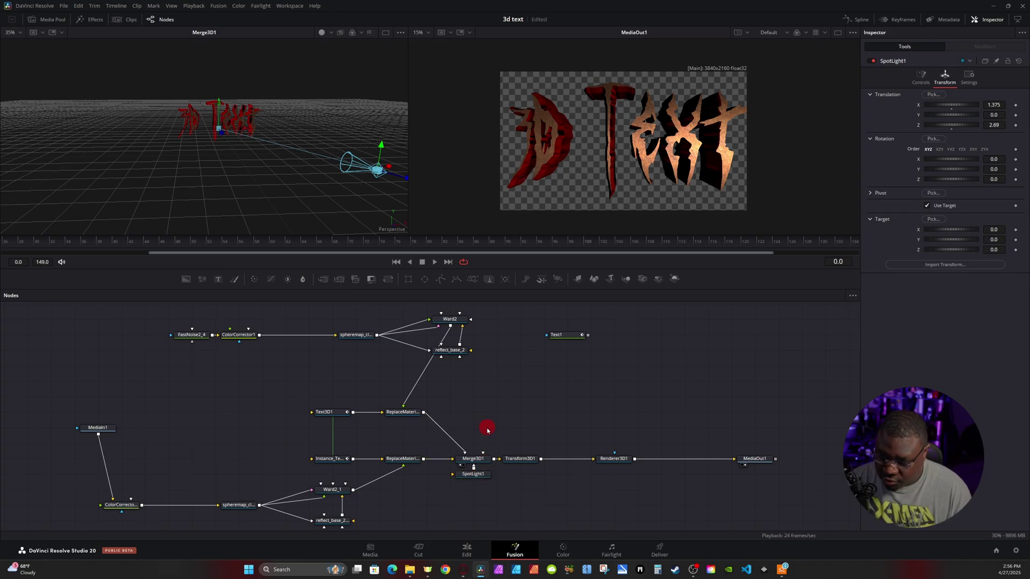
# - Duplicate SpotLight1, connect the copy to Merge3D1, move it to the opposite side of the text and set its intensity to 0.5
pyautogui.hotkey('ctrl', 'v')
pyautogui.moveTo(513, 433); pyautogui.dragTo(476, 457)
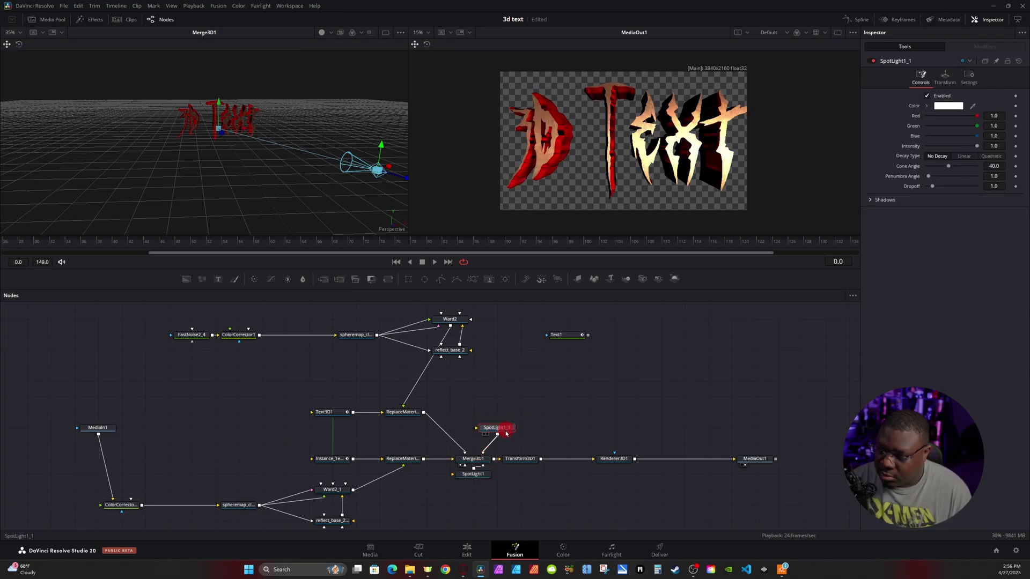
pyautogui.click(945, 78)
pyautogui.moveTo(994, 123); pyautogui.dragTo(953, 148)
pyautogui.click(920, 80)
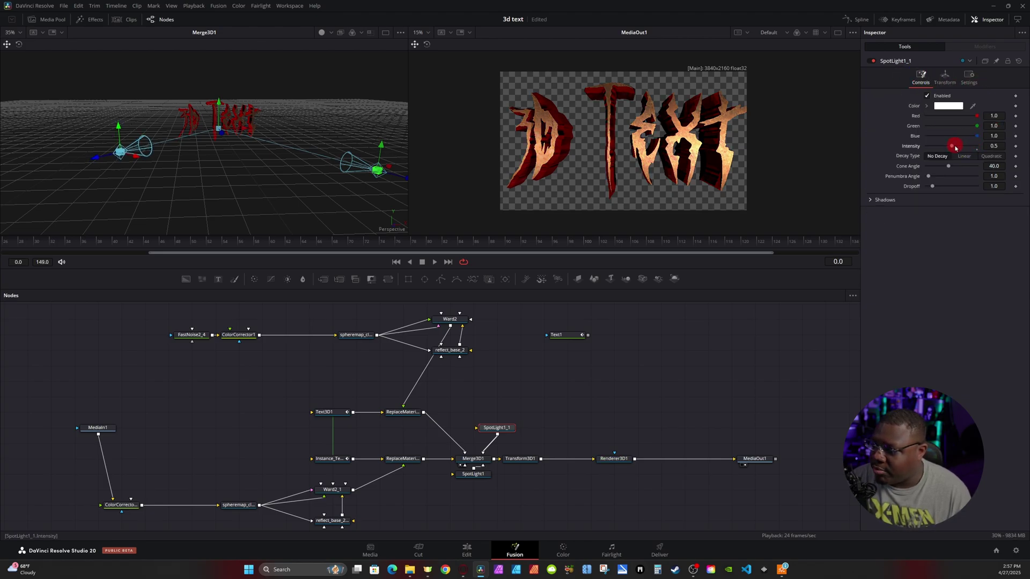
# - Paste a third copy of the spotlight above SpotLight1_1 and connect it to Merge3D1
pyautogui.click(486, 413)
pyautogui.hotkey('ctrl', 'v')
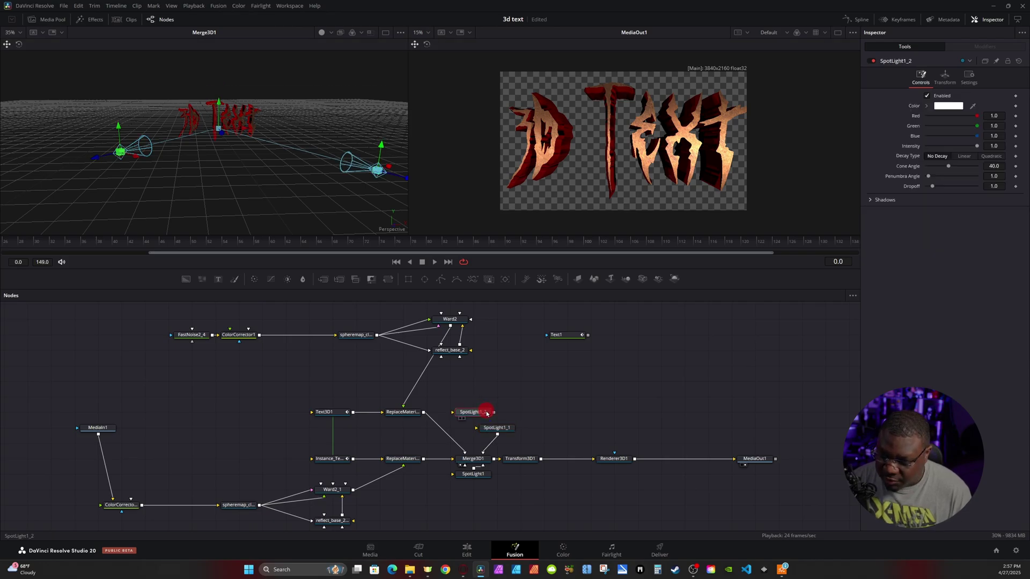
pyautogui.moveTo(476, 456); pyautogui.dragTo(473, 459)
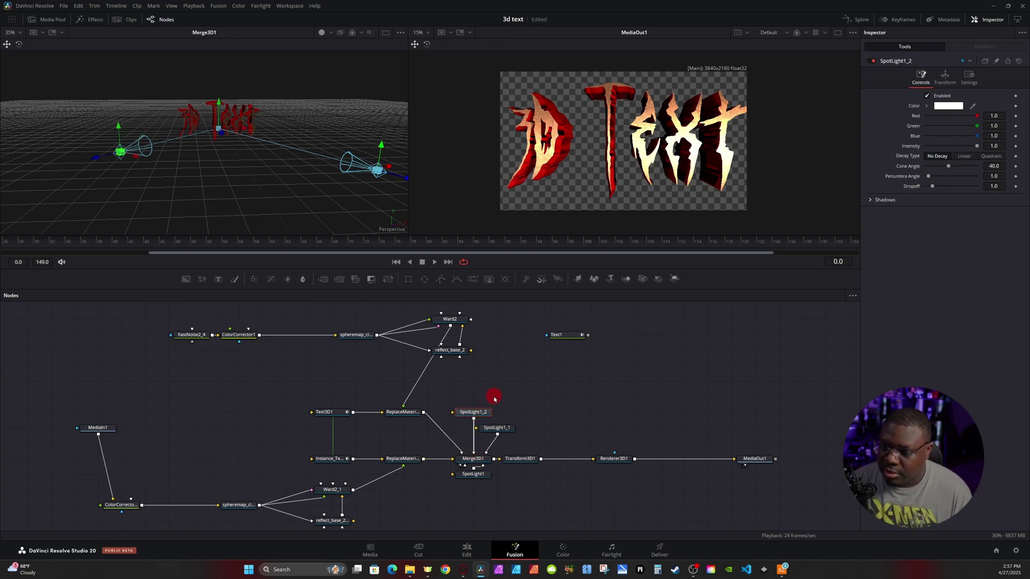
# - Position SpotLight1_2 behind the text by setting its translation to X 0.0 and Z -5.69
pyautogui.click(945, 80)
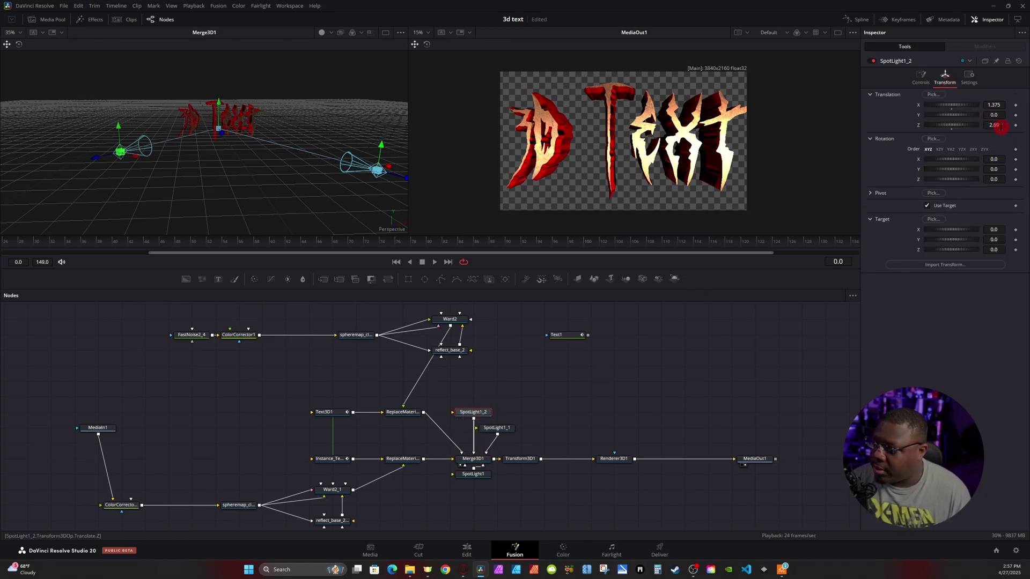
pyautogui.moveTo(290, 172); pyautogui.dragTo(361, 207)
pyautogui.moveTo(986, 126); pyautogui.dragTo(953, 114)
pyautogui.doubleClick(952, 109)
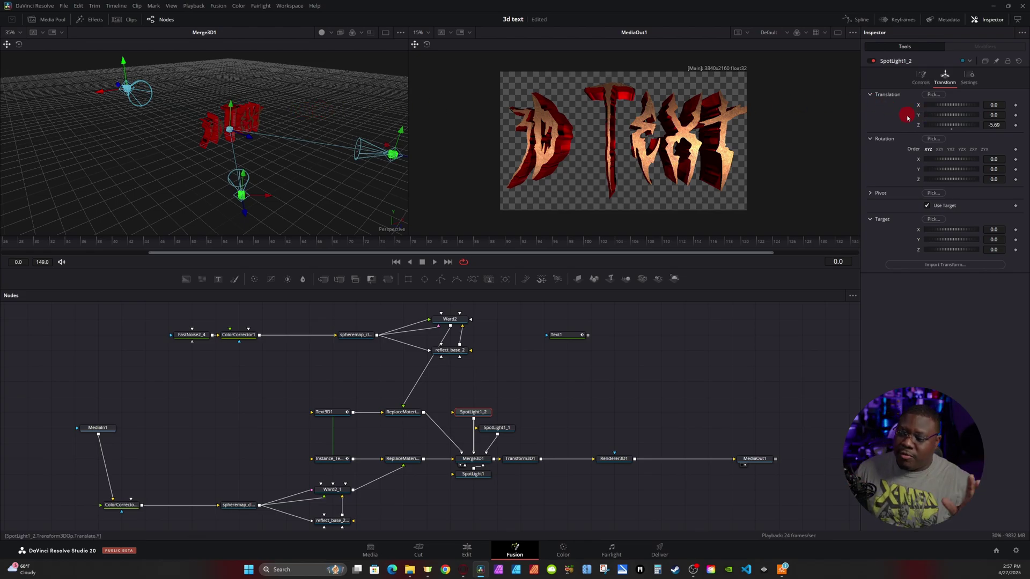
pyautogui.scroll(5, 563, 156)
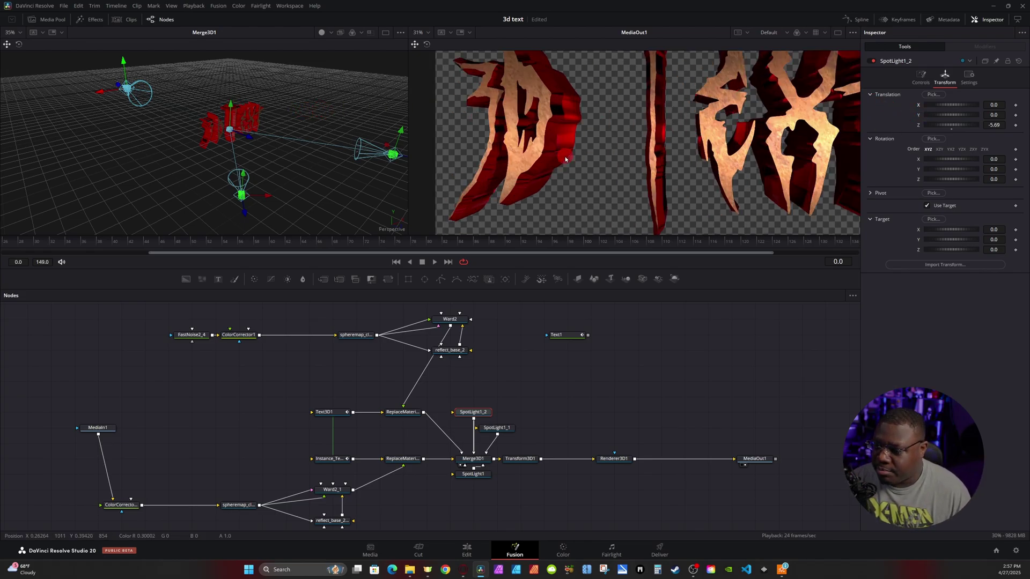
pyautogui.scroll(-5, 537, 189)
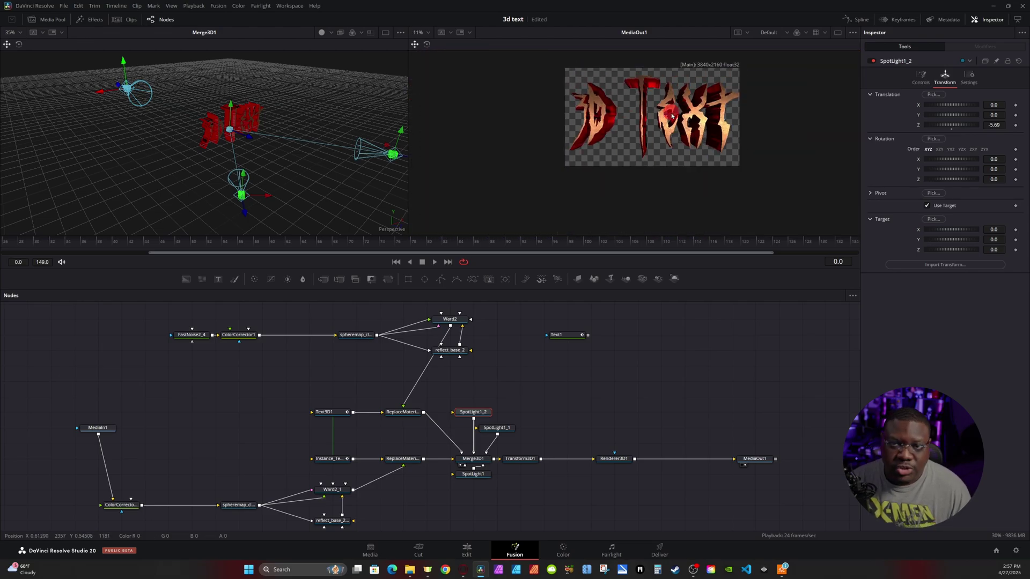
pyautogui.click(587, 317)
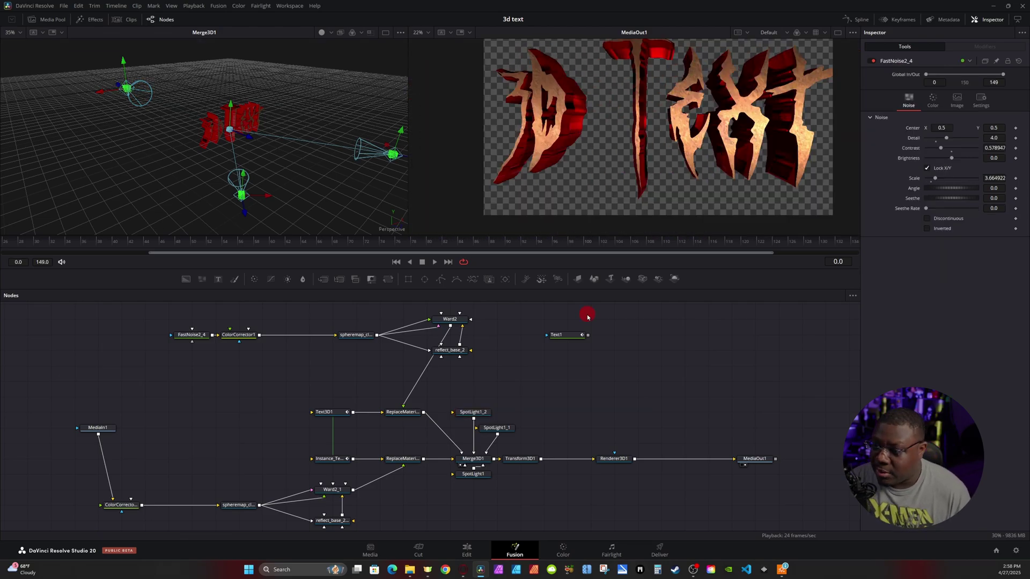
# - Set FastNoise2_4 to detail 4.8, contrast 1.83, scale 8.82, seethe 0.065 and seethe rate 0.2, and play the result
pyautogui.click(188, 338)
pyautogui.moveTo(937, 183); pyautogui.dragTo(950, 138)
pyautogui.moveTo(929, 212); pyautogui.dragTo(954, 199)
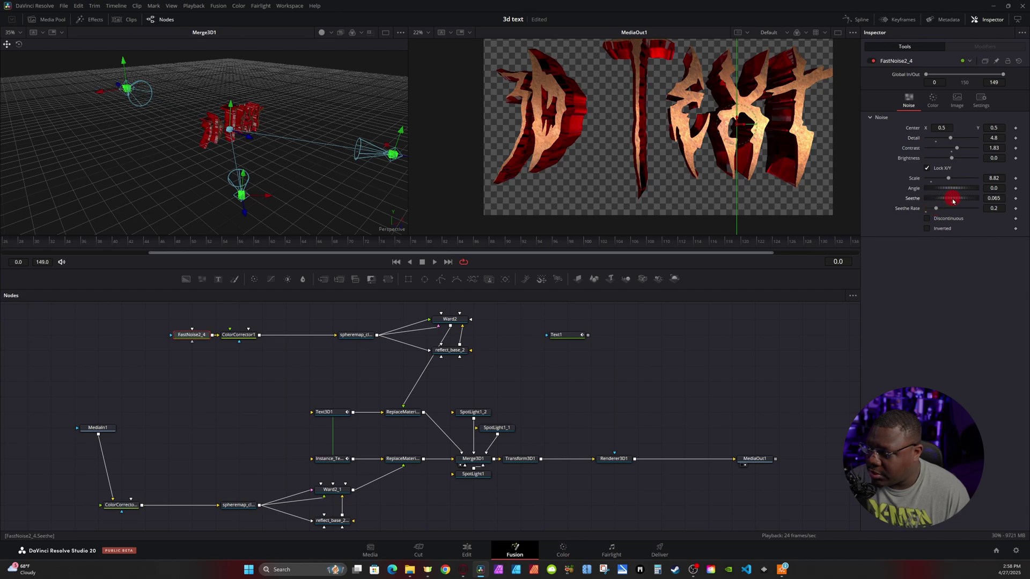
pyautogui.click(565, 338)
pyautogui.press('space')
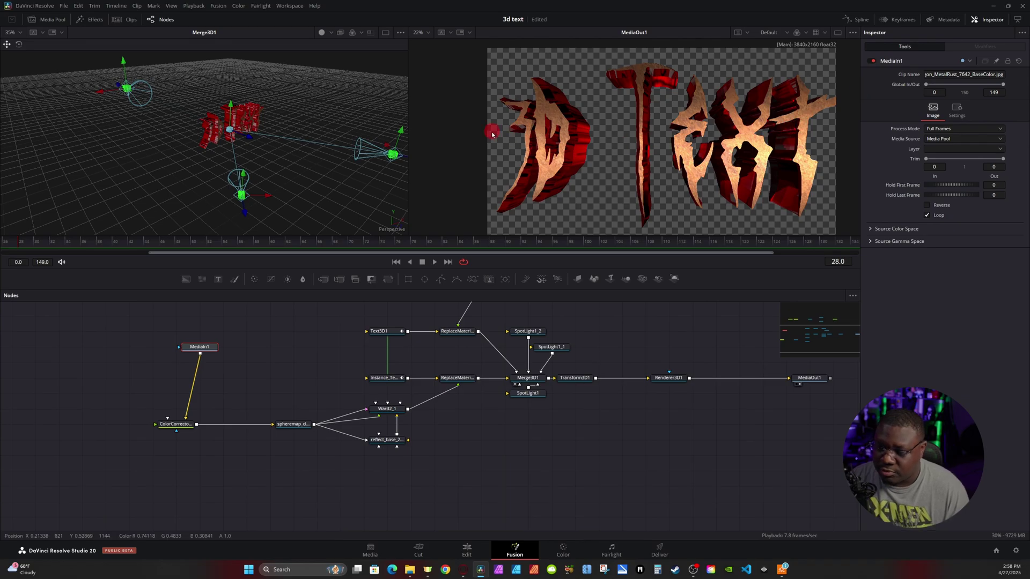
# - Disconnect the rust image MediaIn1 from its colour corrector and place a Gold Bump shader below the node chain
pyautogui.moveTo(203, 346); pyautogui.dragTo(178, 346)
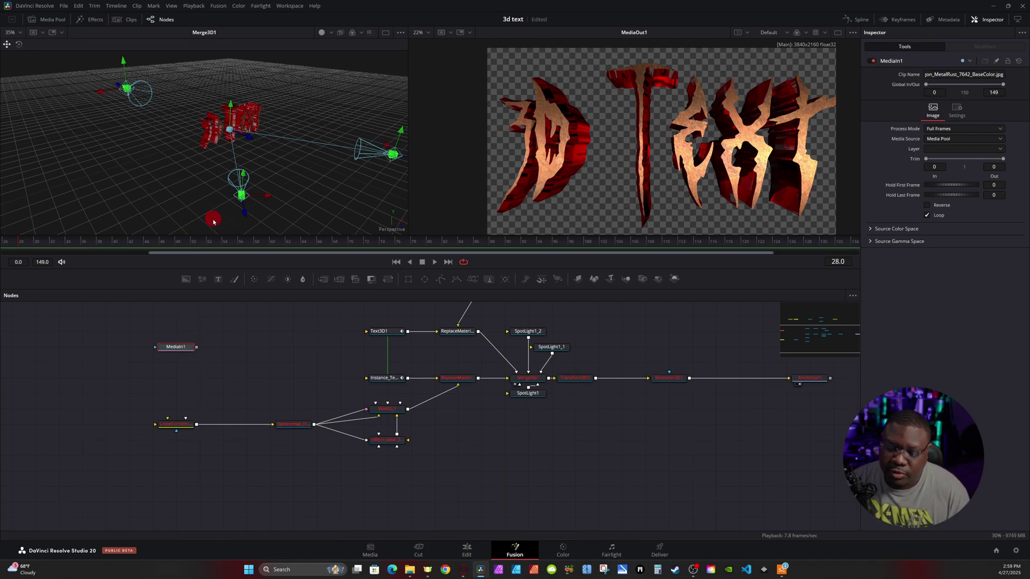
pyautogui.click(90, 19)
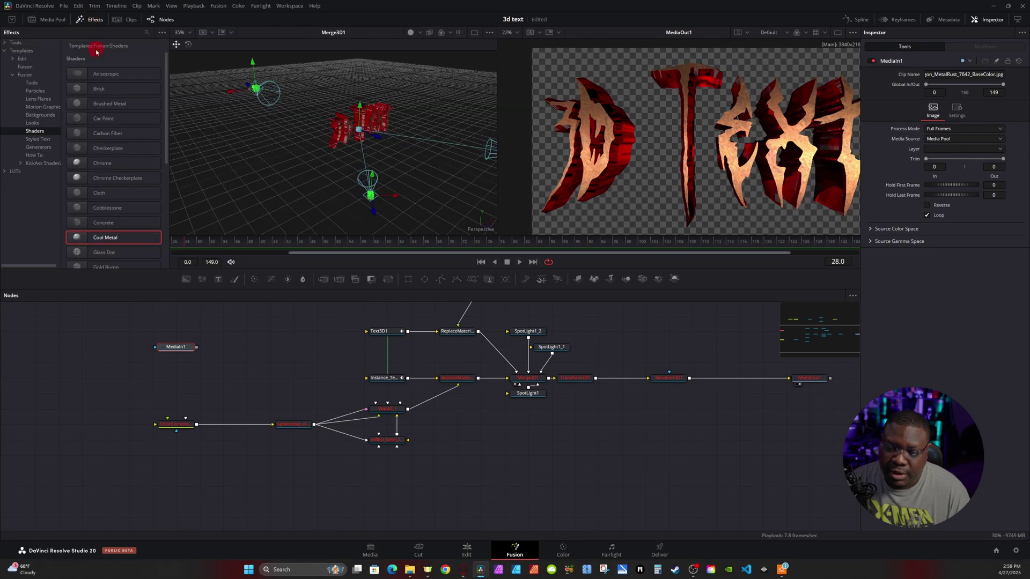
pyautogui.scroll(-3, 129, 161)
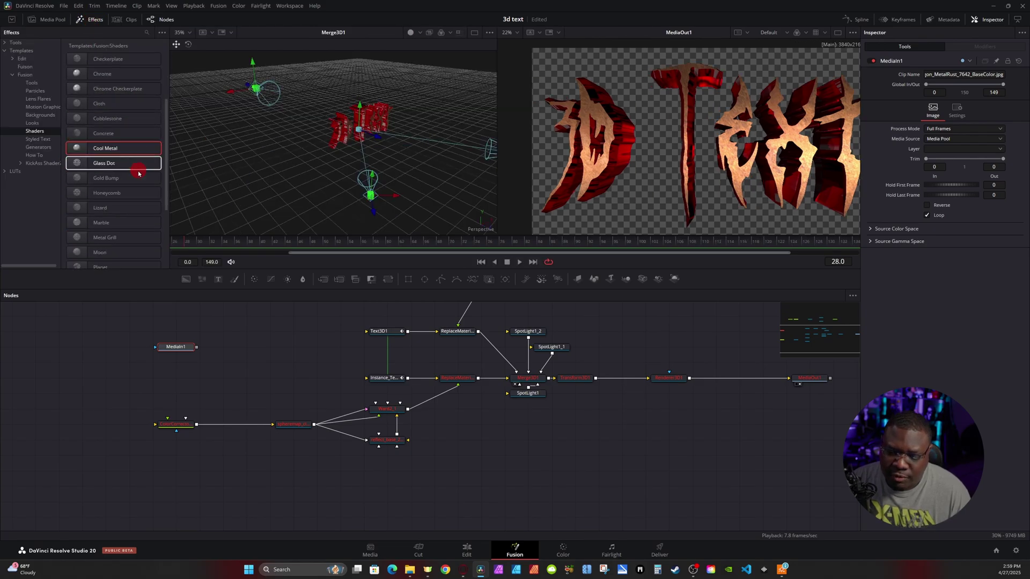
pyautogui.moveTo(131, 178); pyautogui.dragTo(95, 447)
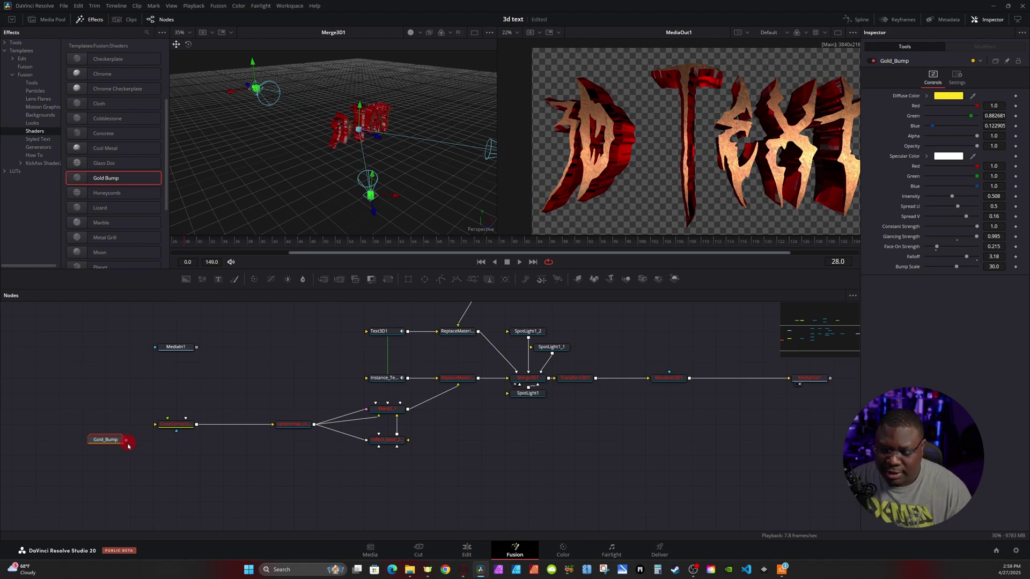
pyautogui.moveTo(128, 446); pyautogui.dragTo(567, 479)
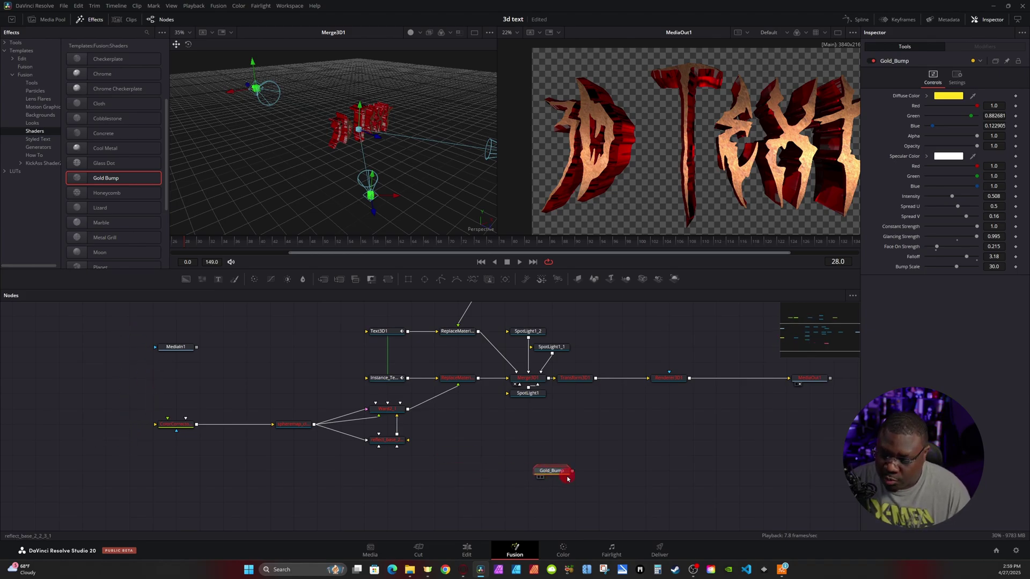
# - Replace the rust material feeding ReplaceMaterial3D1_1 with the Gold_Bump shader
pyautogui.moveTo(462, 389); pyautogui.dragTo(520, 448)
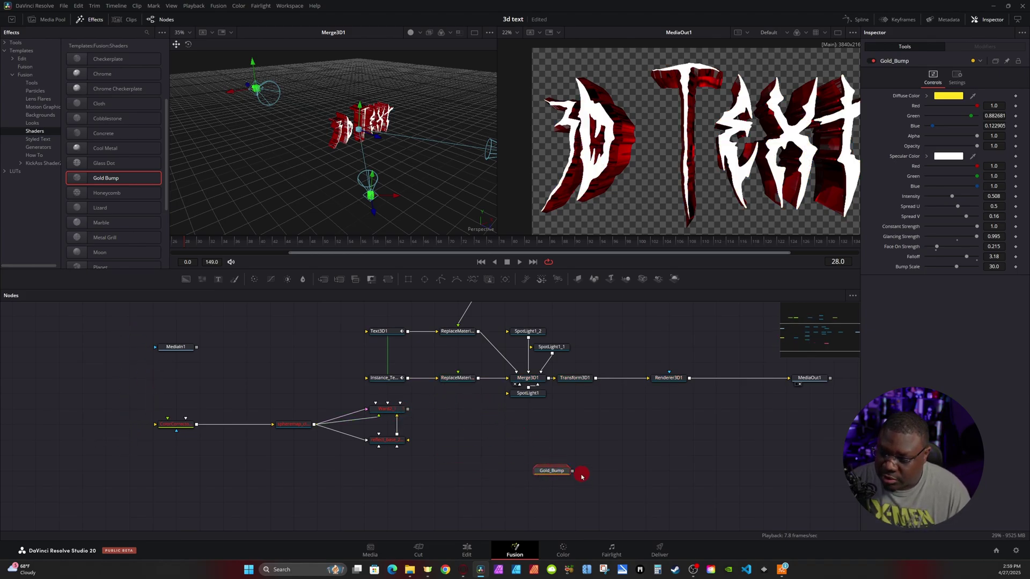
pyautogui.moveTo(575, 475); pyautogui.dragTo(457, 379)
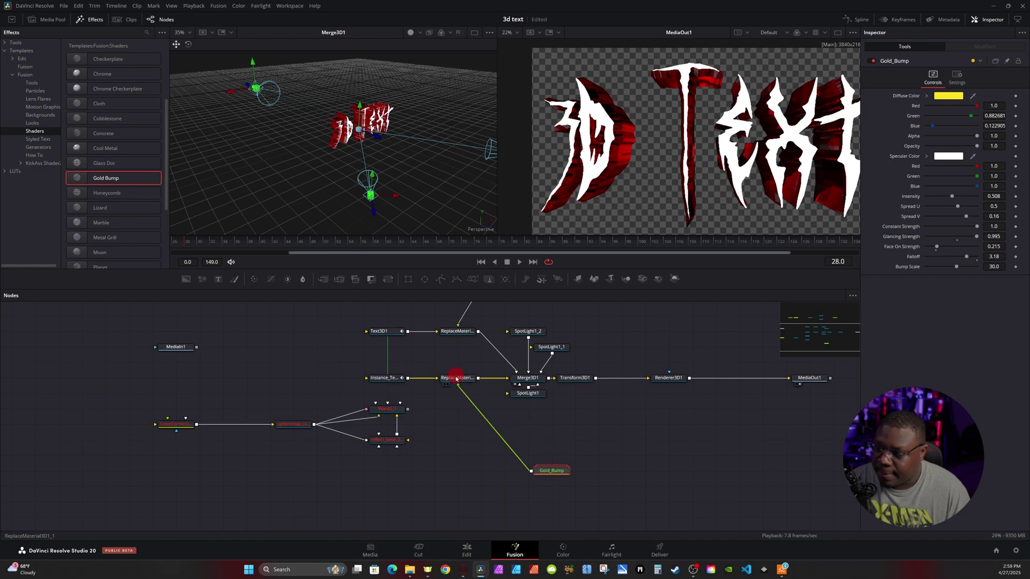
pyautogui.rightClick(555, 472)
pyautogui.click(680, 34)
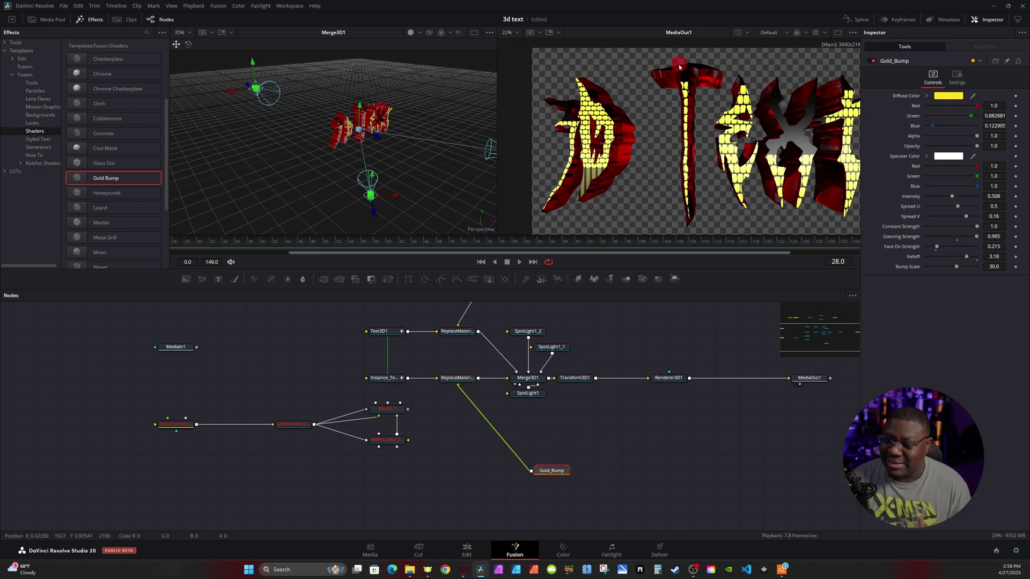
# - Disable the Background4 node inside the Gold_Bump group and set the shader's diffuse colour to orange with green 0.52 and blue 0.0
pyautogui.doubleClick(552, 471)
pyautogui.moveTo(552, 466); pyautogui.dragTo(562, 357)
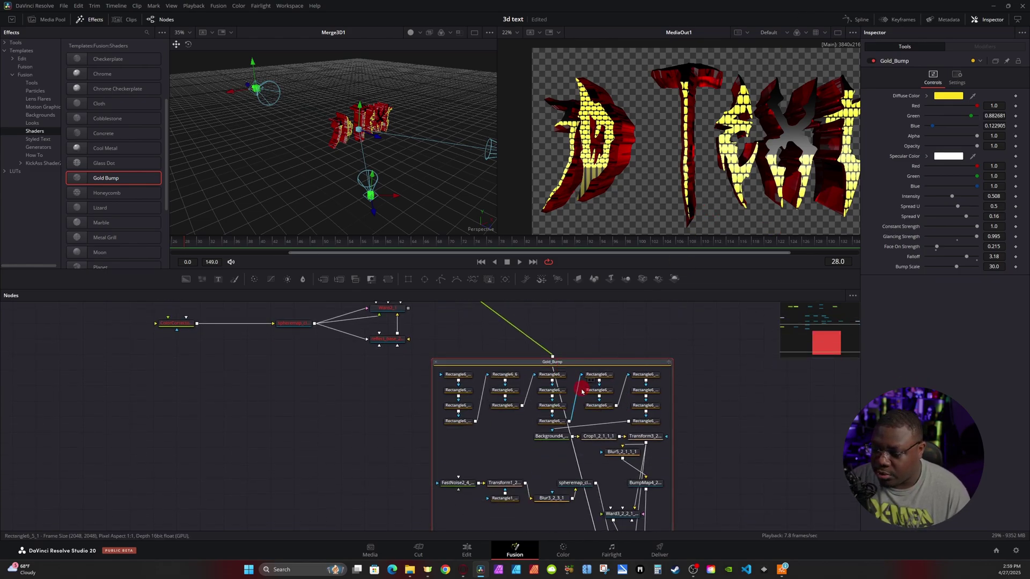
pyautogui.click(548, 437)
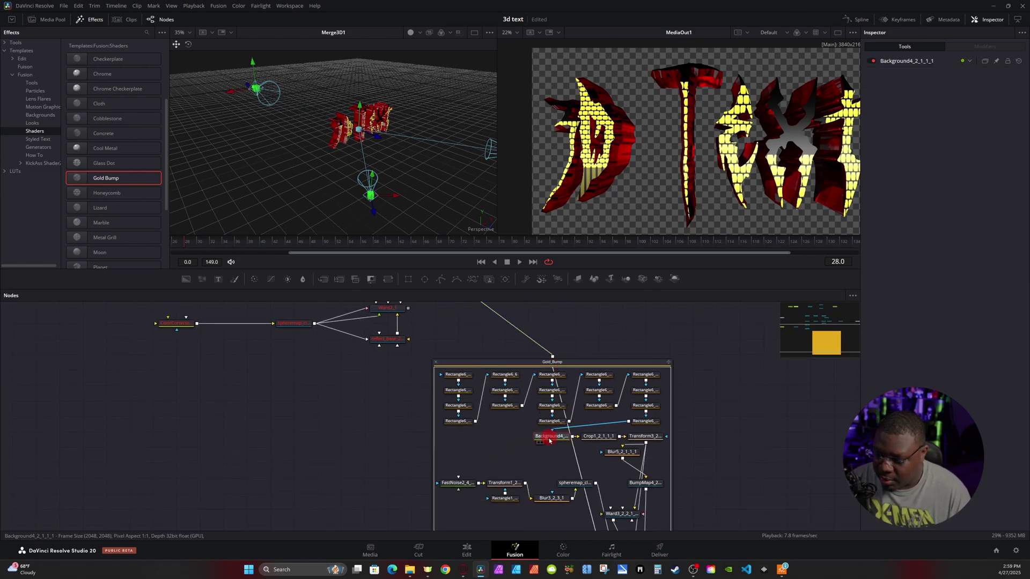
pyautogui.hotkey('ctrl', 'p')
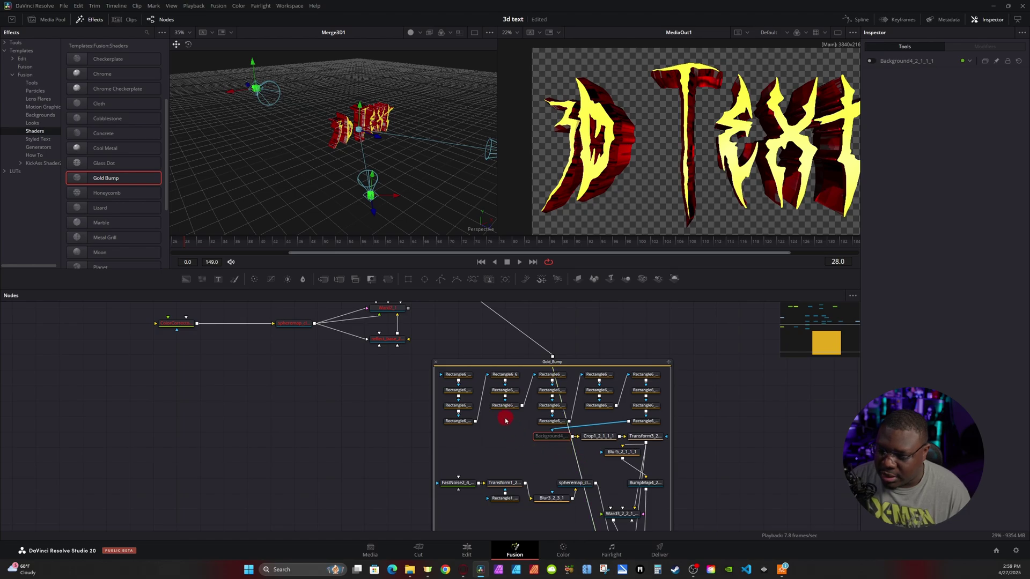
pyautogui.doubleClick(477, 378)
pyautogui.click(555, 379)
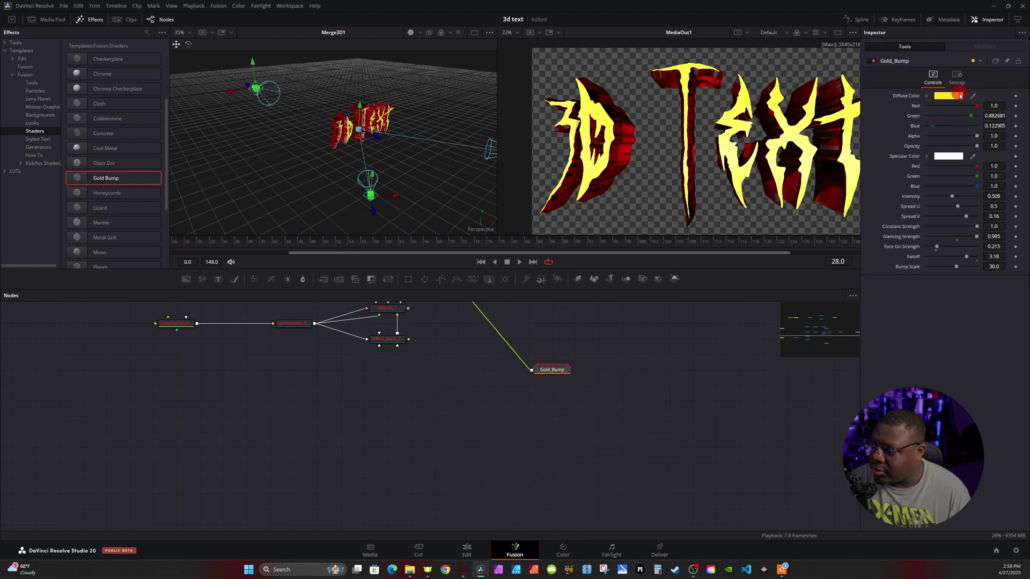
pyautogui.moveTo(986, 116); pyautogui.dragTo(1001, 116)
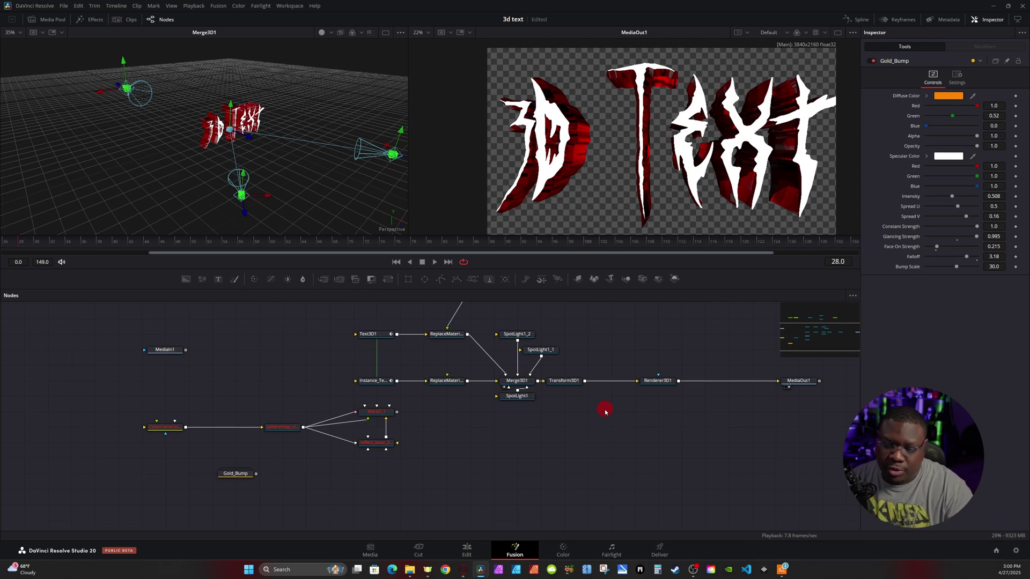
# - Use the uhd_3840_2160_24fps.mp4 clip from the media pool as ReplaceMaterial3D1_1's material and disconnect the red metal from ReplaceMaterial3D1
pyautogui.click(38, 14)
pyautogui.moveTo(123, 165); pyautogui.dragTo(449, 377)
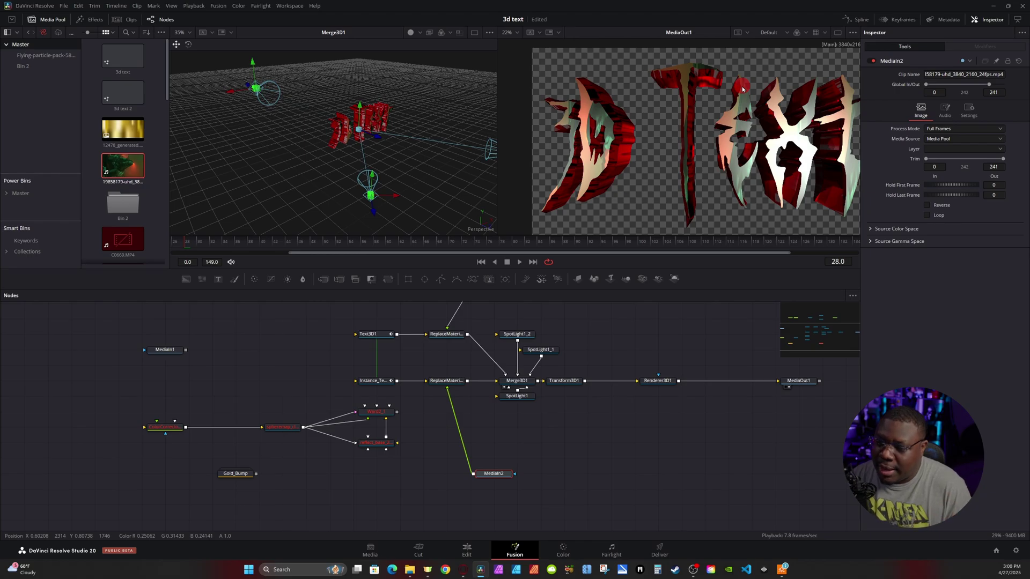
pyautogui.moveTo(485, 317); pyautogui.dragTo(458, 391)
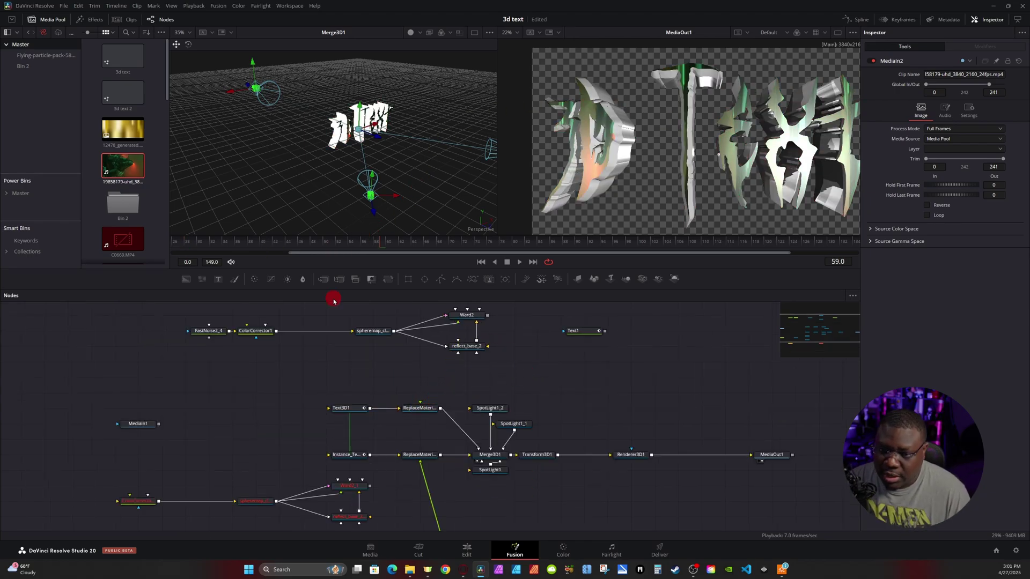
# - Add a Glass Dot shader and connect it to ReplaceMaterial3D1 as the extrusion's material
pyautogui.click(91, 19)
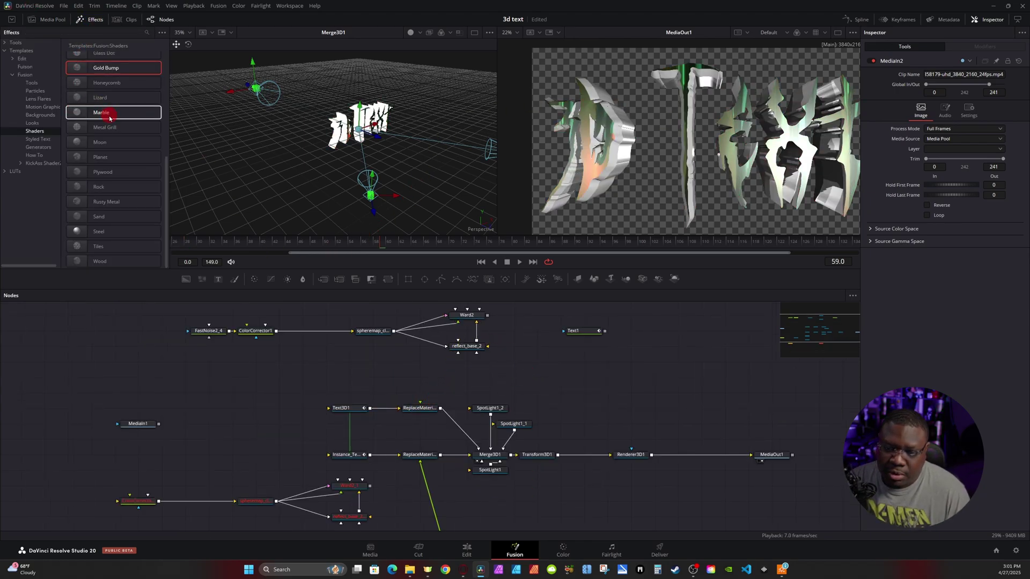
pyautogui.scroll(1, 124, 220)
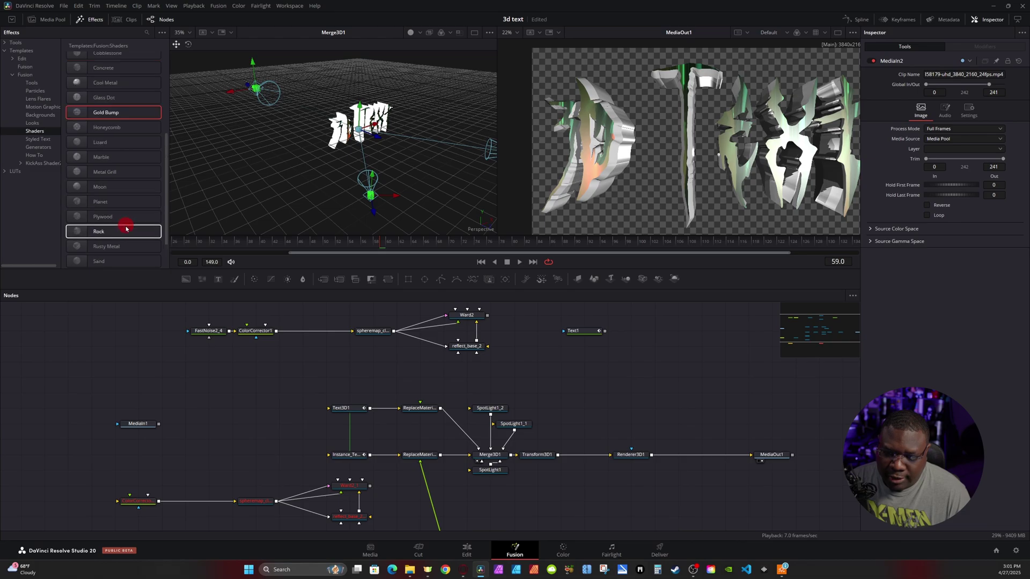
pyautogui.scroll(1, 138, 134)
pyautogui.moveTo(134, 142); pyautogui.dragTo(420, 408)
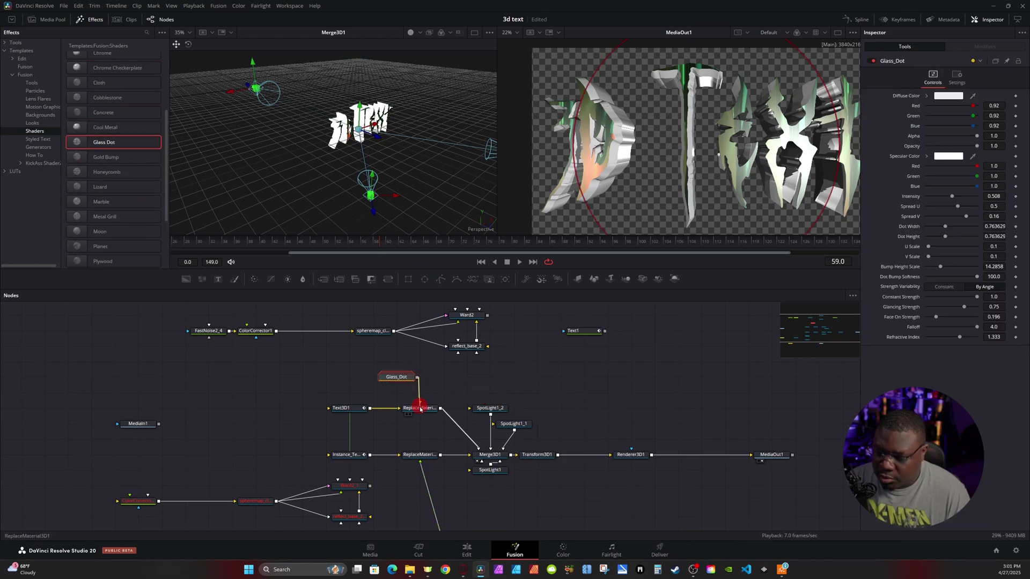
pyautogui.scroll(5, 717, 145)
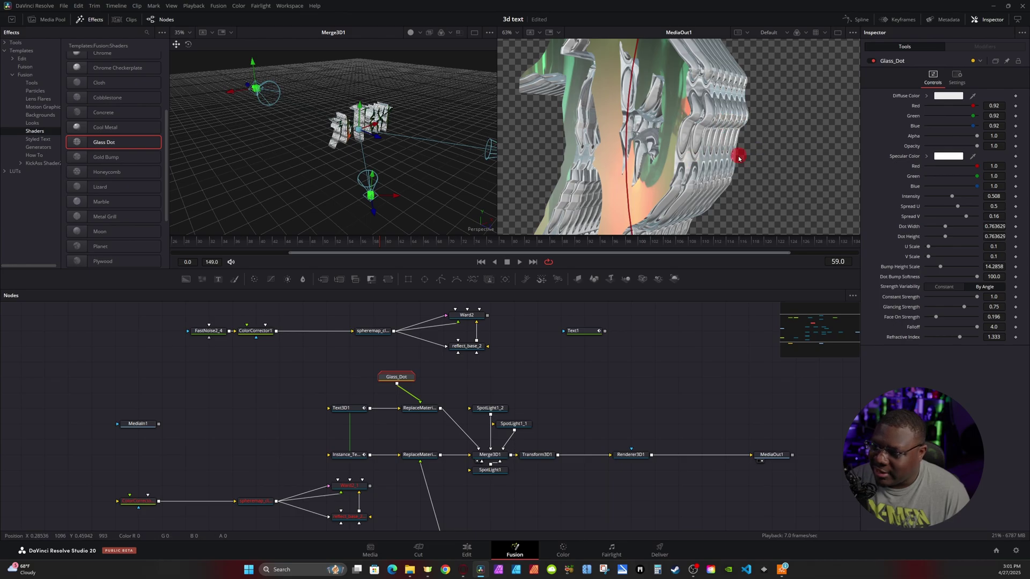
# - Expand the Glass_Dot group, disable its Background1 node to remove the dot pattern, and collapse the group
pyautogui.doubleClick(405, 380)
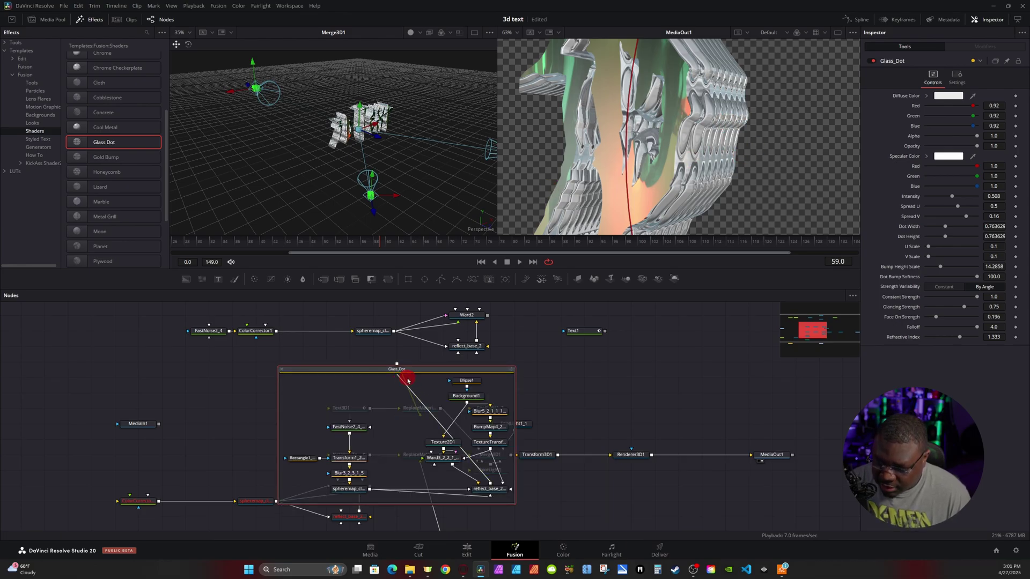
pyautogui.moveTo(399, 372); pyautogui.dragTo(660, 351)
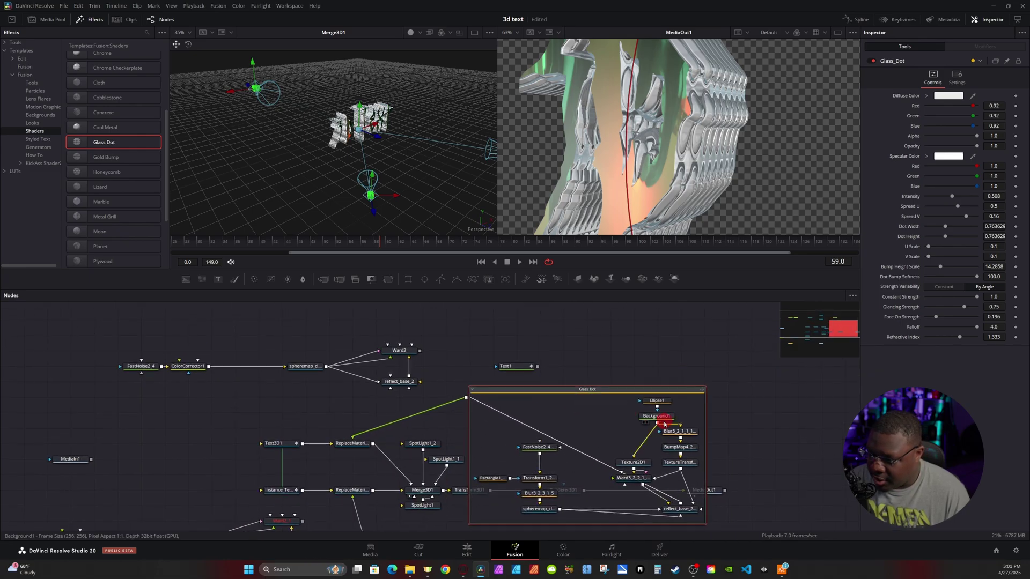
pyautogui.click(656, 418)
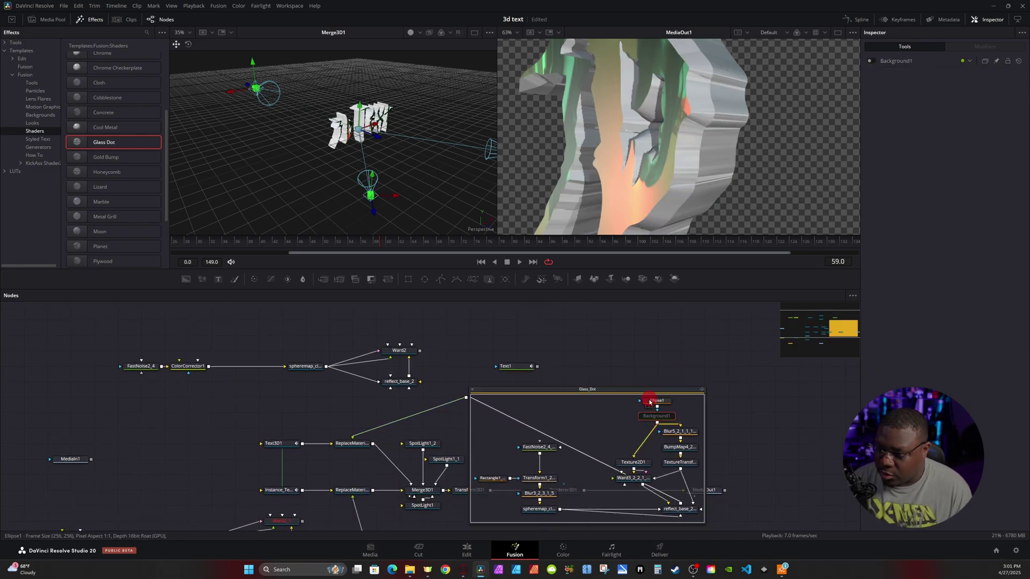
pyautogui.click(472, 390)
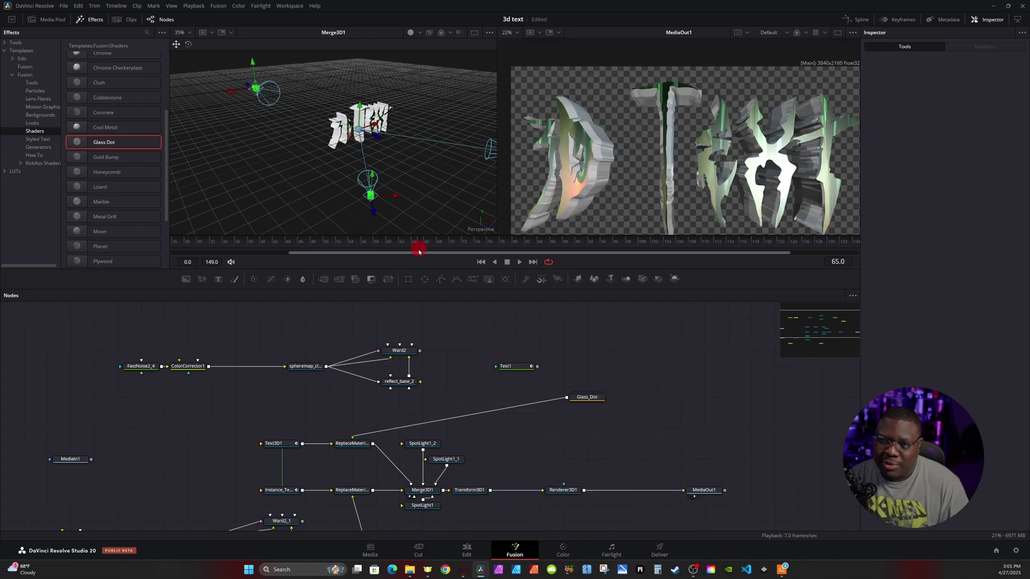
# - Detach Glass_Dot from ReplaceMaterial3D1, connect the MediaIn2 video in its place, and preview other frames
pyautogui.click(452, 432)
pyautogui.moveTo(363, 442); pyautogui.dragTo(356, 436)
pyautogui.scroll(-3, 452, 485)
pyautogui.moveTo(403, 492); pyautogui.dragTo(376, 344)
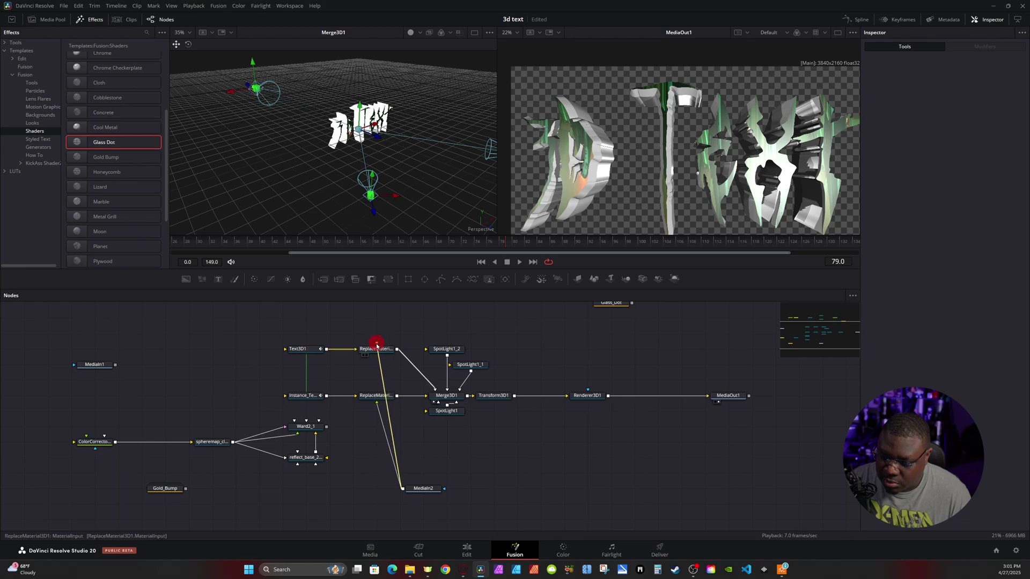
pyautogui.click(497, 247)
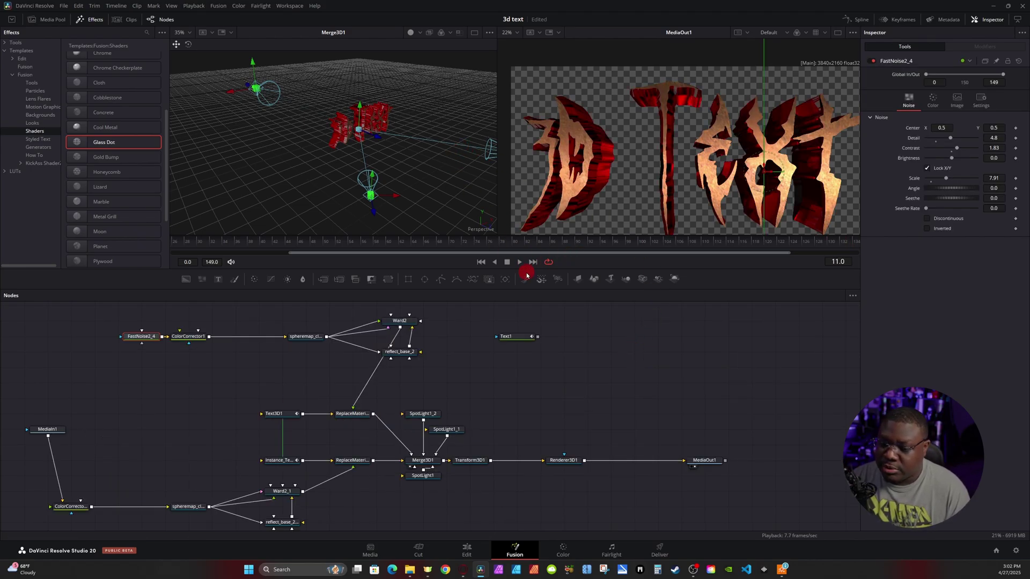
# - Hide the effects library, bring Renderer3D1 closer to Transform3D1, and add a Soft Glow node near MediaOut1
pyautogui.click(95, 19)
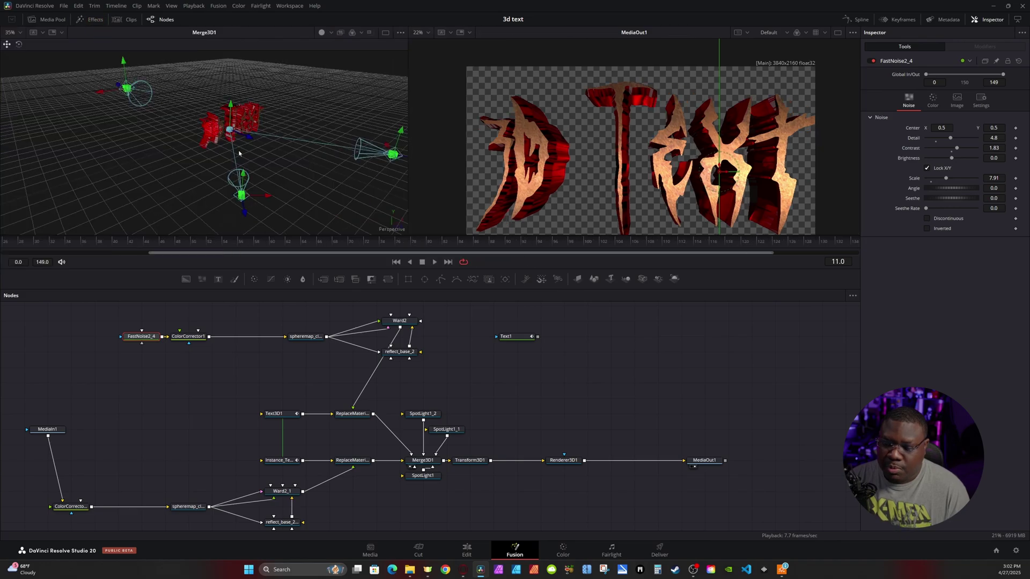
pyautogui.moveTo(568, 457); pyautogui.dragTo(522, 459)
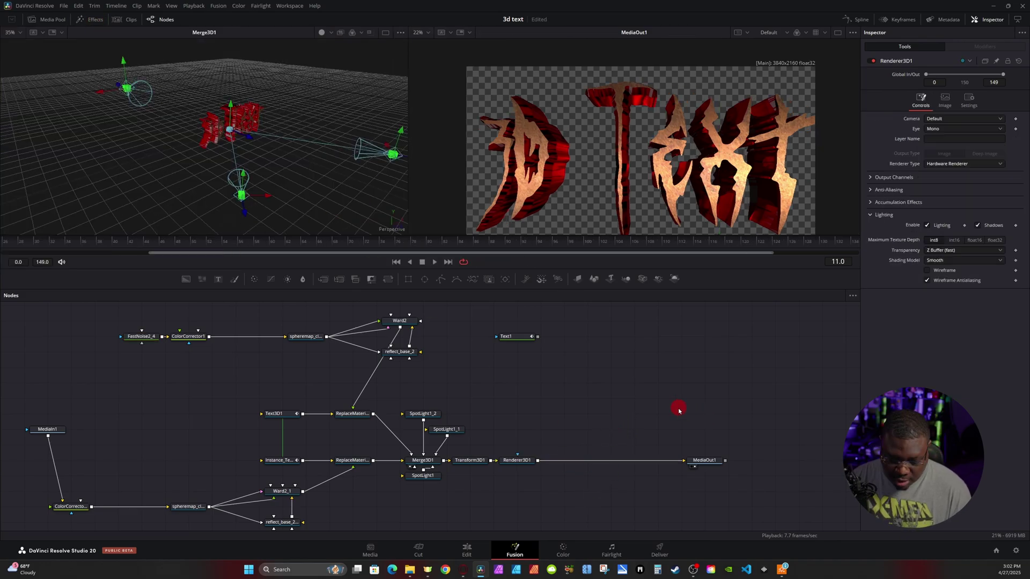
pyautogui.hotkey('shift', 'space')
pyautogui.write('tr')
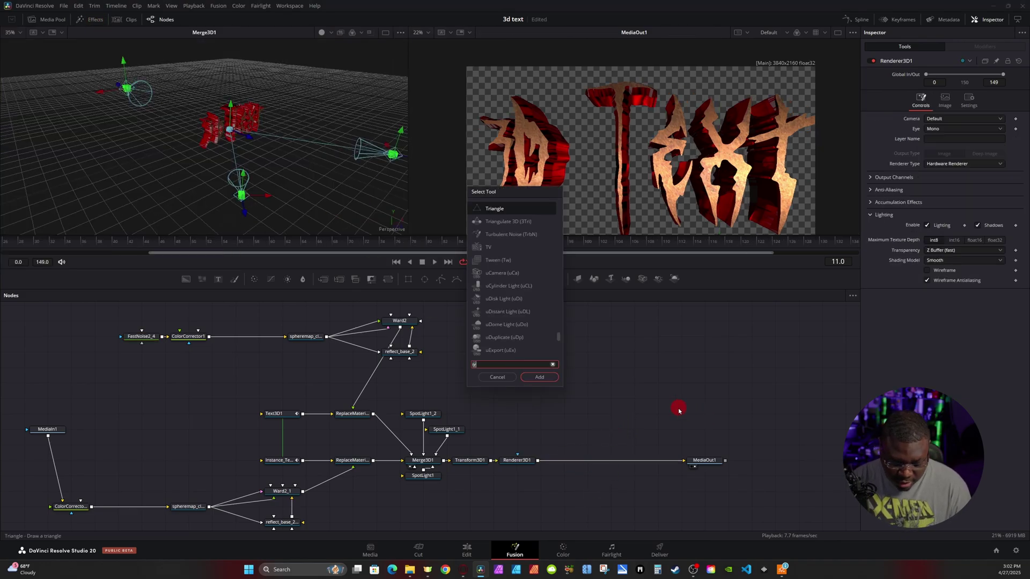
pyautogui.press('BackSpace')
pyautogui.press('BackSpace')
pyautogui.write('soft glow')
pyautogui.press('Return')
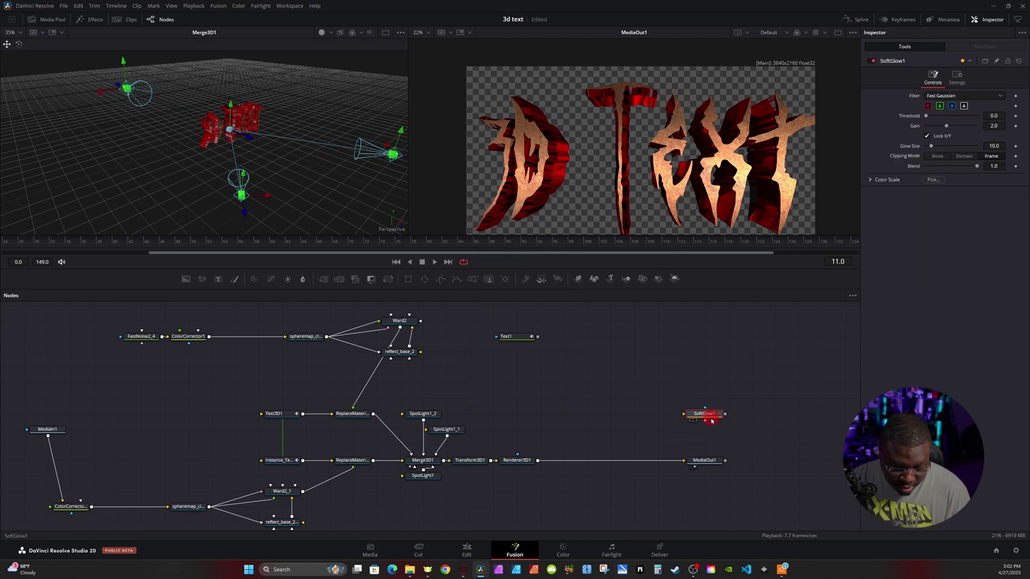
# - Insert SoftGlow1 between Renderer3D1 and MediaOut1 and set its glow size to 9.3
pyautogui.moveTo(713, 416); pyautogui.dragTo(596, 464)
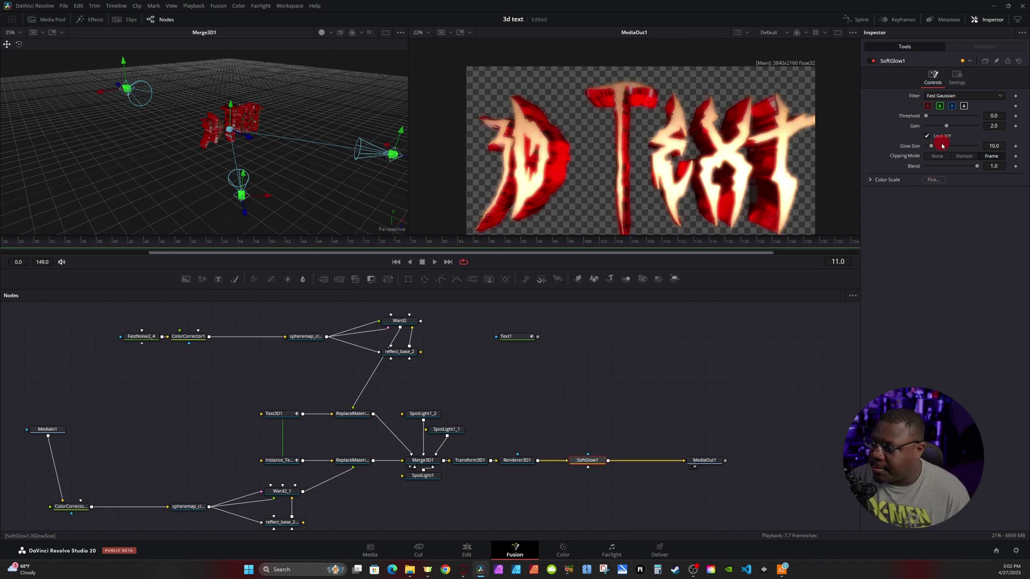
pyautogui.moveTo(995, 146); pyautogui.dragTo(994, 146)
pyautogui.click(539, 446)
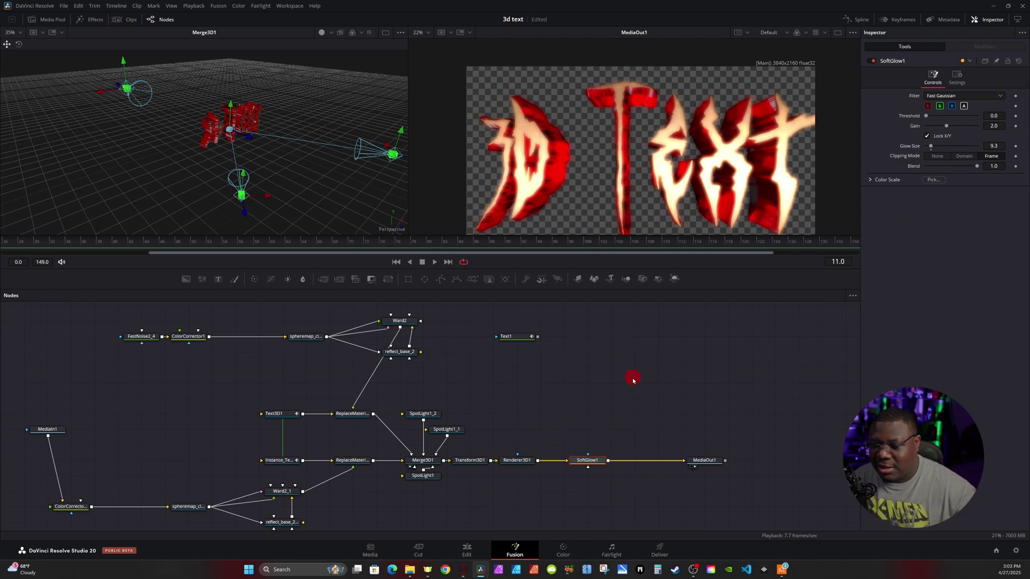
# - Pull SoftGlow1 out of the render chain and add an Erode Dilate node after Renderer3D1
pyautogui.moveTo(587, 460); pyautogui.dragTo(704, 382)
pyautogui.click(515, 464)
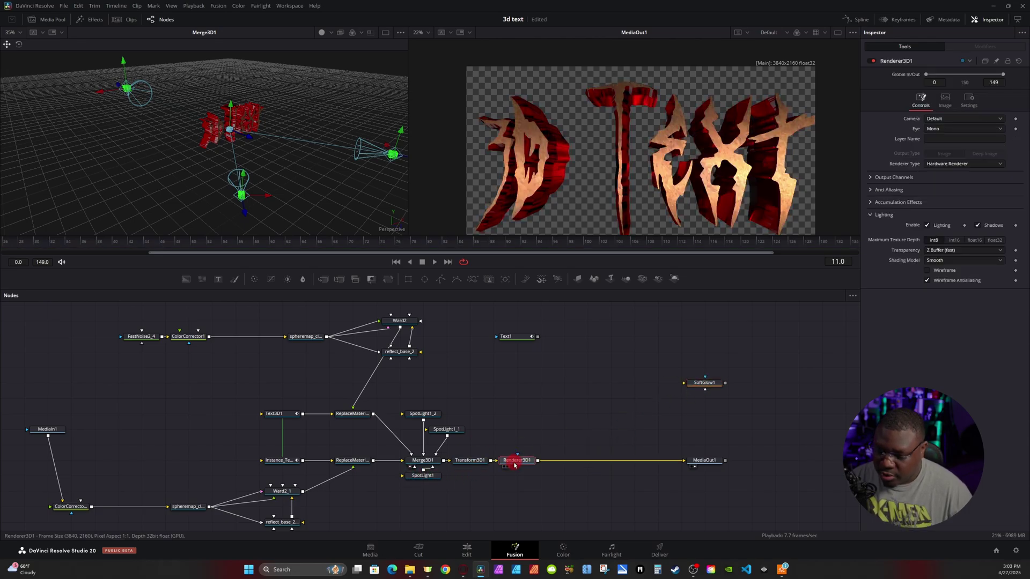
pyautogui.hotkey('shift', 'space')
pyautogui.write('glow')
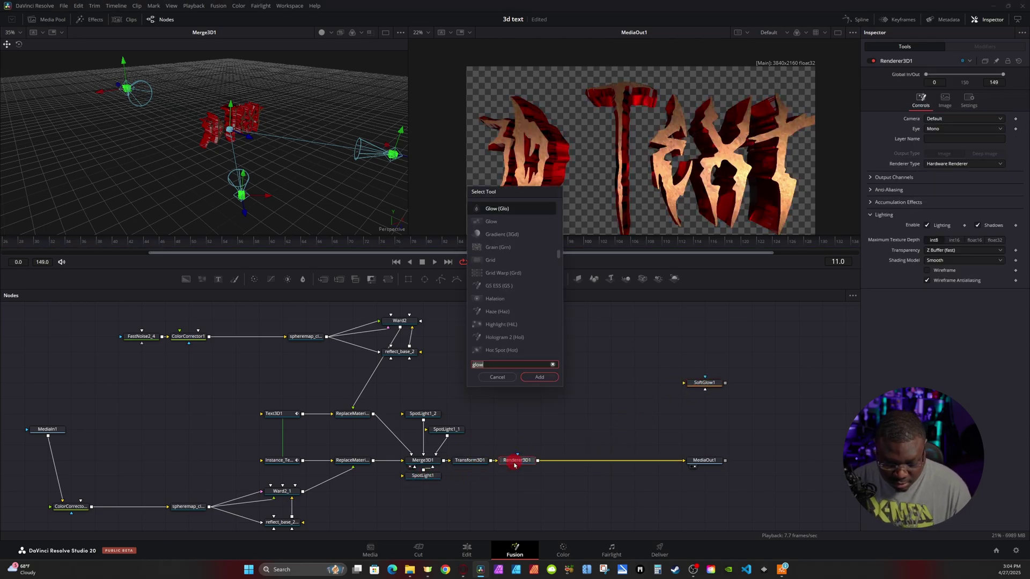
pyautogui.write('ero')
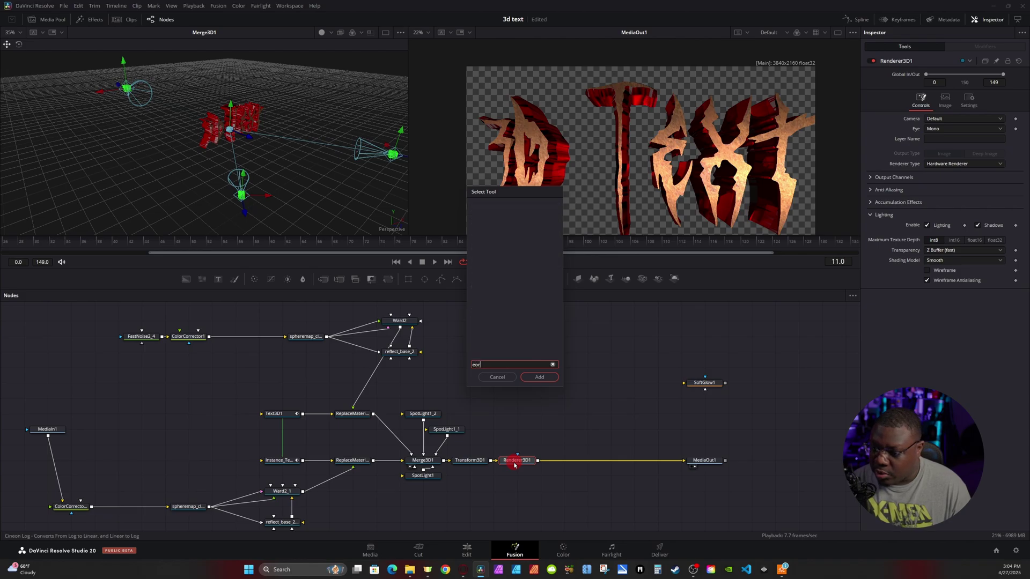
pyautogui.press('Return')
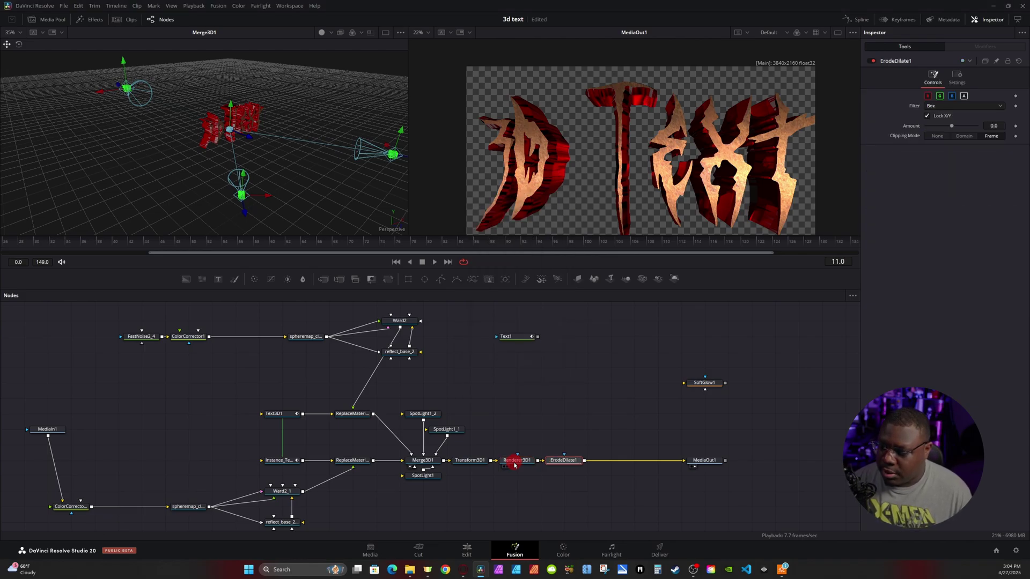
# - Move ErodeDilate1 off the main chain onto its own branch from Renderer3D1 and preview it in place of Merge3D1
pyautogui.moveTo(571, 461); pyautogui.dragTo(557, 430)
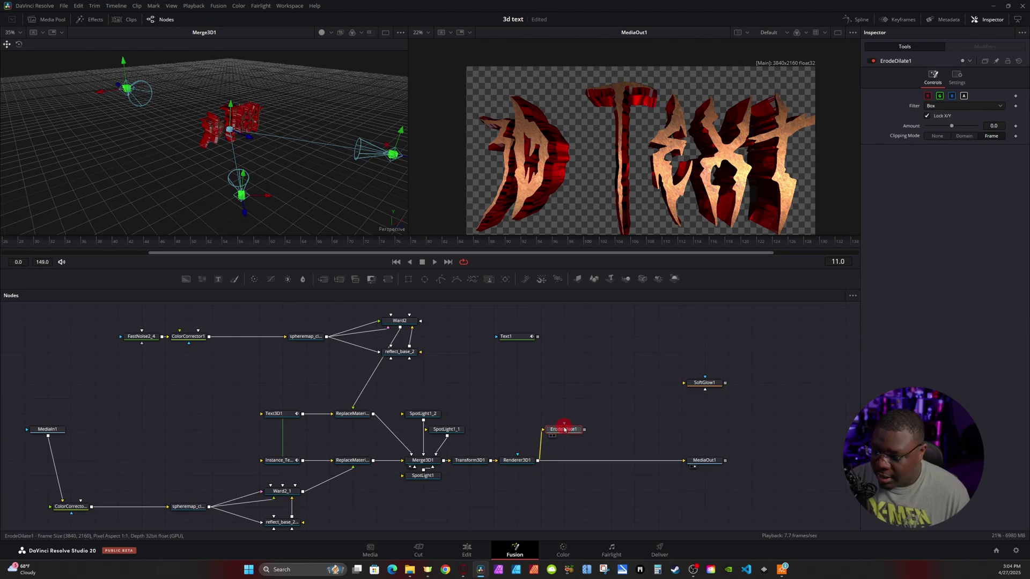
pyautogui.press('1')
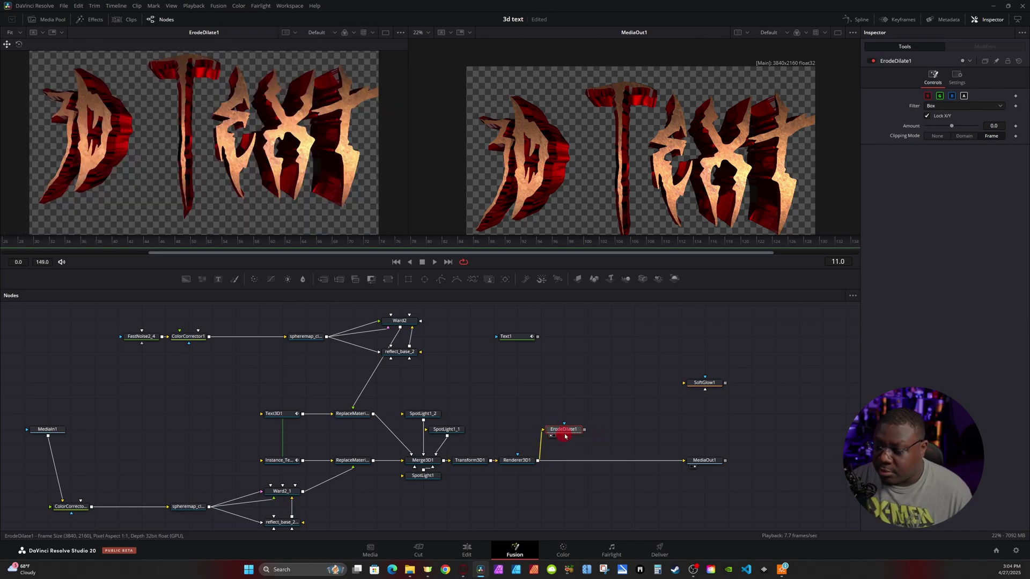
pyautogui.moveTo(567, 428); pyautogui.dragTo(563, 414)
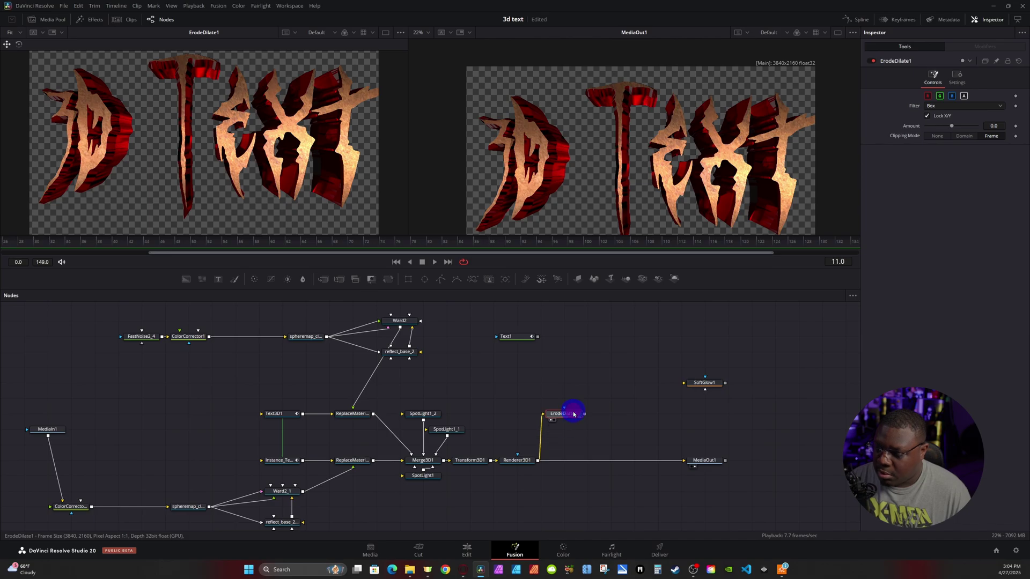
# - Set ErodeDilate1's amount to 0.00178
pyautogui.click(995, 125)
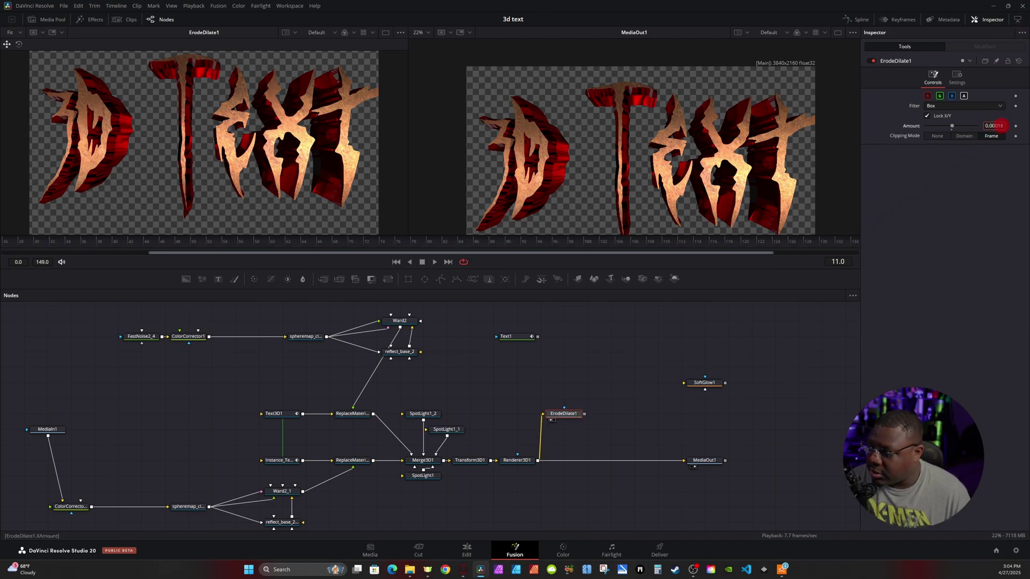
pyautogui.press('Return')
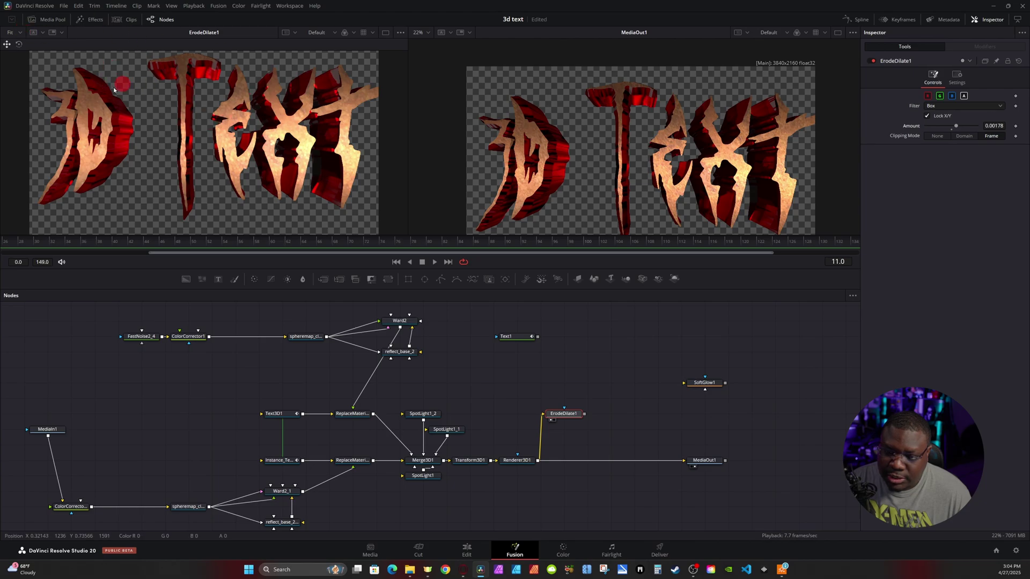
pyautogui.click(398, 121)
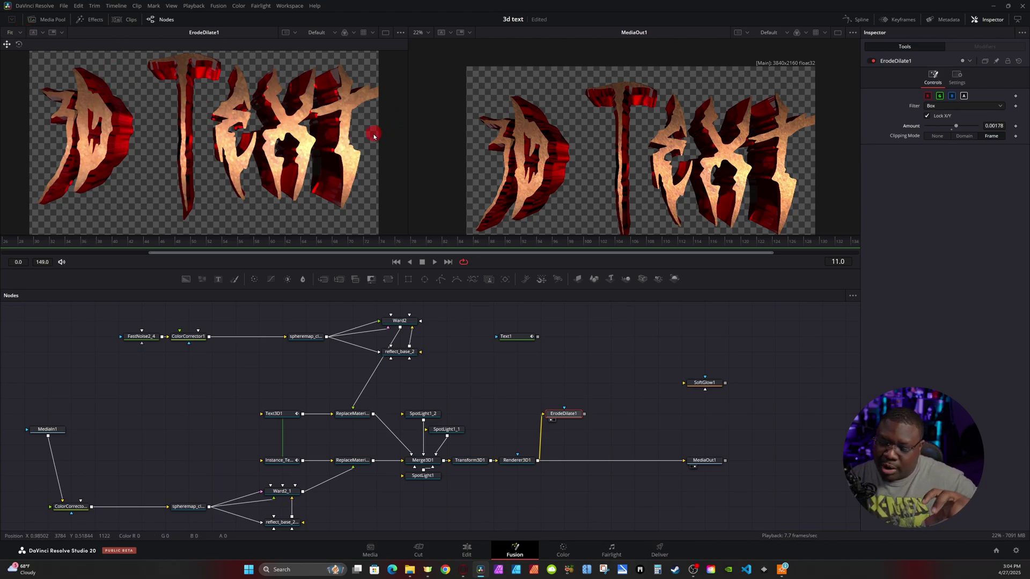
# - Add a Blur node after ErodeDilate1, place it below that node, and set its blur size to 7.3
pyautogui.click(575, 415)
pyautogui.click(302, 279)
pyautogui.moveTo(620, 420); pyautogui.dragTo(563, 429)
pyautogui.moveTo(926, 125); pyautogui.dragTo(928, 125)
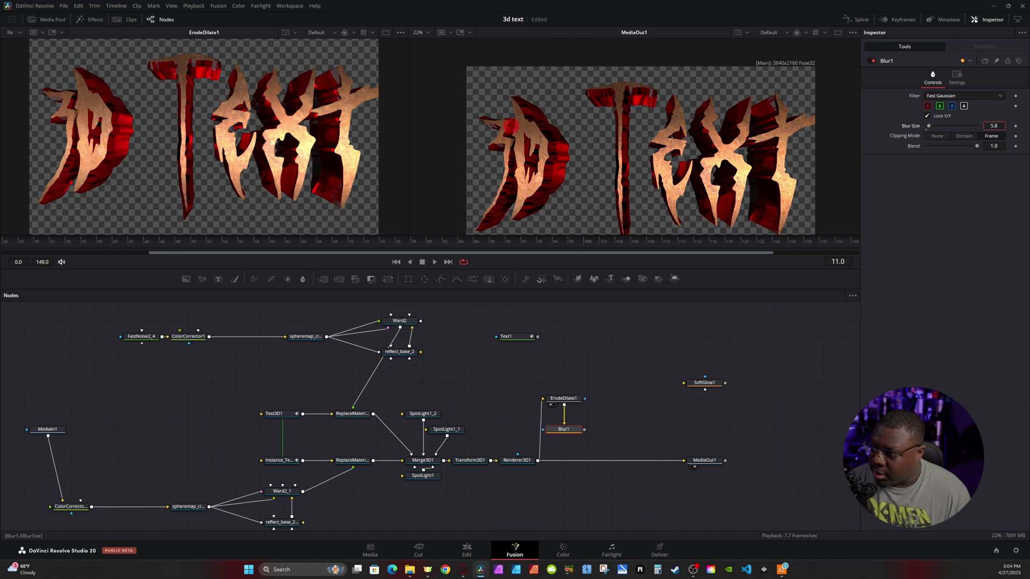
# - Add a Background node, mask it with Blur1's output, and set its color to white (#ffffff)
pyautogui.moveTo(186, 279); pyautogui.dragTo(565, 413)
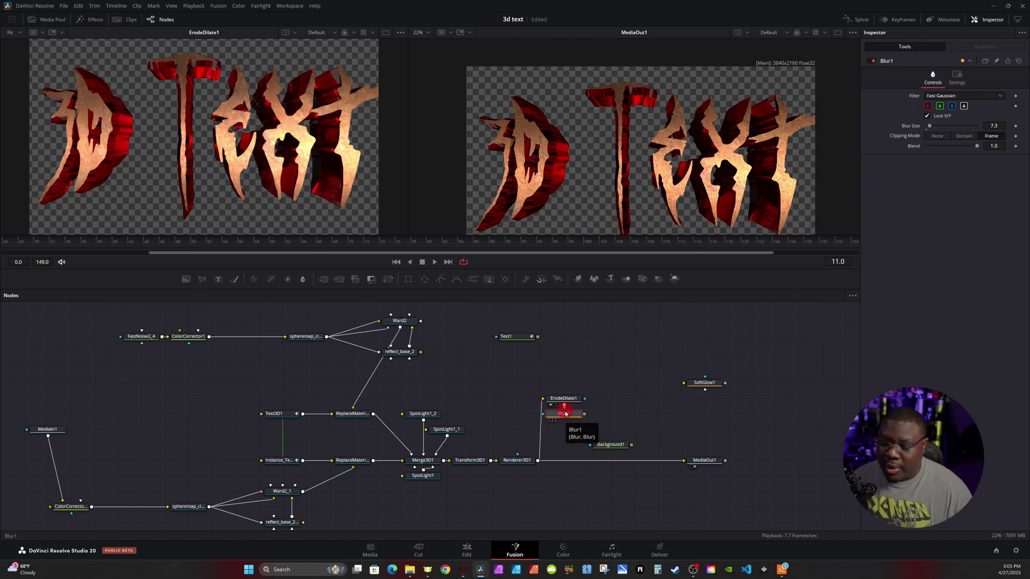
pyautogui.moveTo(587, 419); pyautogui.dragTo(620, 453)
pyautogui.click(618, 451)
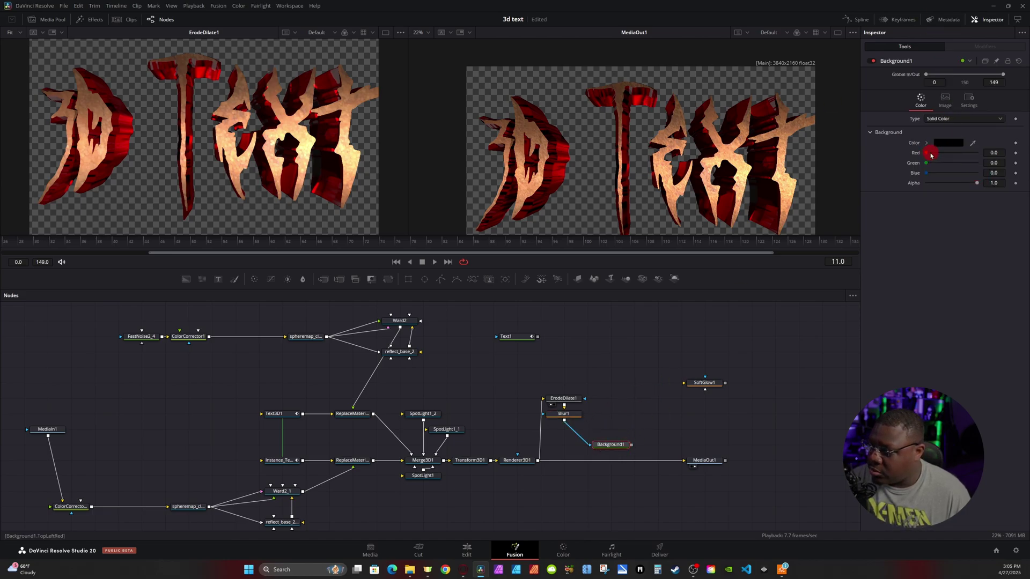
pyautogui.click(948, 143)
pyautogui.click(498, 322)
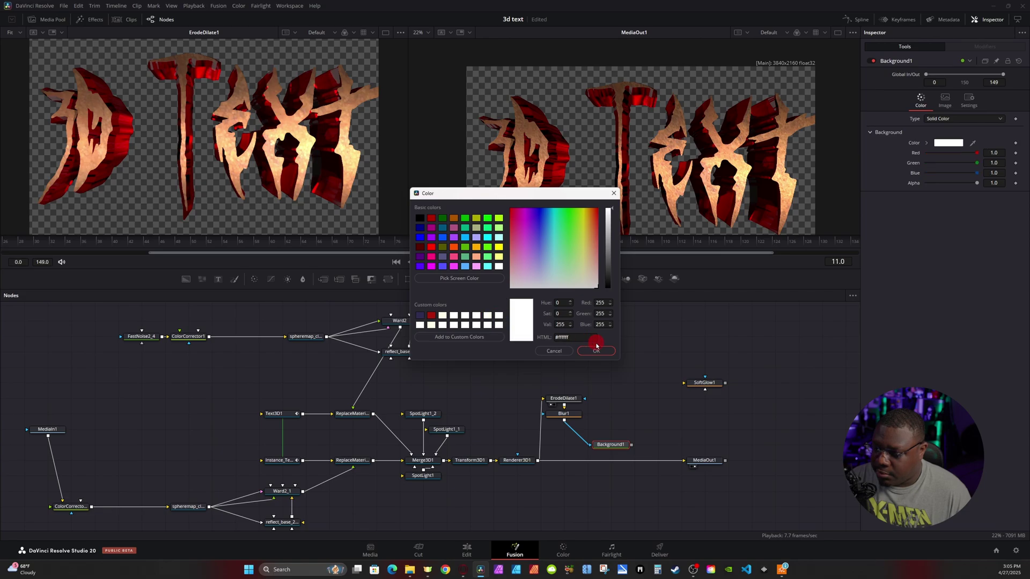
pyautogui.click(596, 351)
# - Merge Background1 with Renderer3D1's output and set Merge1's operator to Under
pyautogui.moveTo(631, 445); pyautogui.dragTo(538, 460)
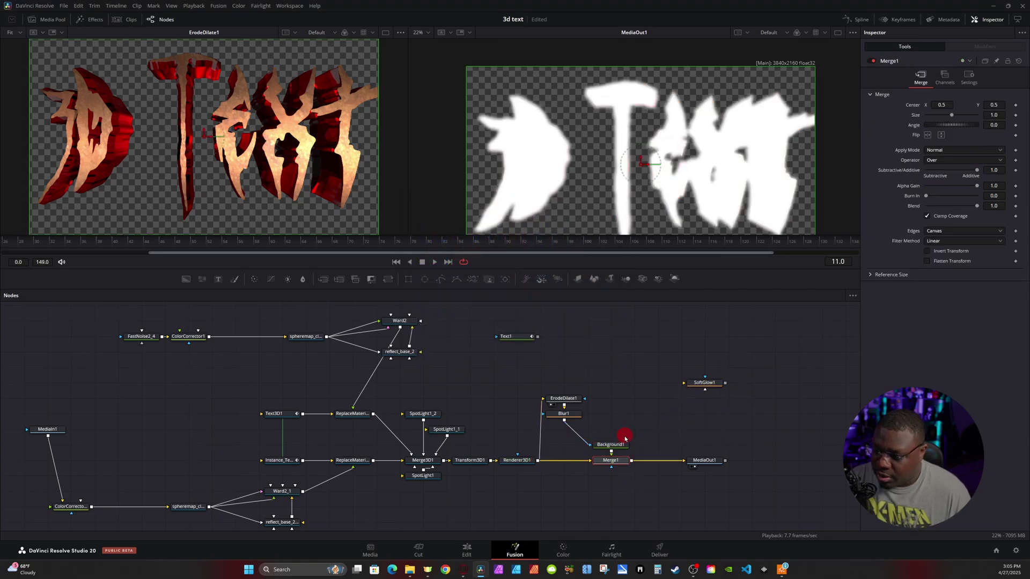
pyautogui.click(598, 461)
pyautogui.click(941, 162)
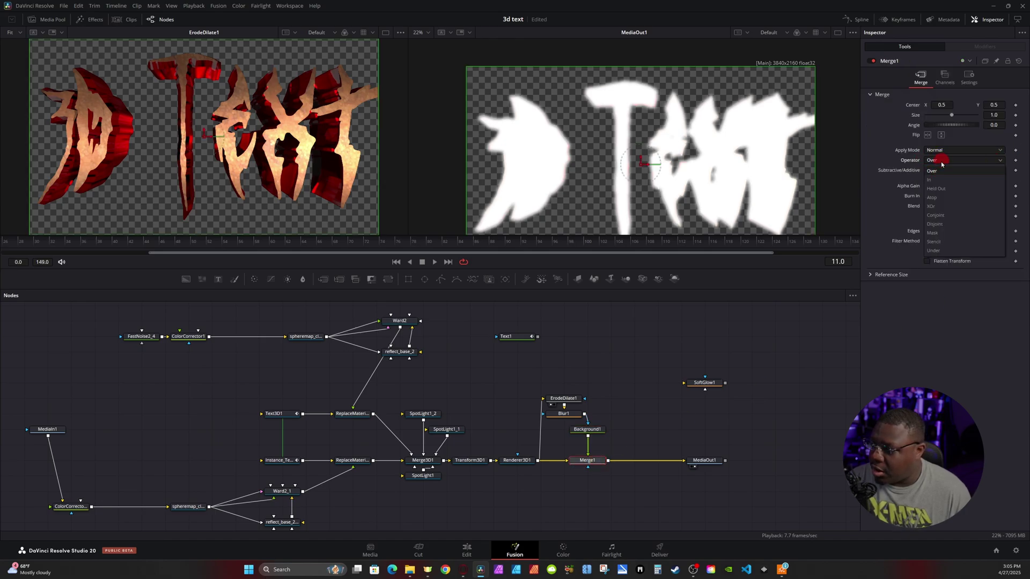
pyautogui.click(940, 251)
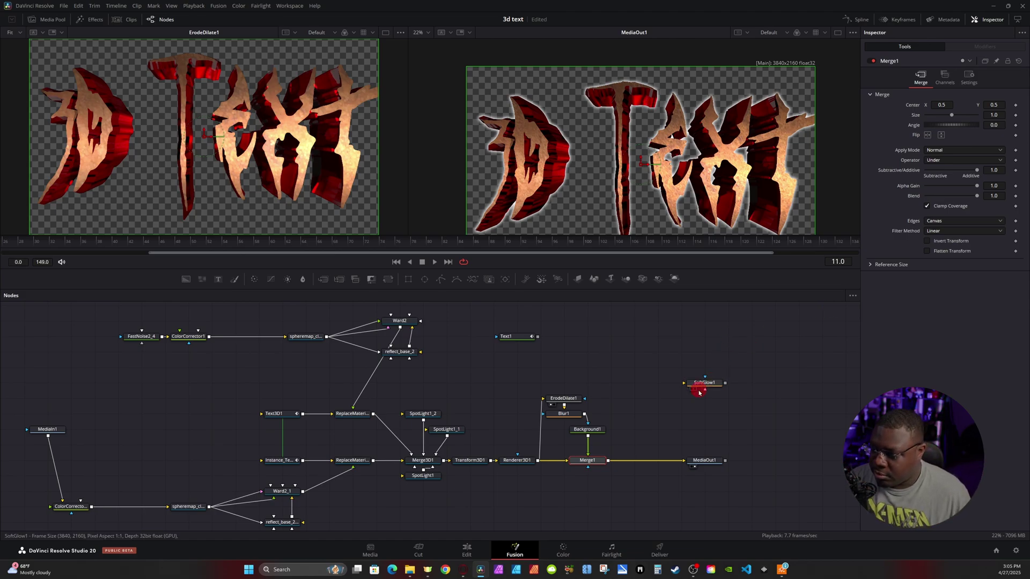
# - Insert SoftGlow1 between Background1 and Merge1, and arrange the glow branch nodes in a column above the merge
pyautogui.moveTo(602, 430); pyautogui.dragTo(625, 414)
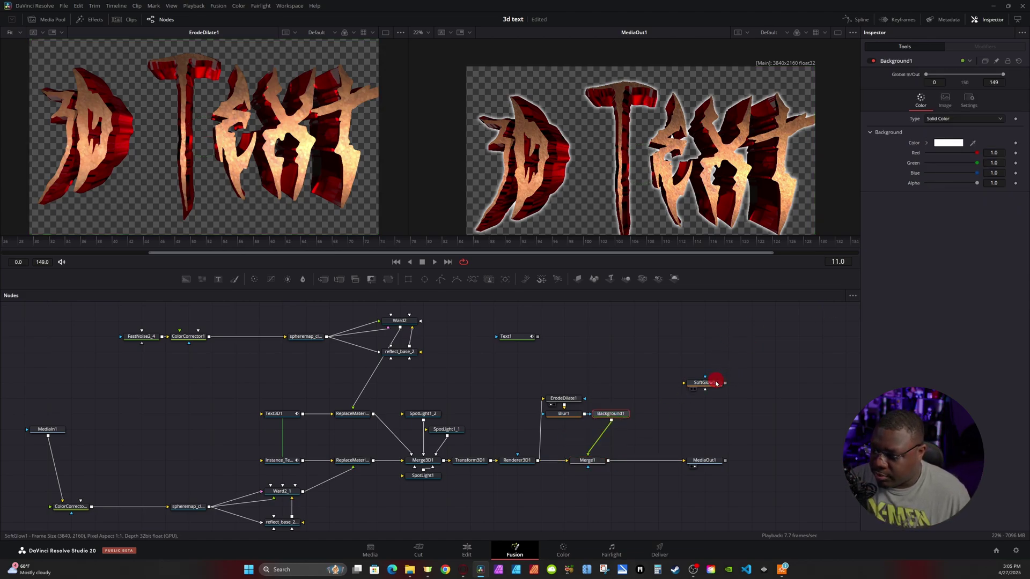
pyautogui.moveTo(705, 382); pyautogui.dragTo(620, 446)
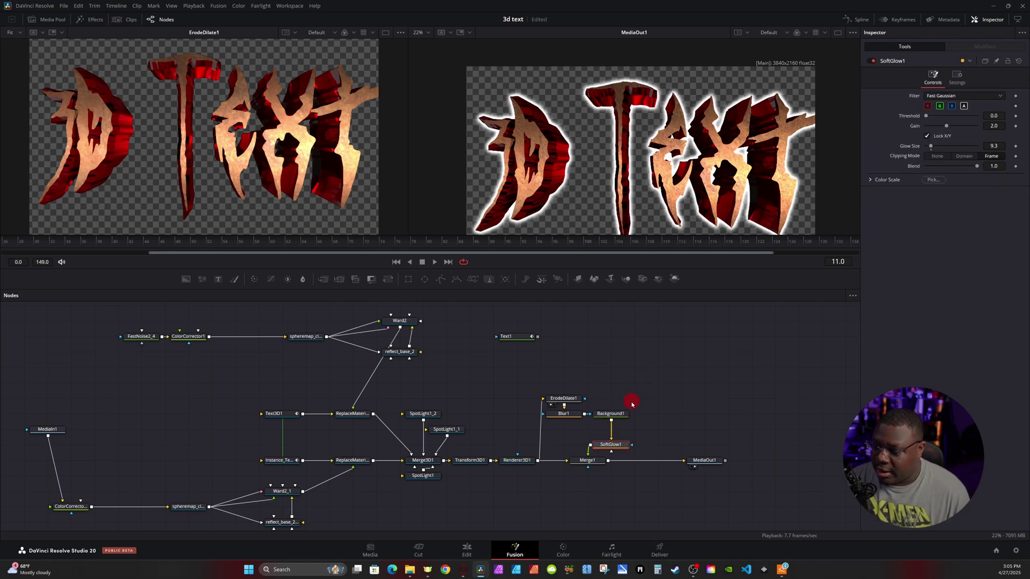
pyautogui.moveTo(539, 388); pyautogui.dragTo(556, 362)
# - Duplicate the Erode Dilate, Blur, Background and Soft Glow nodes beside the originals, and feed the copied ErodeDilate1_1 from Renderer3D1
pyautogui.click(632, 392)
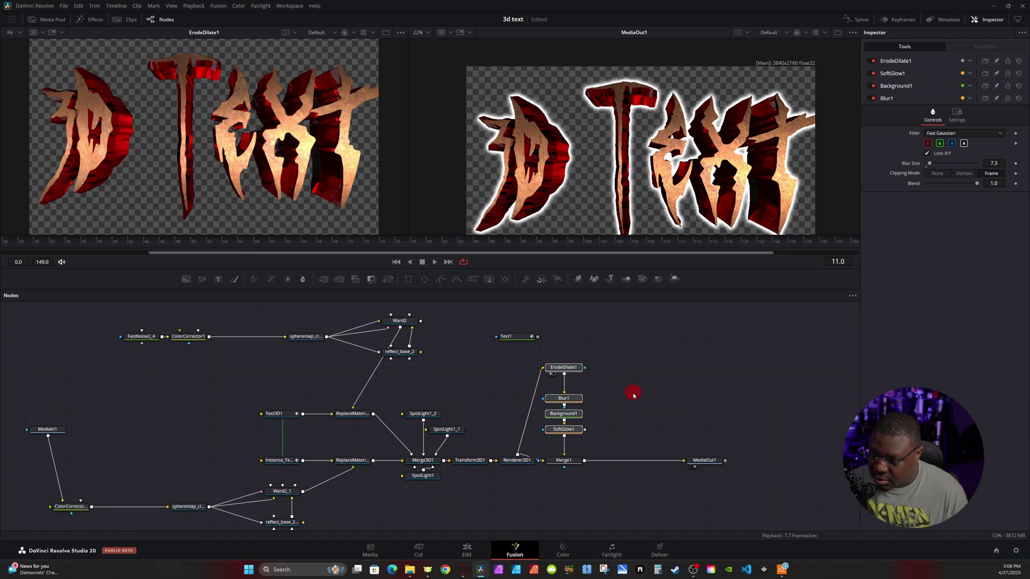
pyautogui.hotkey('ctrl', 'v')
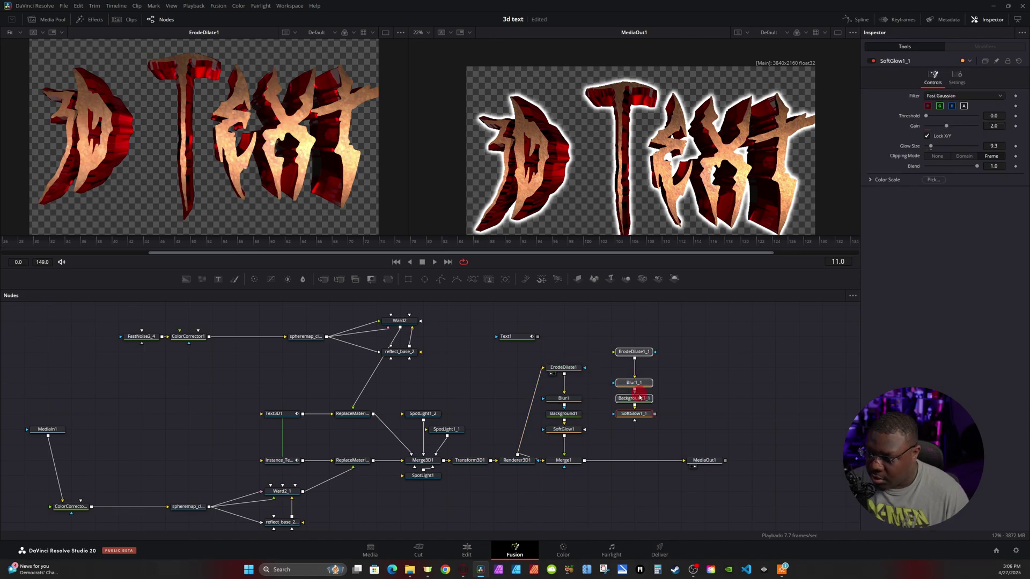
pyautogui.moveTo(643, 390); pyautogui.dragTo(643, 406)
pyautogui.moveTo(517, 452); pyautogui.dragTo(615, 367)
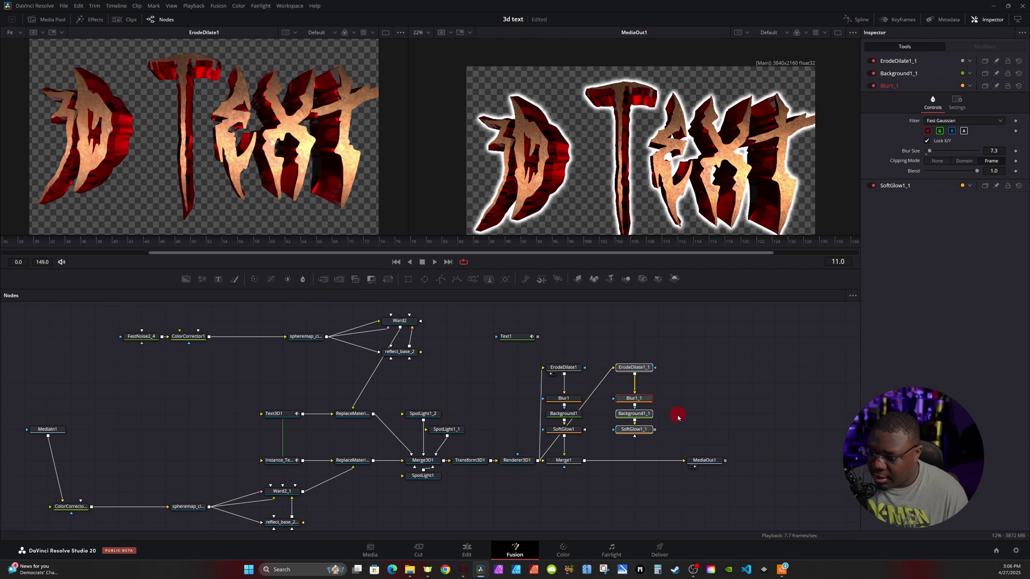
# - Merge SoftGlow1_1 with Merge1's output and set Merge2's operator to Under
pyautogui.moveTo(655, 430); pyautogui.dragTo(585, 463)
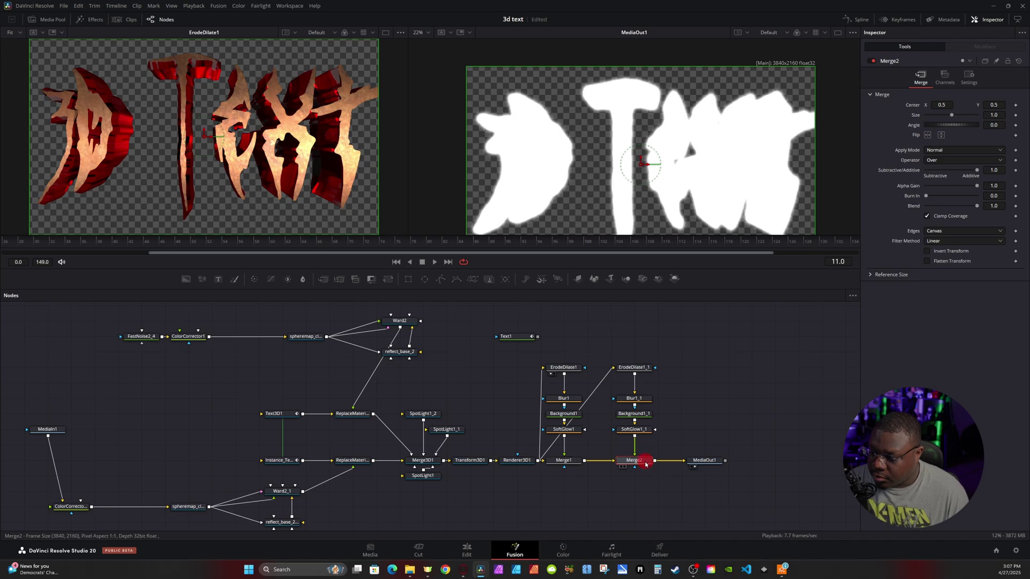
pyautogui.click(974, 161)
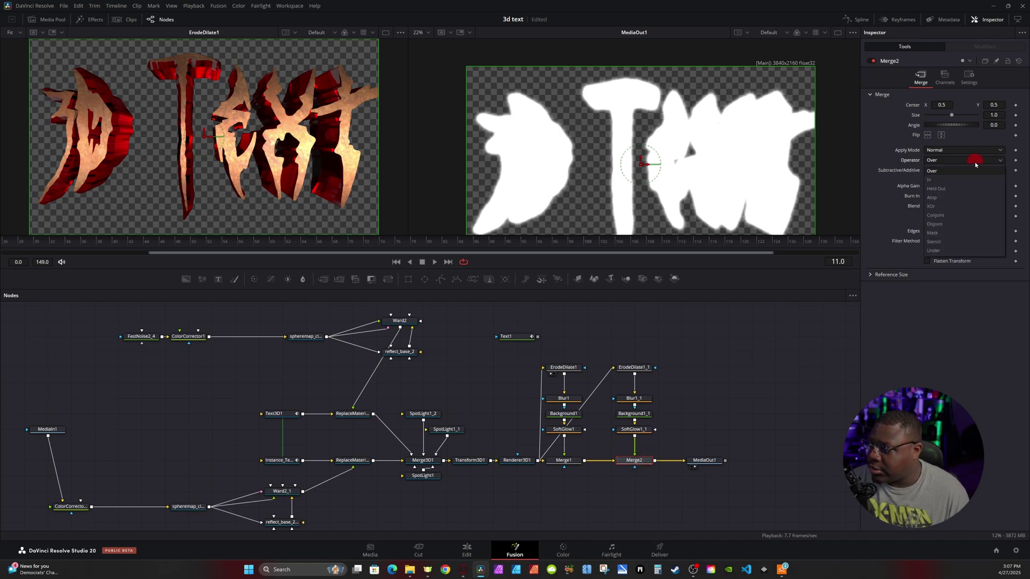
pyautogui.click(937, 251)
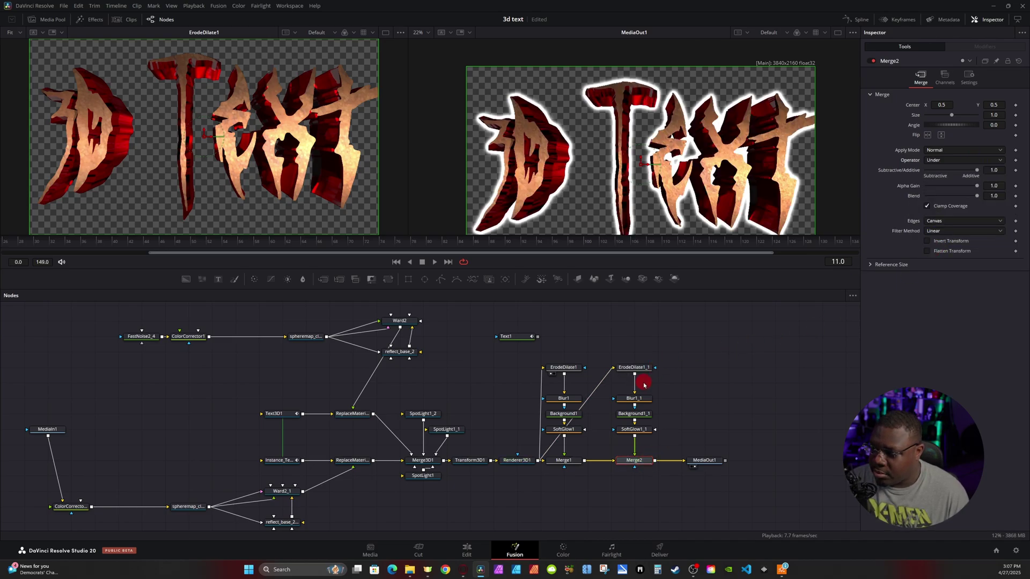
# - Change Background1_1's color to the saved custom red for the outer glow
pyautogui.click(634, 414)
pyautogui.moveTo(977, 169); pyautogui.dragTo(933, 164)
pyautogui.click(948, 143)
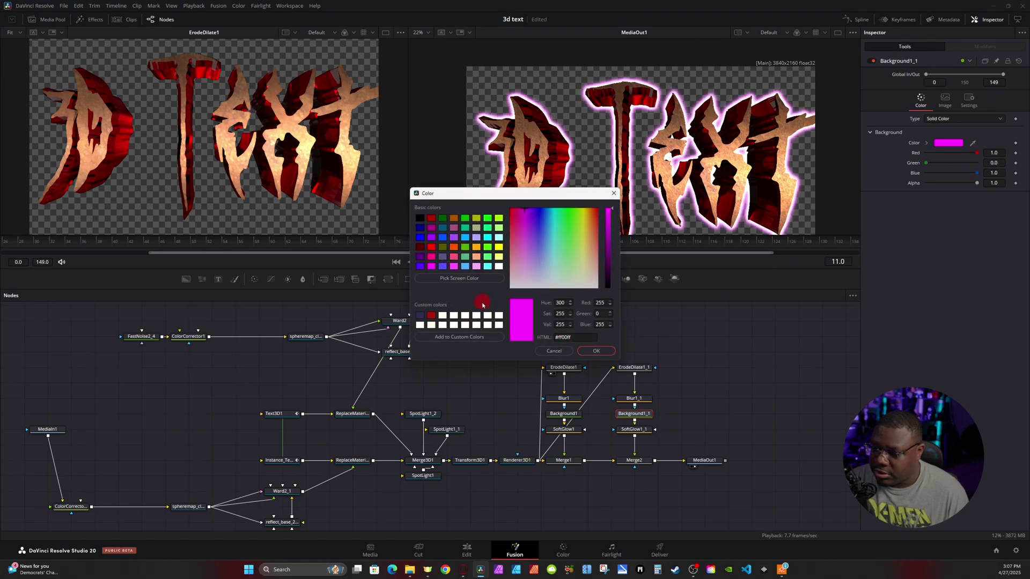
pyautogui.click(432, 321)
pyautogui.click(596, 350)
# - Increase ErodeDilate1_1's amount to widen the red outer glow around the text
pyautogui.click(642, 368)
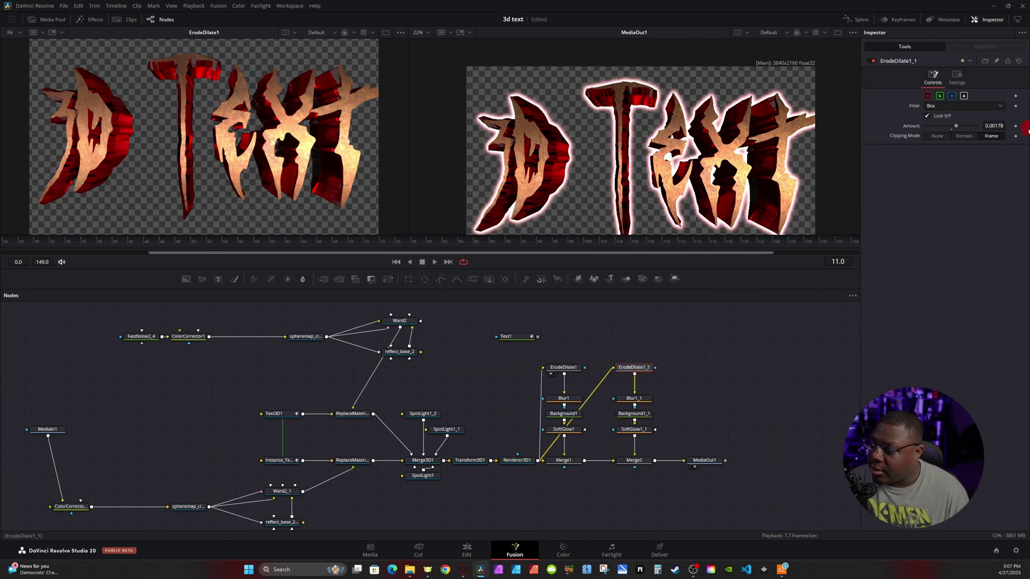
pyautogui.scroll(2, 993, 125)
pyautogui.scroll(5, 992, 125)
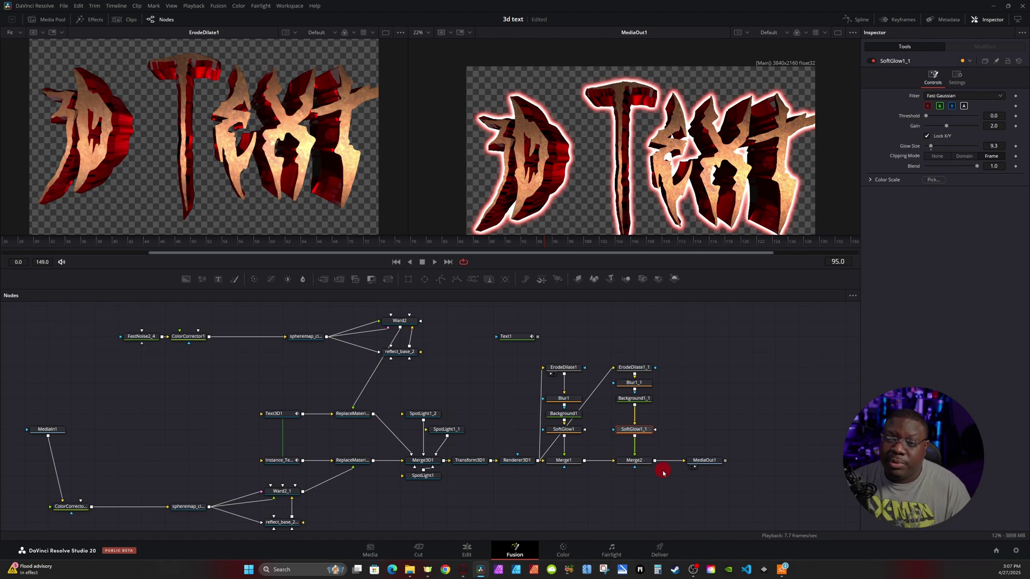
# - Pull both glow branches with Merge1 and Merge2 out of the render chain and reopen the effects library
pyautogui.moveTo(667, 471); pyautogui.dragTo(540, 349)
pyautogui.moveTo(564, 467); pyautogui.dragTo(704, 390)
pyautogui.click(94, 19)
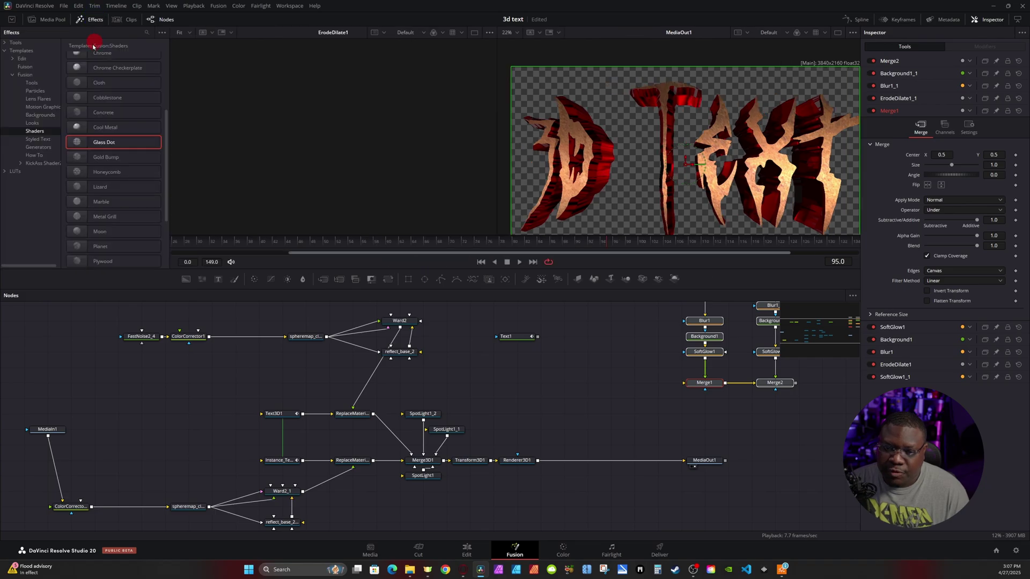
# - Search the effects library for "key" and insert KeyFloPlus Glo between Renderer3D1 and MediaOut1
pyautogui.click(22, 58)
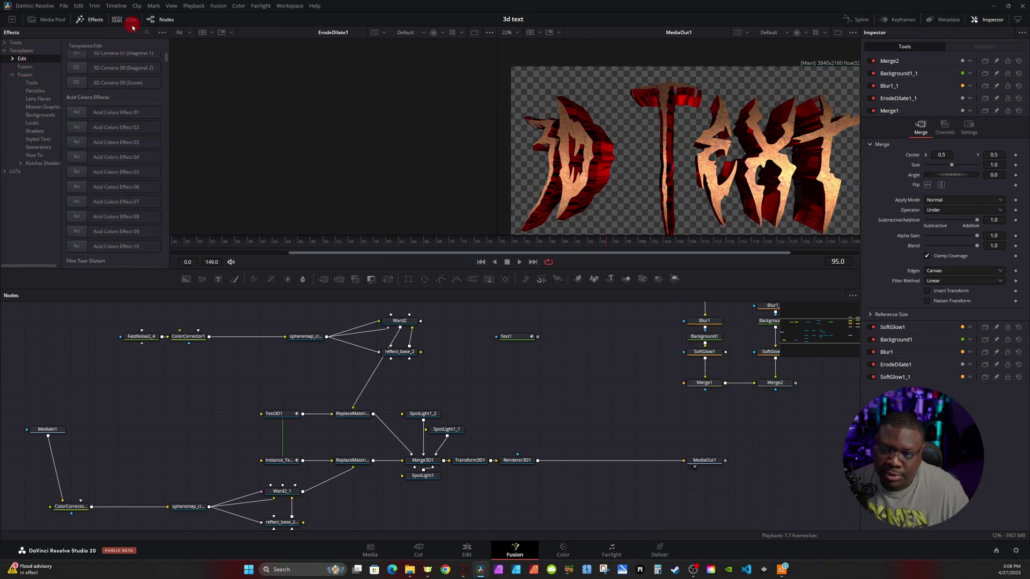
pyautogui.click(146, 33)
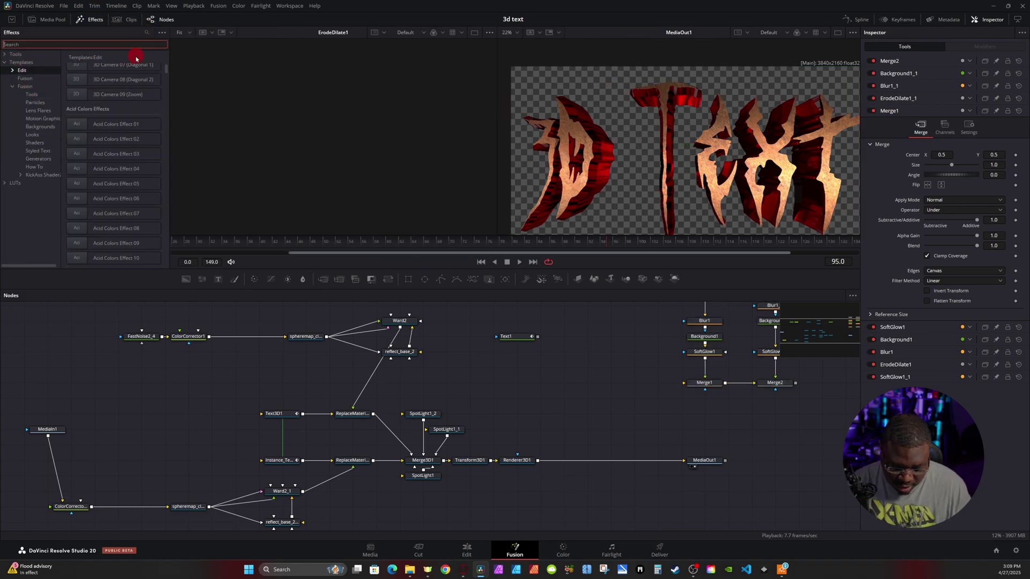
pyautogui.write('key')
pyautogui.moveTo(104, 109); pyautogui.dragTo(599, 462)
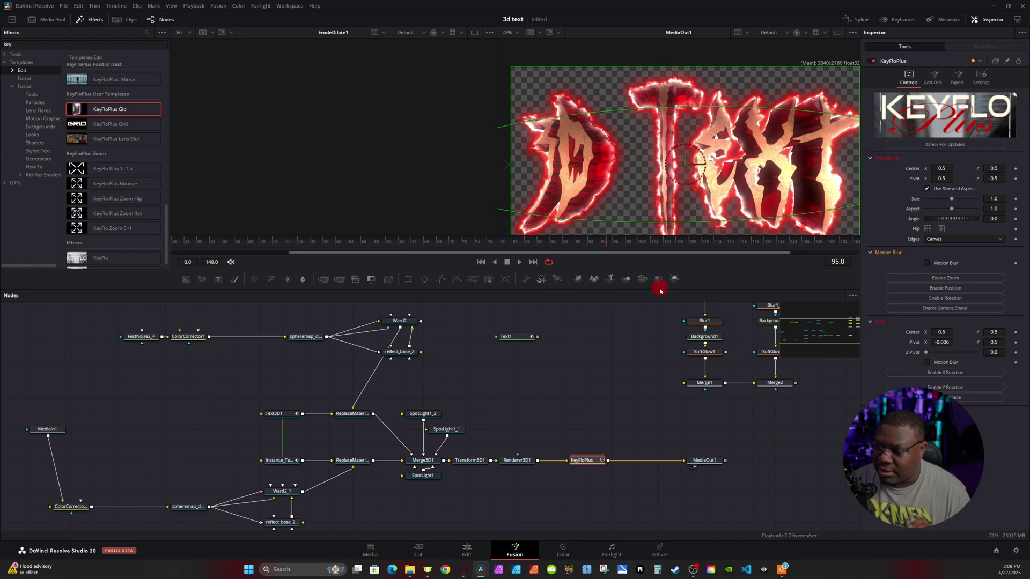
# - Pull the KeyFloPlus node out of the chain and reconnect Renderer3D1 directly to MediaOut1
pyautogui.rightClick(587, 463)
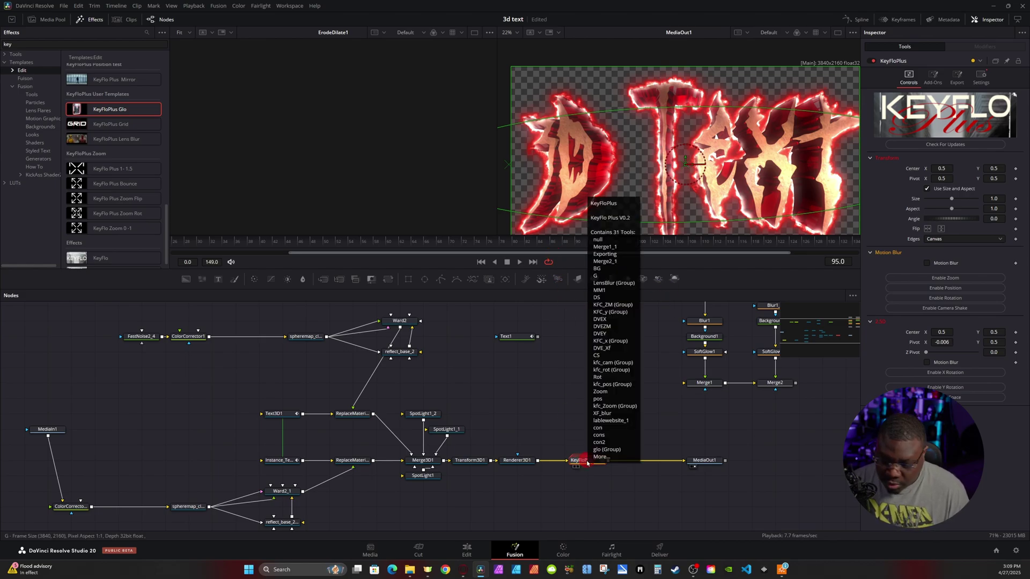
pyautogui.moveTo(587, 463); pyautogui.dragTo(605, 398)
pyautogui.moveTo(538, 460); pyautogui.dragTo(706, 458)
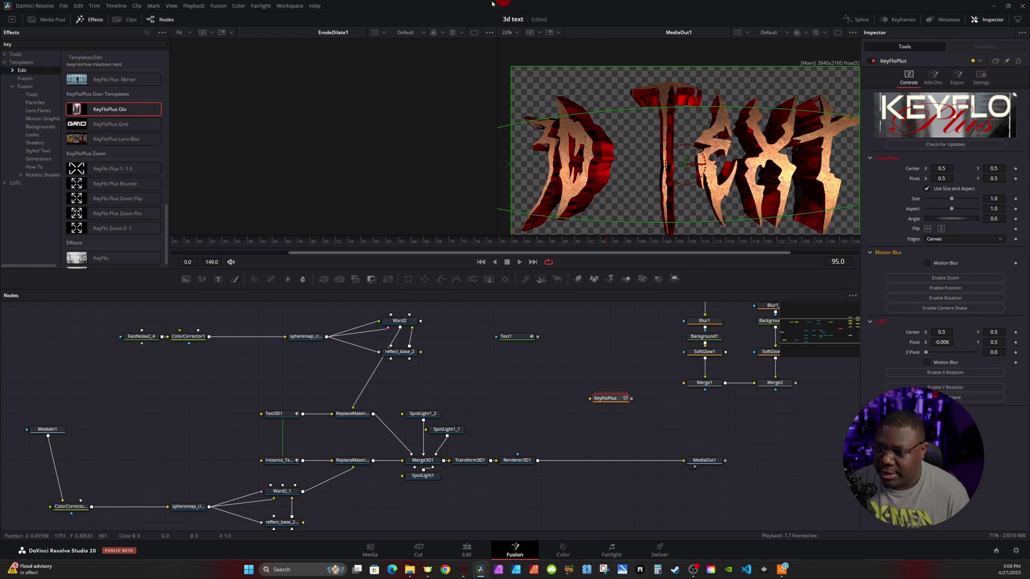
# - Switch to a single MediaOut1 viewer, hide the media and effects libraries, and enlarge the viewer area
pyautogui.click(49, 19)
pyautogui.click(838, 32)
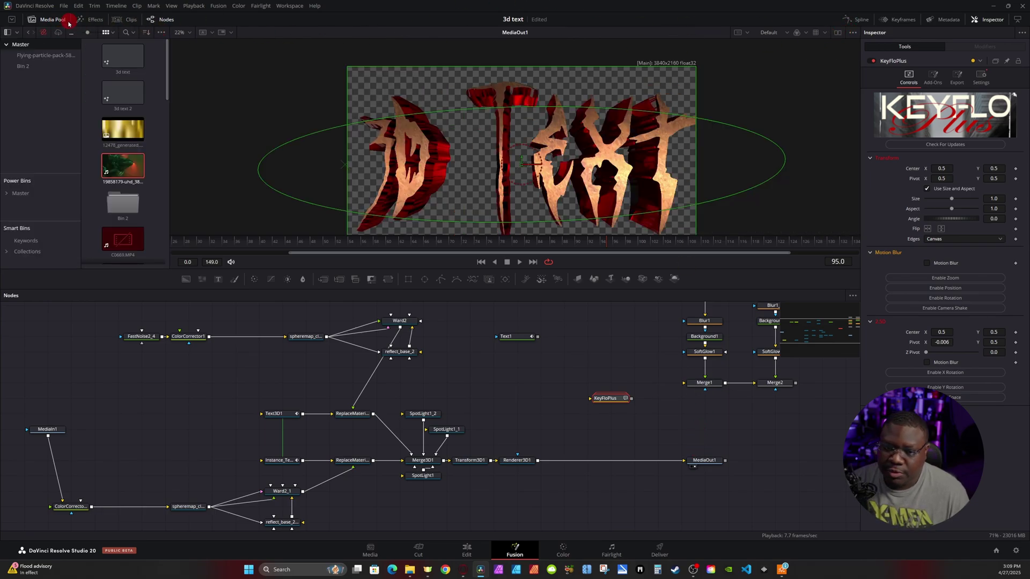
pyautogui.click(52, 20)
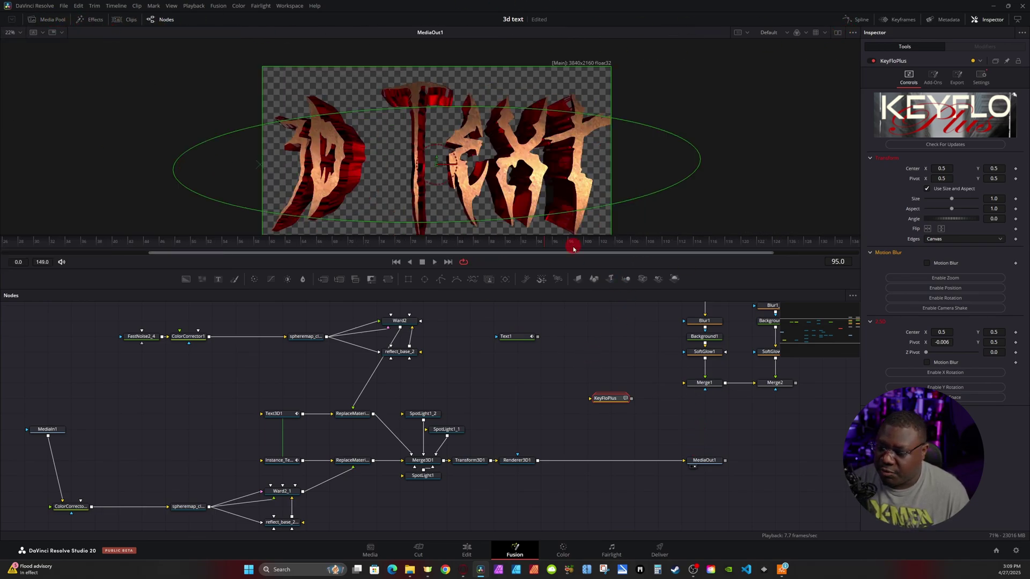
pyautogui.moveTo(671, 288); pyautogui.dragTo(555, 424)
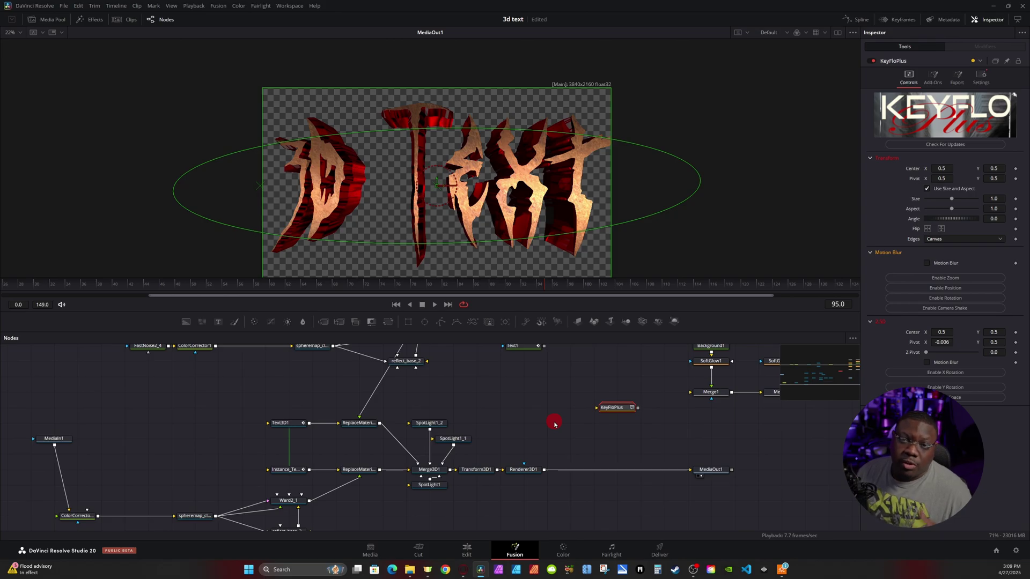
# - Apply a Follower to the text in Text3D1's CharacterLevelStyling1 modifier
pyautogui.click(279, 423)
pyautogui.click(985, 46)
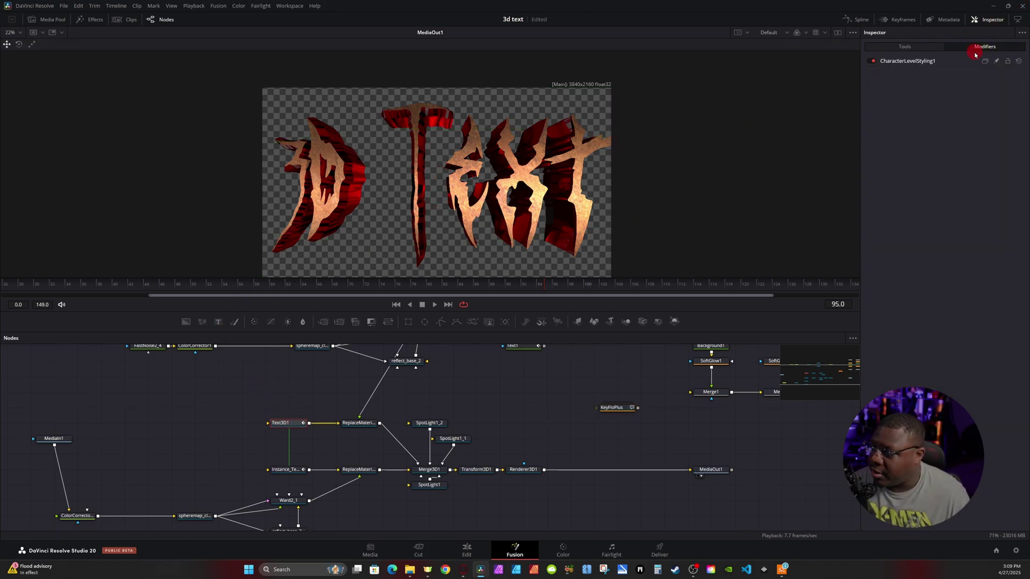
pyautogui.click(907, 62)
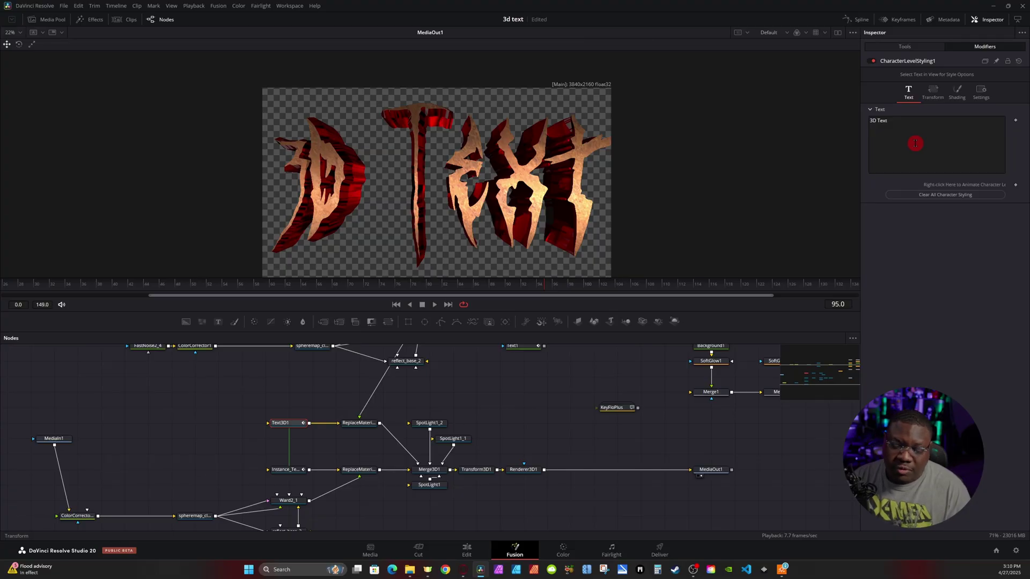
pyautogui.rightClick(909, 149)
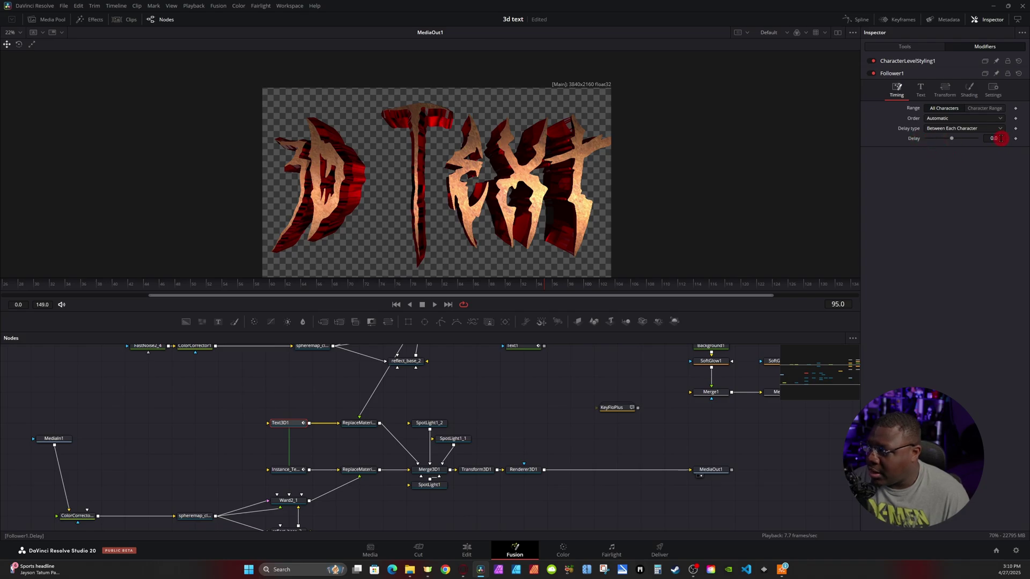
# - Set the Follower's order to Left to Right with a delay of 2.0 between each character
pyautogui.click(1000, 139)
pyautogui.click(975, 119)
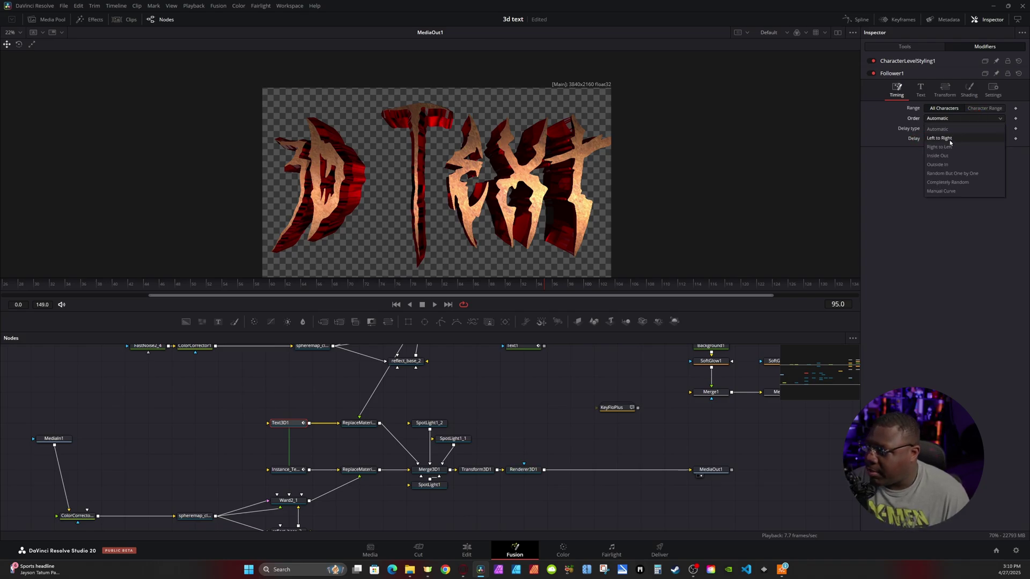
pyautogui.click(961, 137)
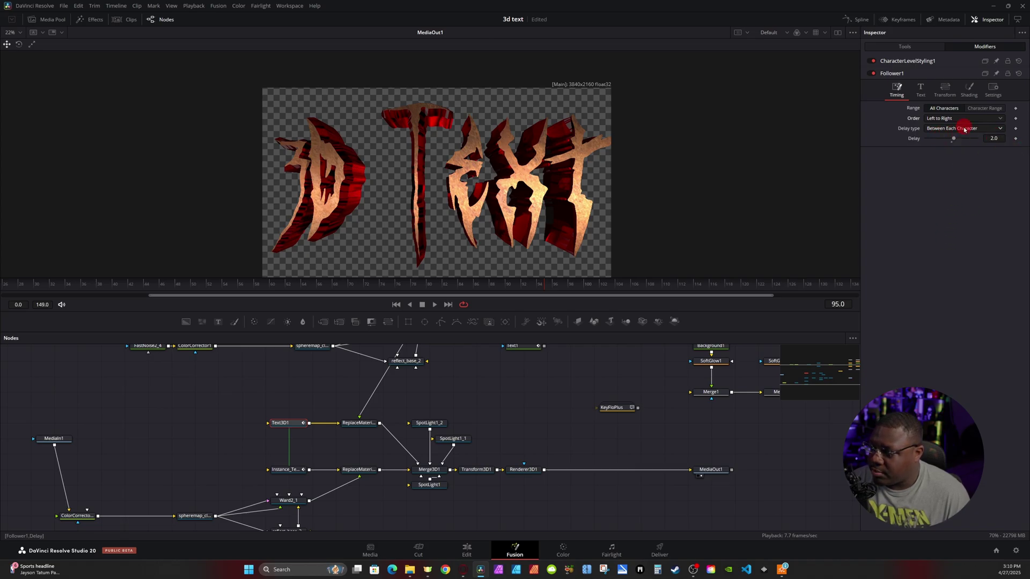
# - Save the project and keyframe the Follower's shading Y rotation at 90 on frame 0
pyautogui.click(969, 90)
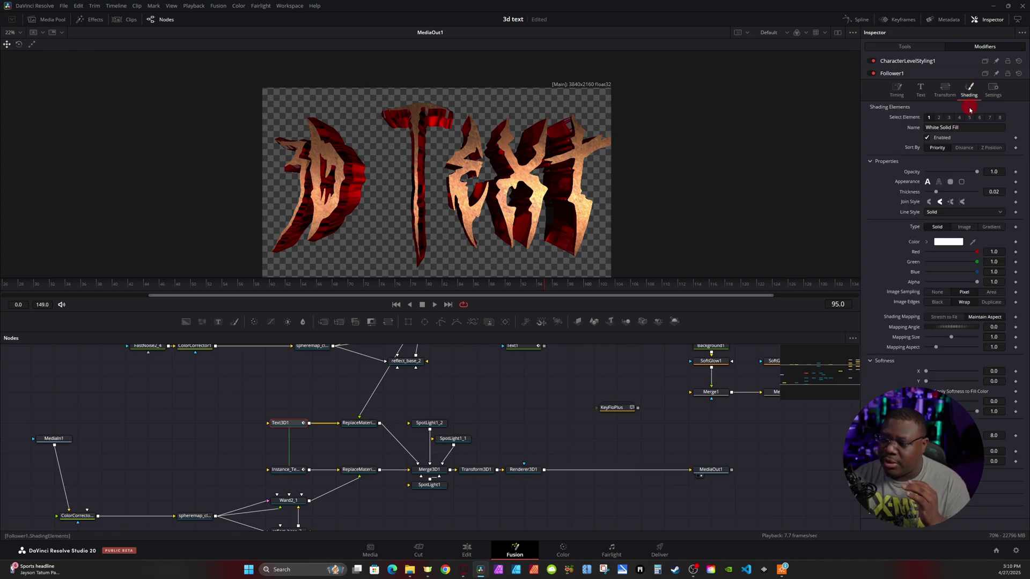
pyautogui.hotkey('ctrl', 's')
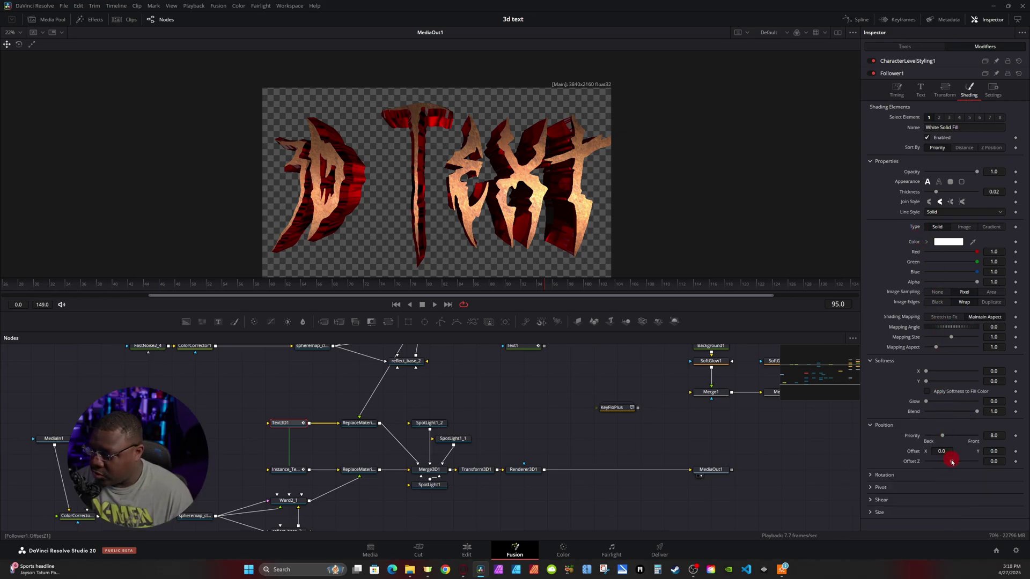
pyautogui.click(870, 475)
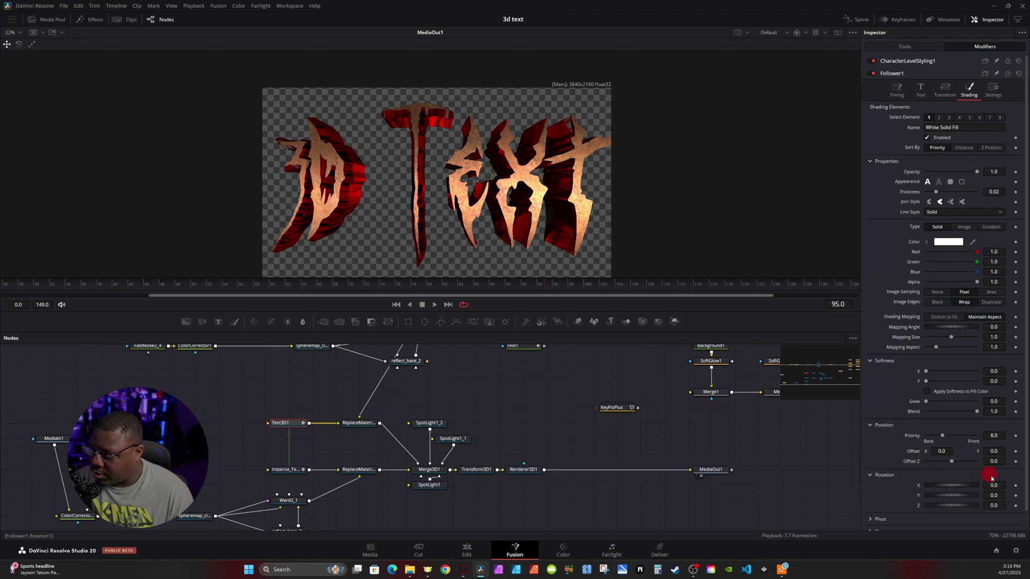
pyautogui.moveTo(214, 294); pyautogui.dragTo(57, 302)
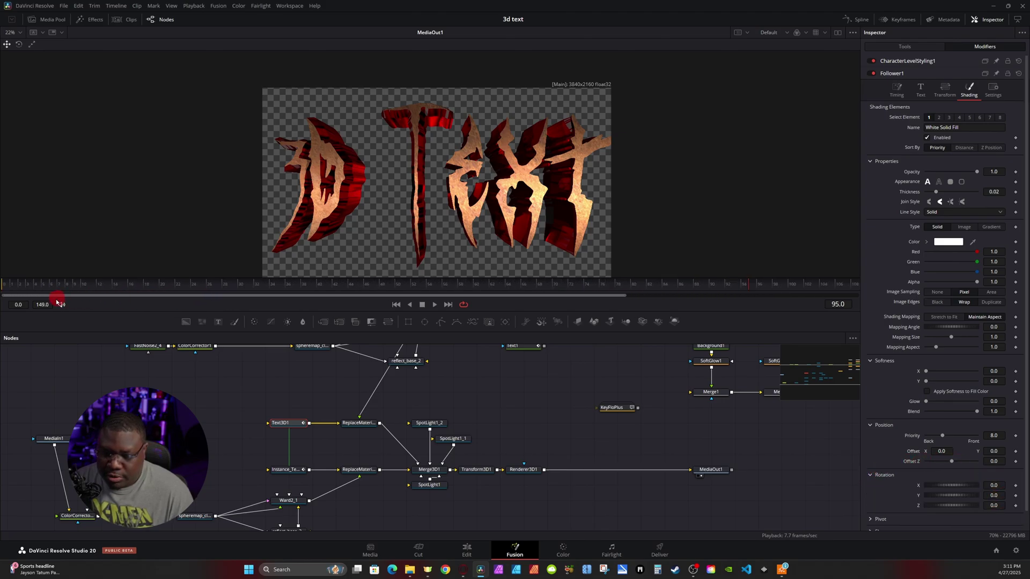
pyautogui.click(8, 289)
pyautogui.click(1009, 498)
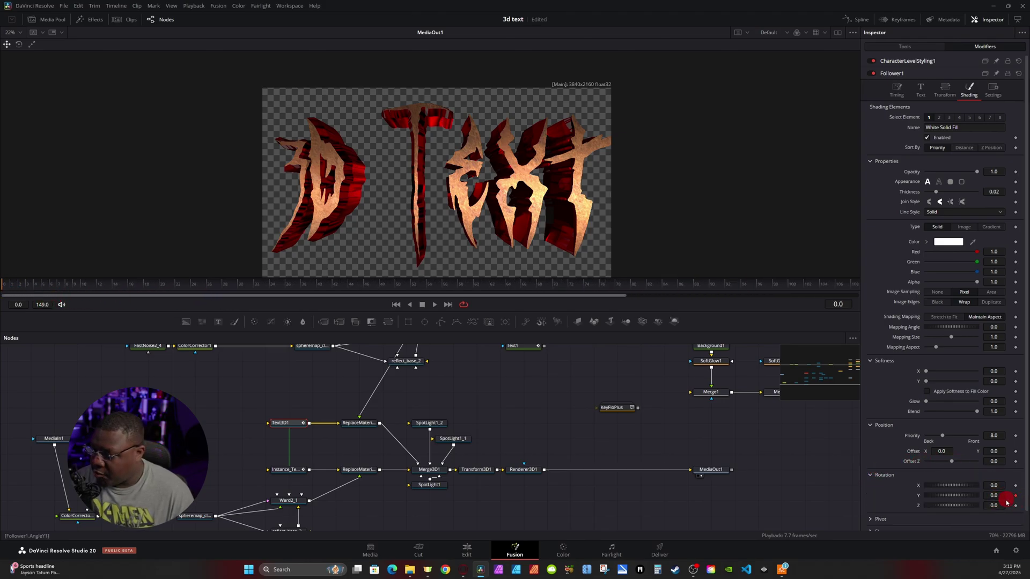
pyautogui.write('90')
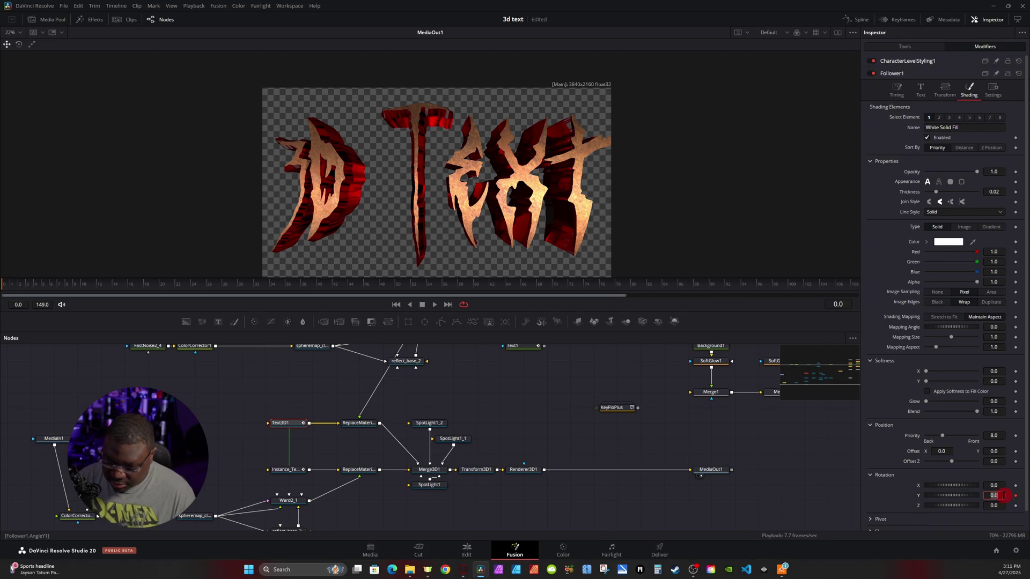
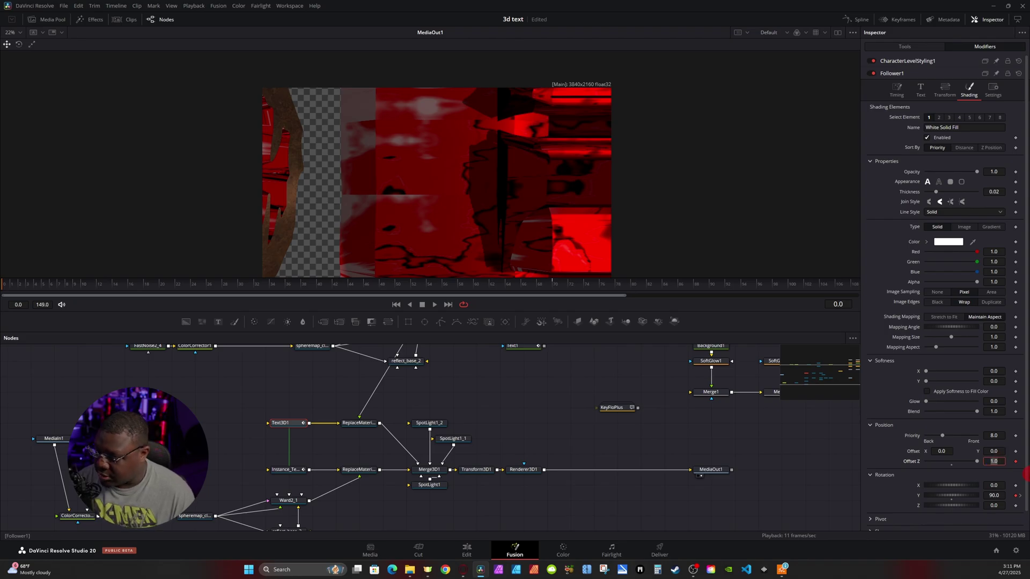
# - Animate the Follower's Offset Z from 3.0 on frame 0 to 0.0 on frame 90 and play the animation
pyautogui.press('Tab')
pyautogui.moveTo(607, 286); pyautogui.dragTo(713, 292)
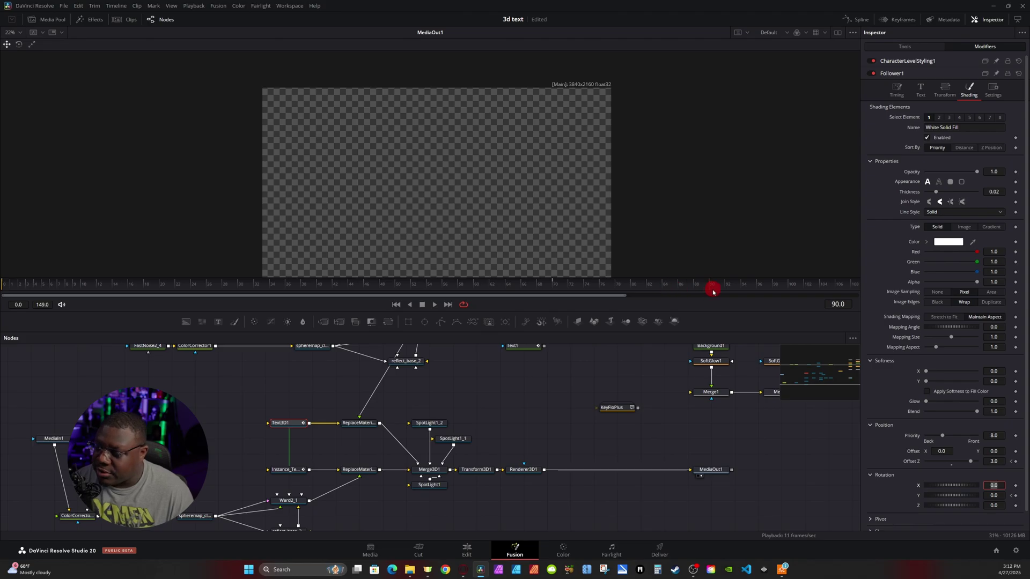
pyautogui.click(954, 462)
pyautogui.press('space')
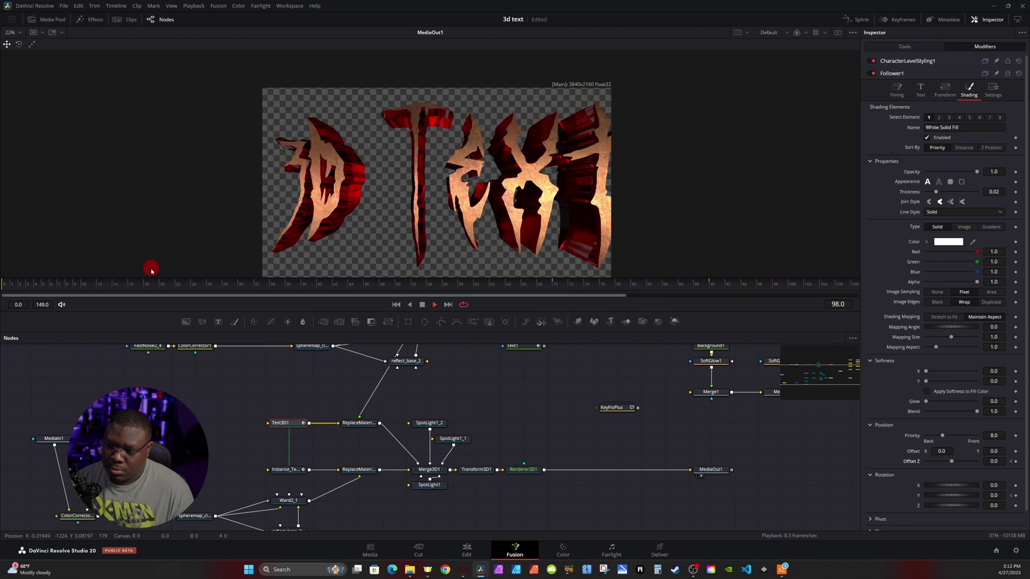
# - Show the keyframes for only the selected Text3D1 and expand its Offset Z and Angle Y tracks
pyautogui.click(864, 19)
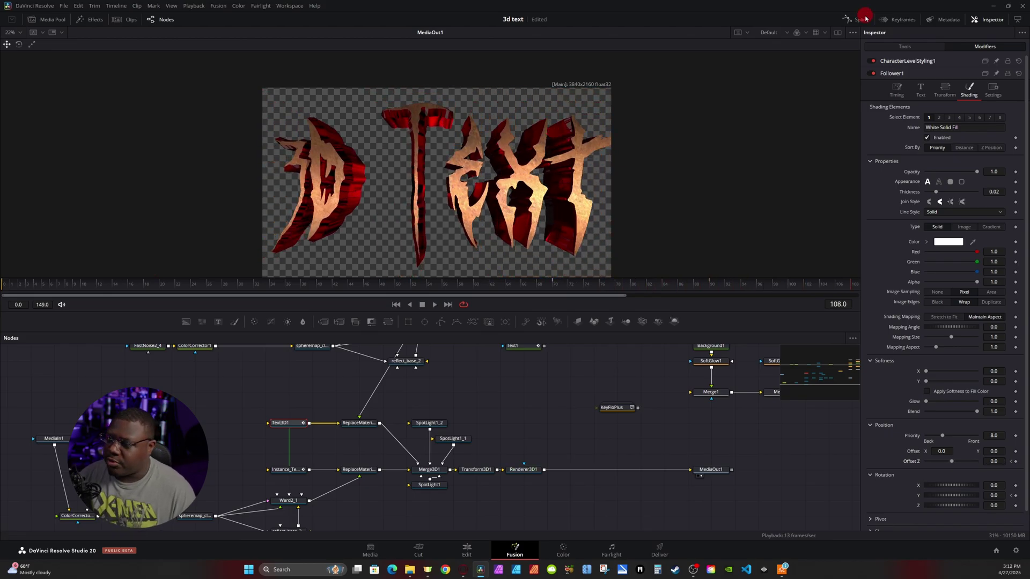
pyautogui.click(898, 19)
pyautogui.click(851, 339)
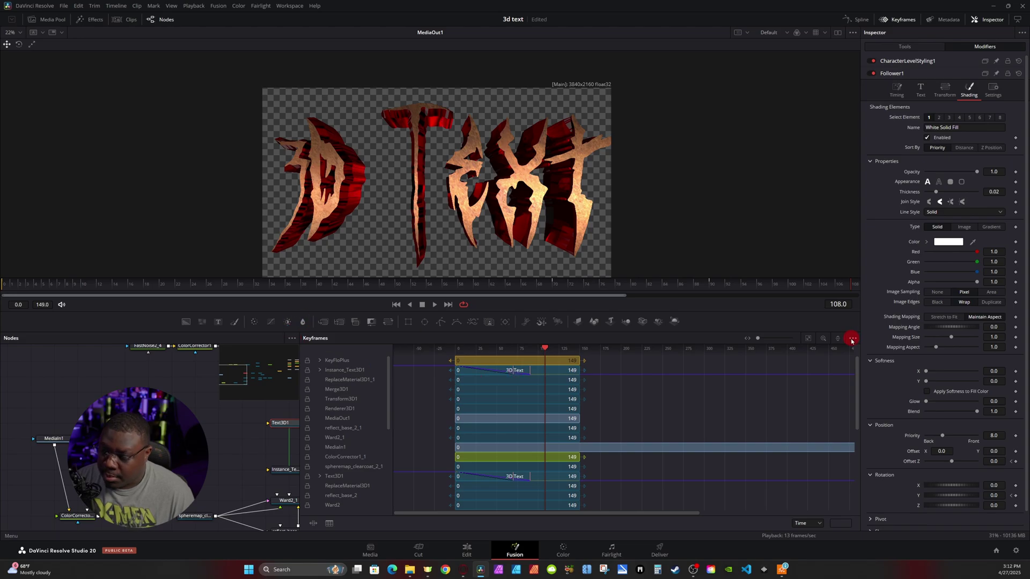
pyautogui.click(818, 350)
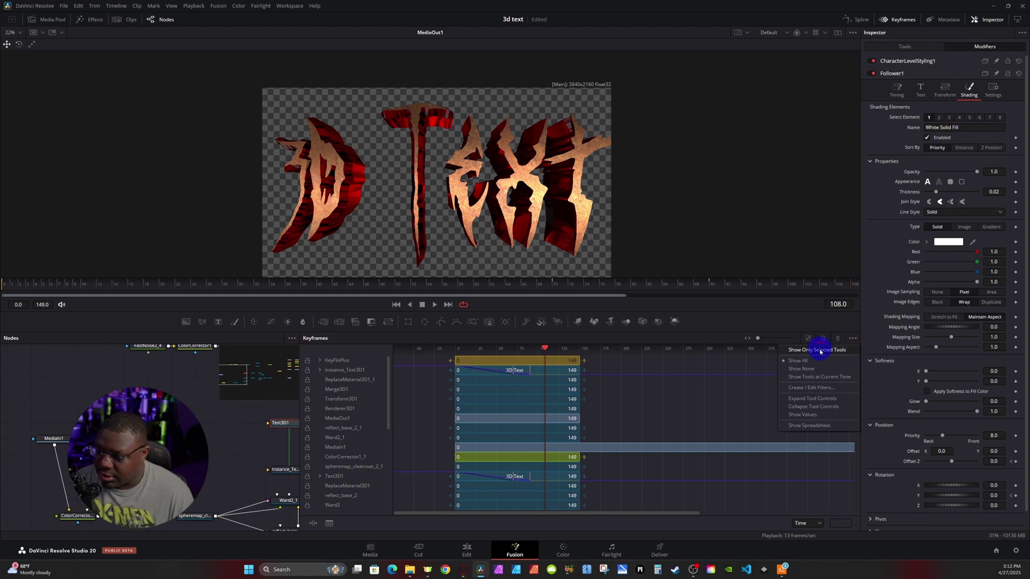
pyautogui.click(321, 365)
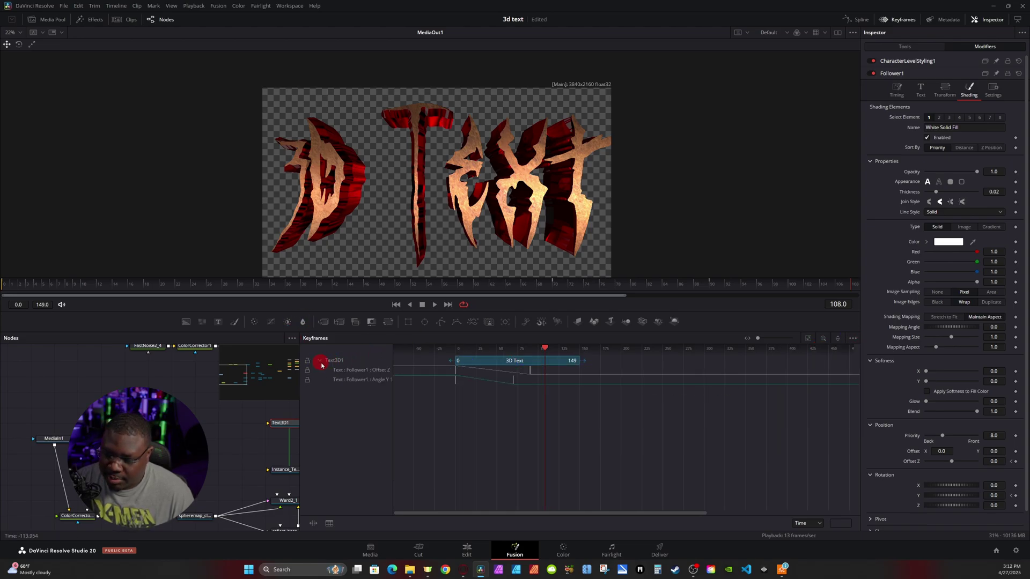
# - Move the Offset Z end keyframe to about frame 70 and the Angle Y end keyframe to frame 90, then preview the motion
pyautogui.click(528, 374)
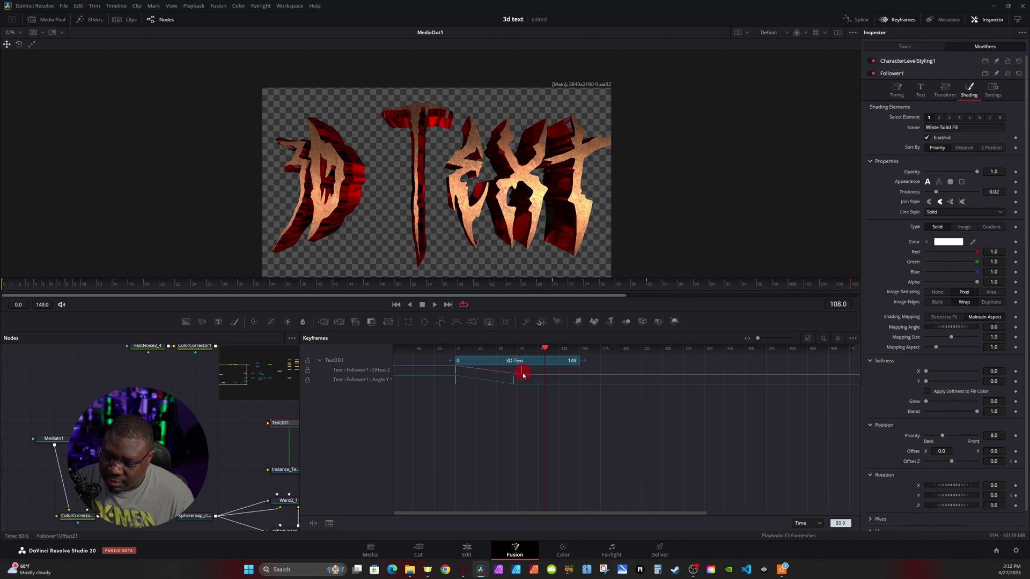
pyautogui.moveTo(516, 381); pyautogui.dragTo(523, 385)
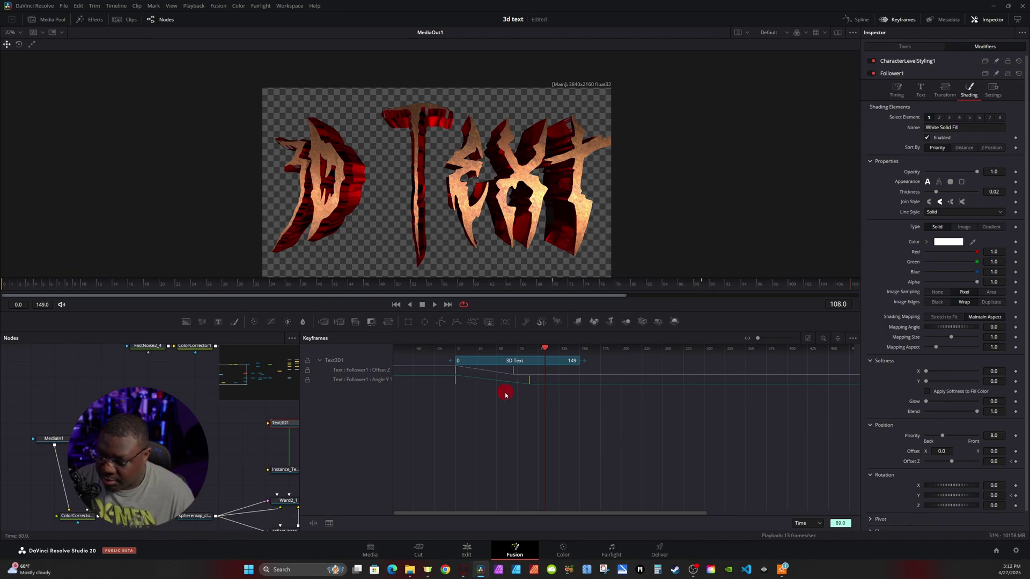
pyautogui.moveTo(424, 288); pyautogui.dragTo(727, 292)
pyautogui.click(435, 360)
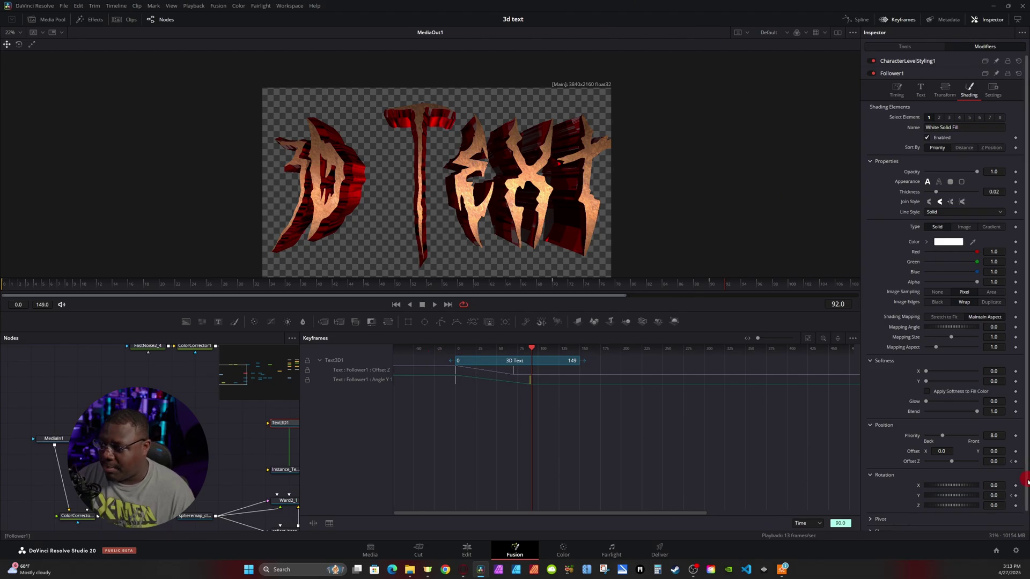
pyautogui.scroll(-1, 940, 424)
pyautogui.moveTo(942, 417); pyautogui.dragTo(940, 424)
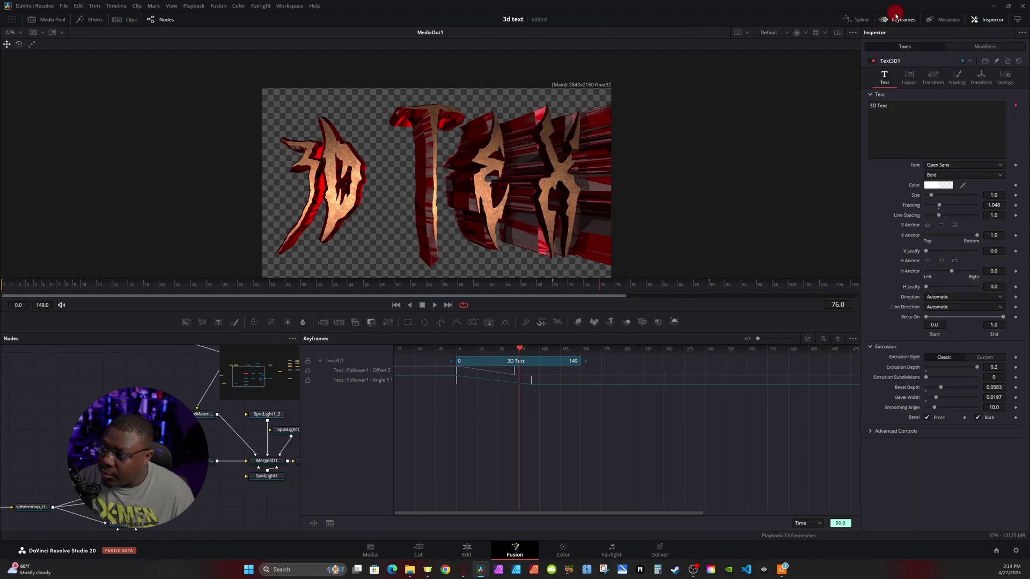
# - Replace the keyframe view with the spline editor and fit Text3D1's Offset Z and Angle Y curves in view
pyautogui.click(896, 19)
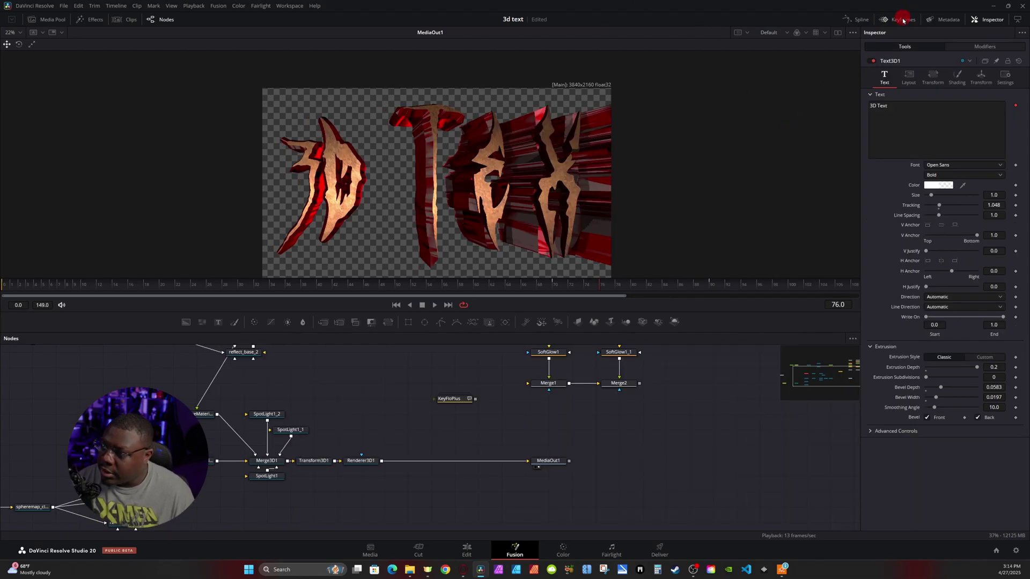
pyautogui.click(857, 21)
pyautogui.click(242, 360)
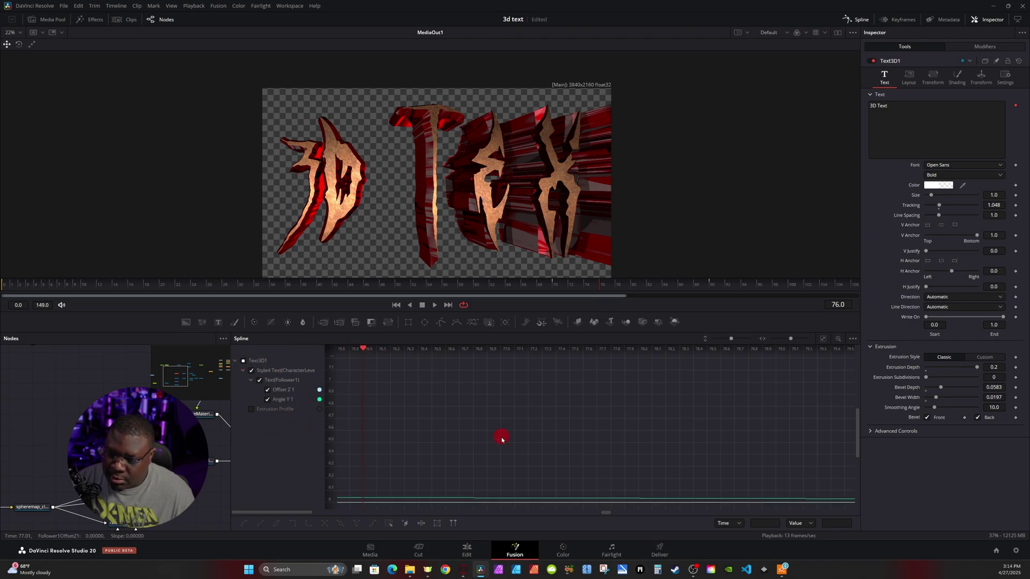
pyautogui.click(824, 339)
pyautogui.click(822, 341)
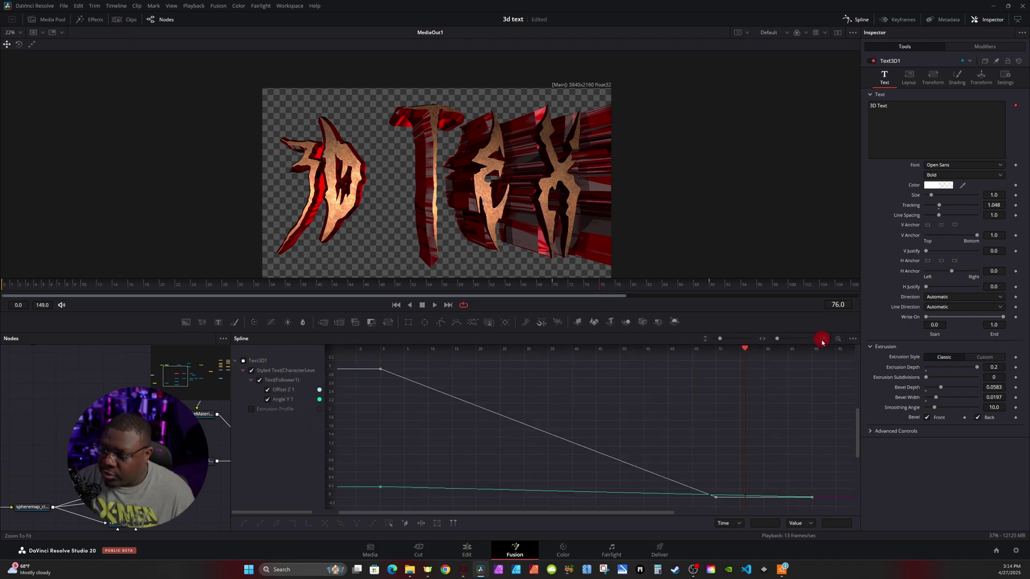
# - Smooth Text3D1's Offset Z and Angle Y spline curves and ease their keyframes with Ease In 50.0 and Ease Out 33.0
pyautogui.click(391, 524)
pyautogui.click(395, 518)
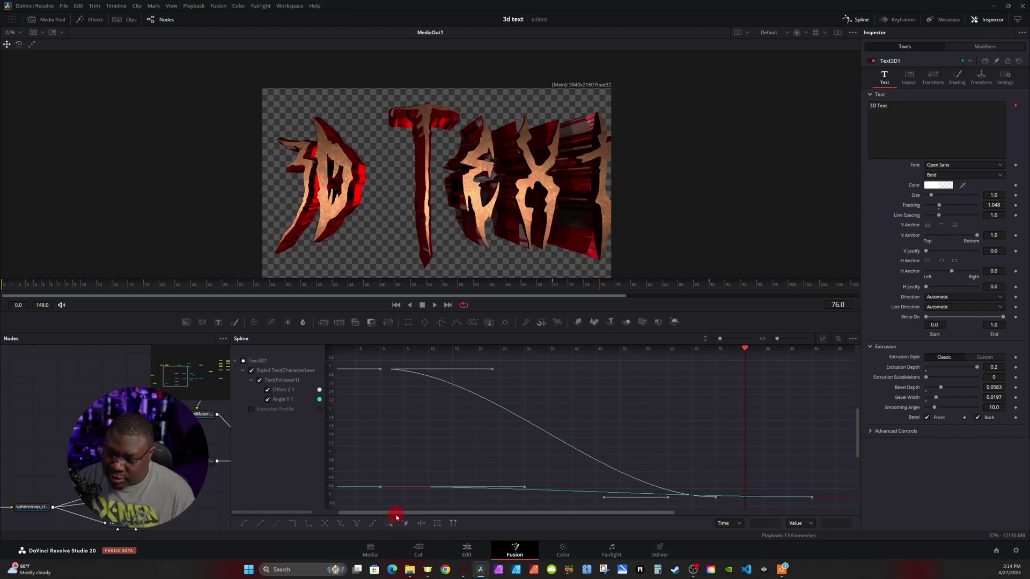
pyautogui.click(396, 517)
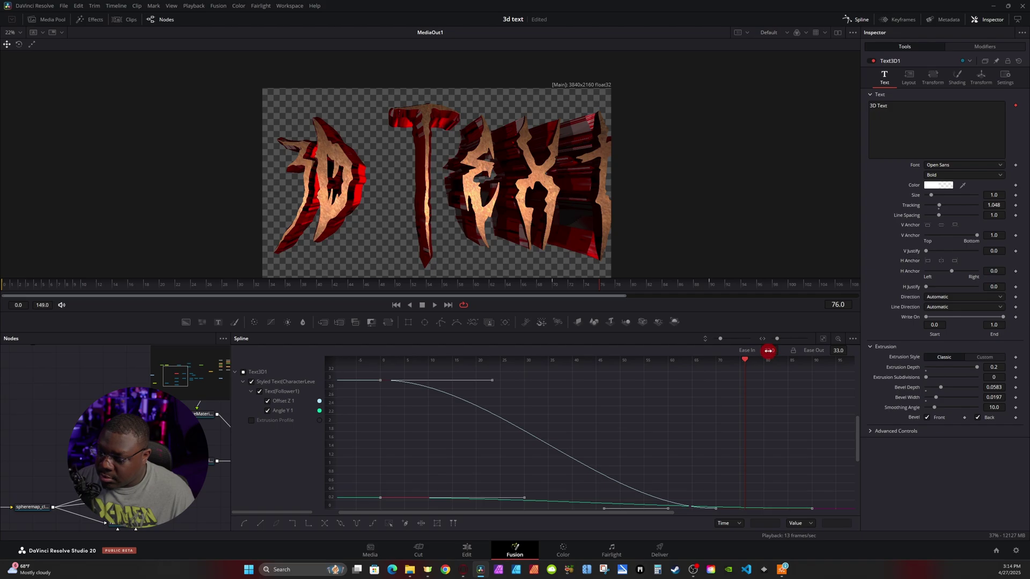
pyautogui.moveTo(769, 351); pyautogui.dragTo(827, 345)
pyautogui.click(745, 359)
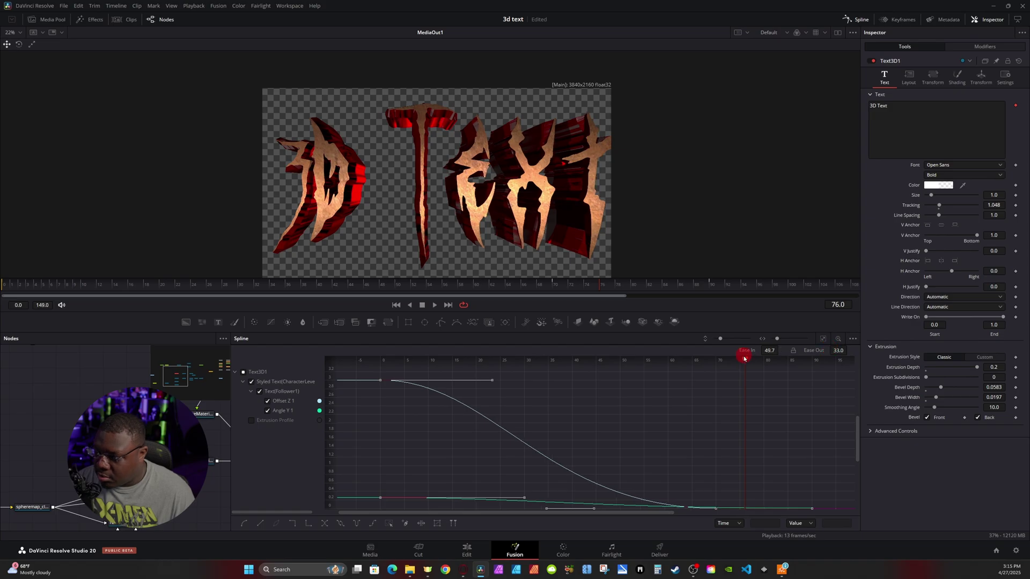
pyautogui.click(761, 350)
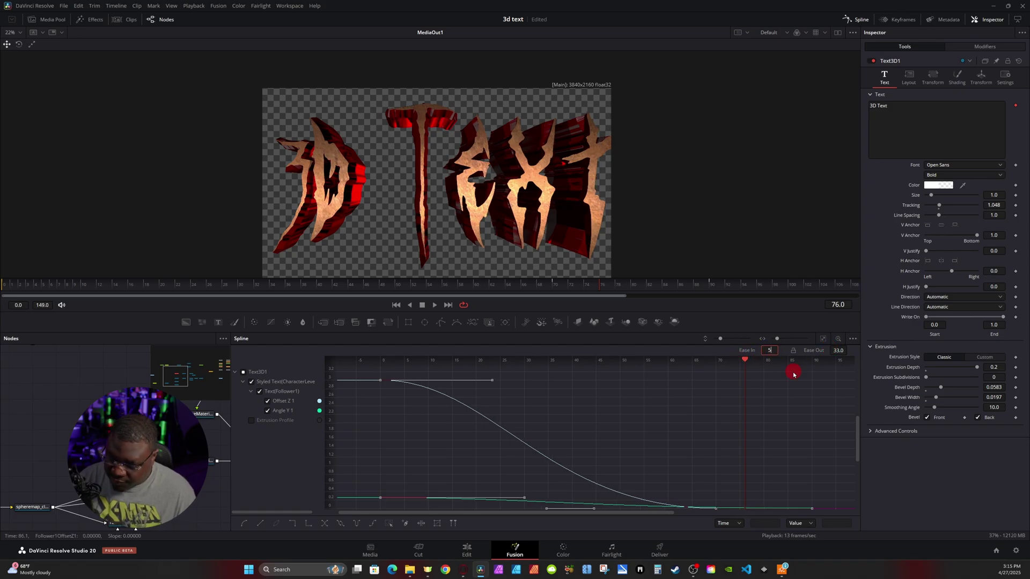
pyautogui.click(822, 406)
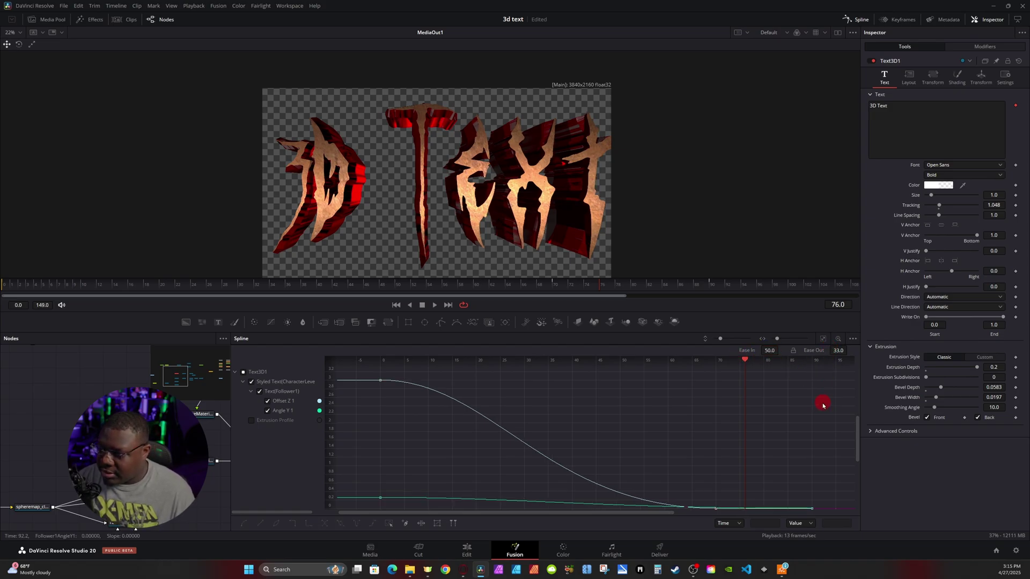
# - Close the spline editor and, on the Edit page, place the 3d text 2 composition on V1 at the start of Timeline 3
pyautogui.click(276, 391)
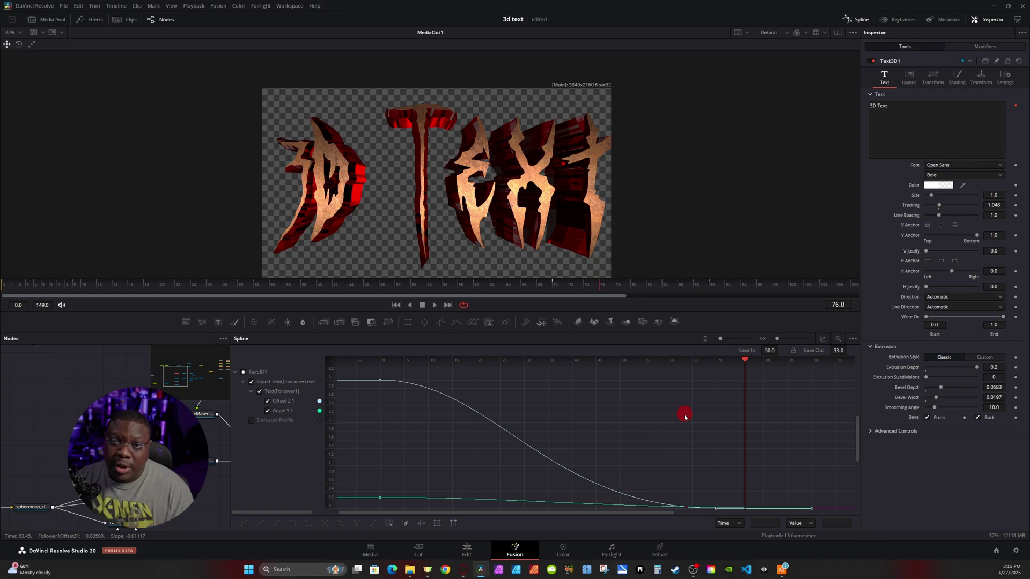
pyautogui.click(861, 19)
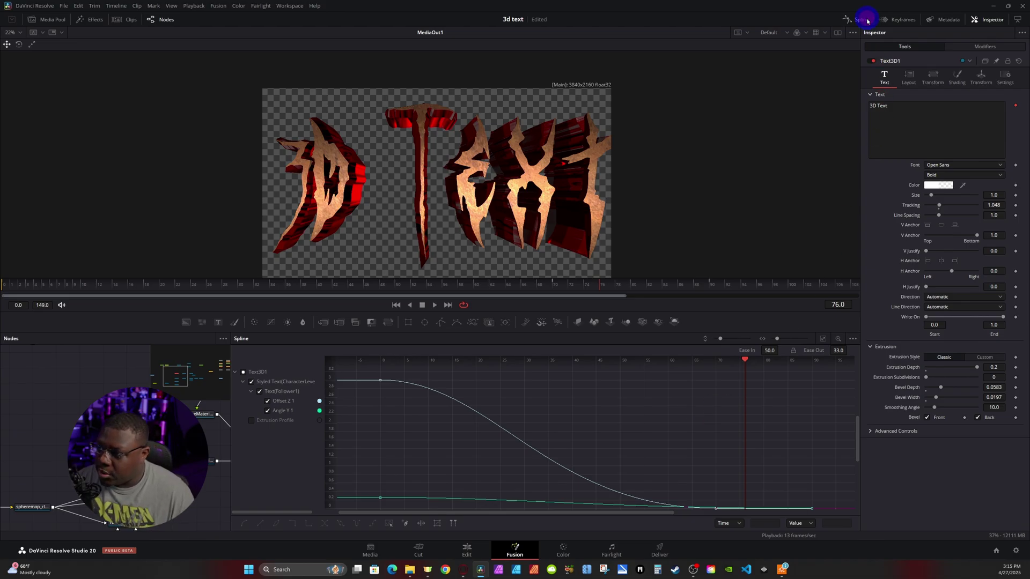
pyautogui.moveTo(444, 398); pyautogui.dragTo(431, 461)
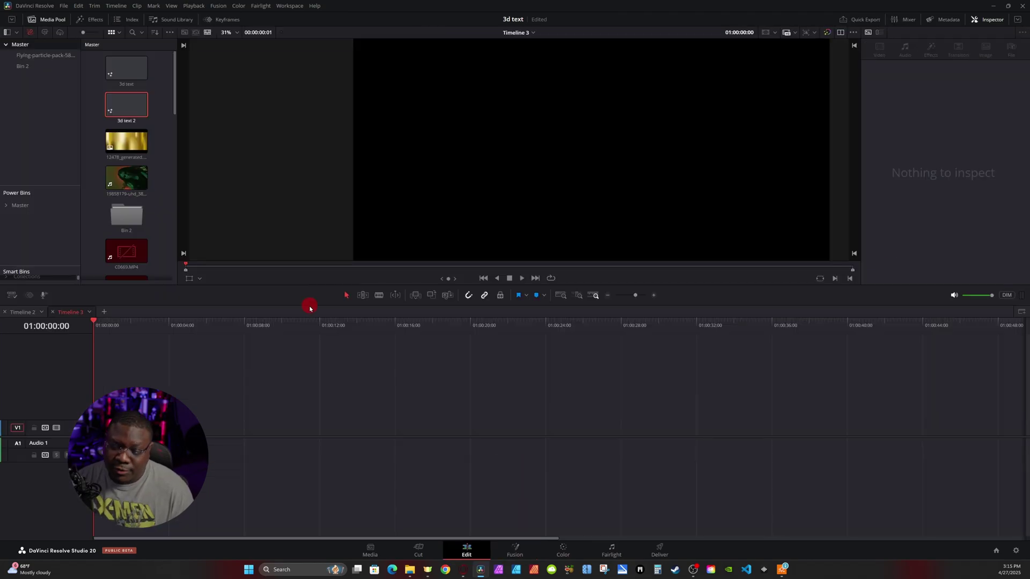
pyautogui.doubleClick(124, 102)
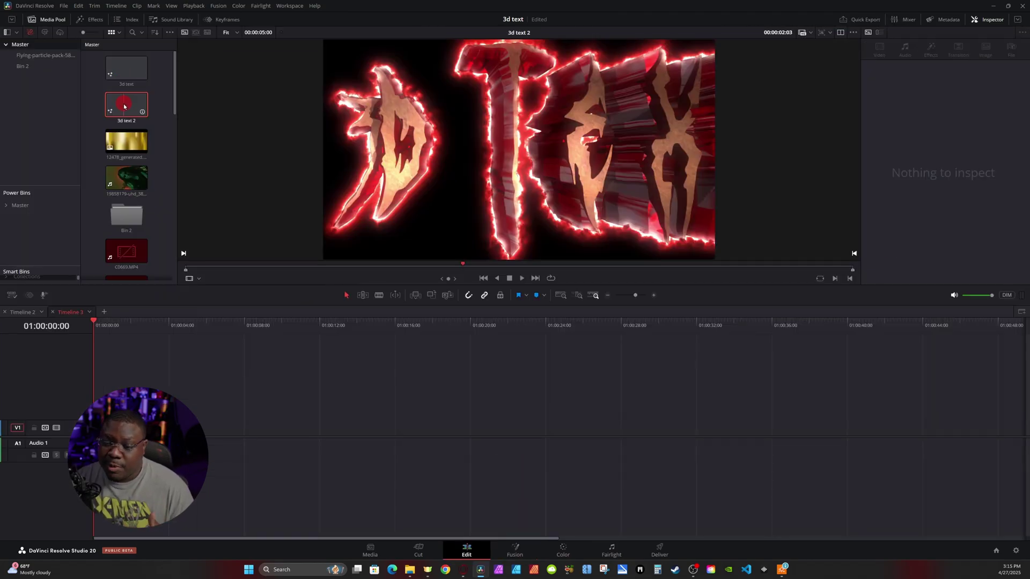
pyautogui.moveTo(125, 107); pyautogui.dragTo(177, 418)
# - Check which Render Cache mode is active for playback of the timeline
pyautogui.click(191, 6)
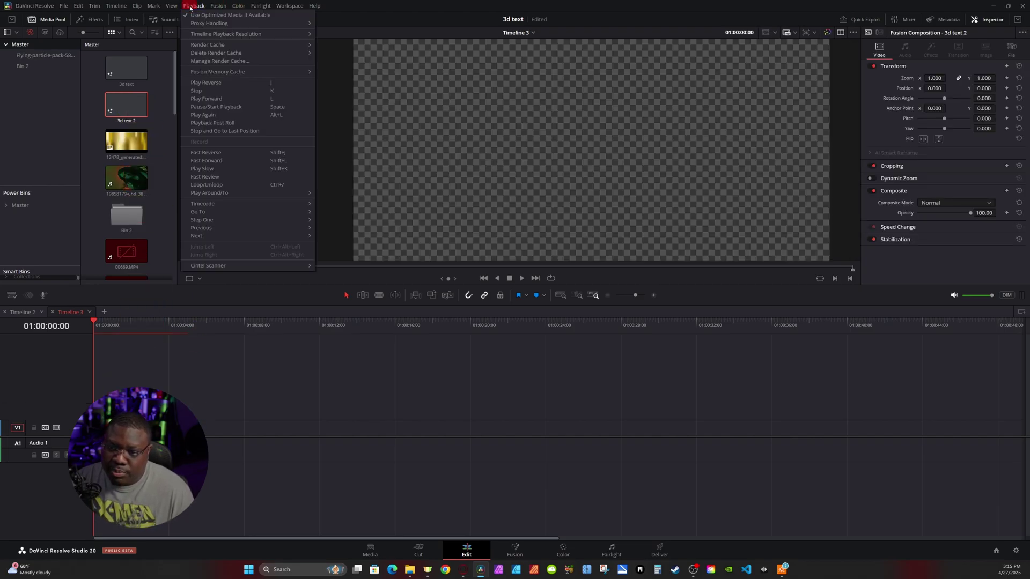
pyautogui.moveTo(257, 46)
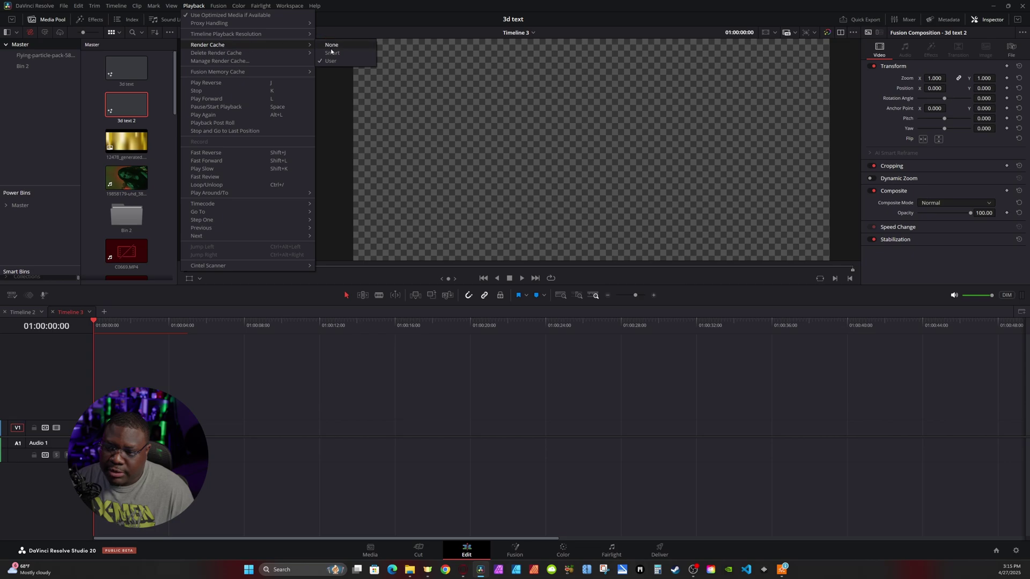
pyautogui.click(123, 350)
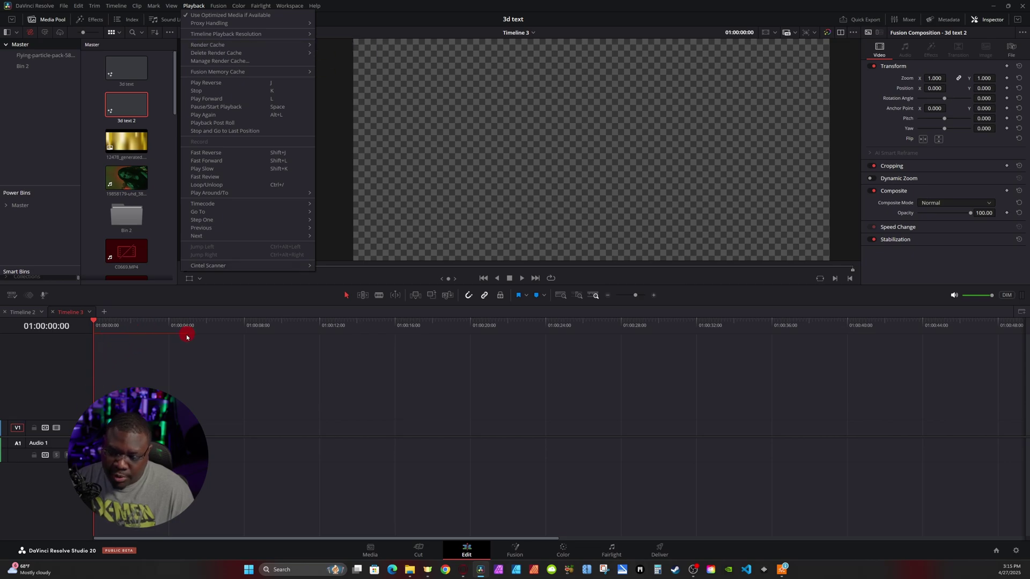